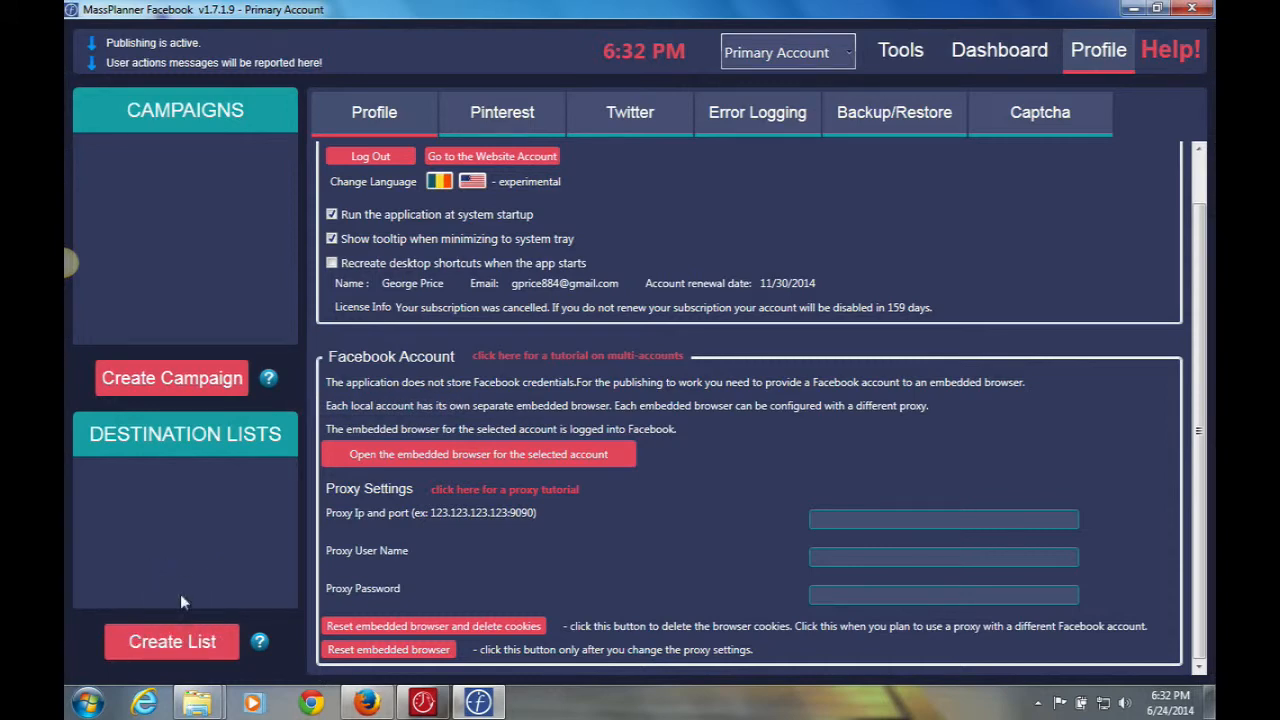
# Switch to the Dashboard page showing the accounts' live status log.
pyautogui.click(995, 55)
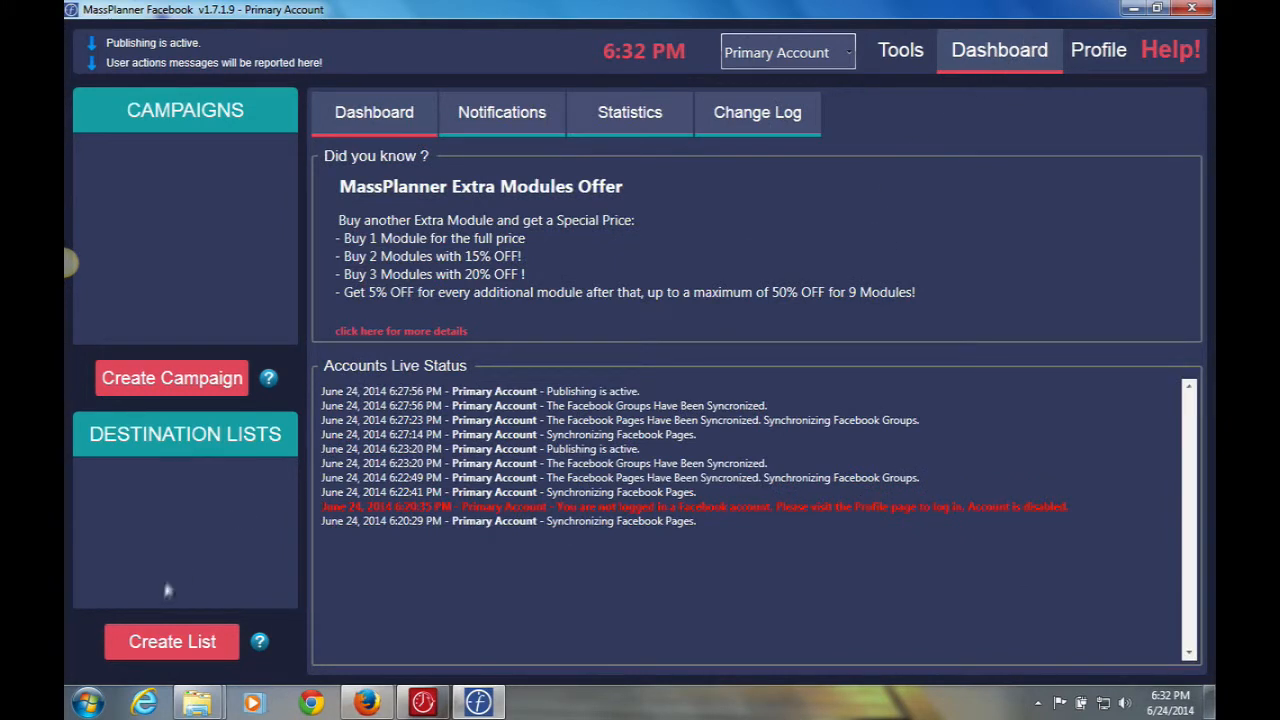
# Create a destination list named 'Everything' with all groups selected and no pages included.
pyautogui.click(163, 638)
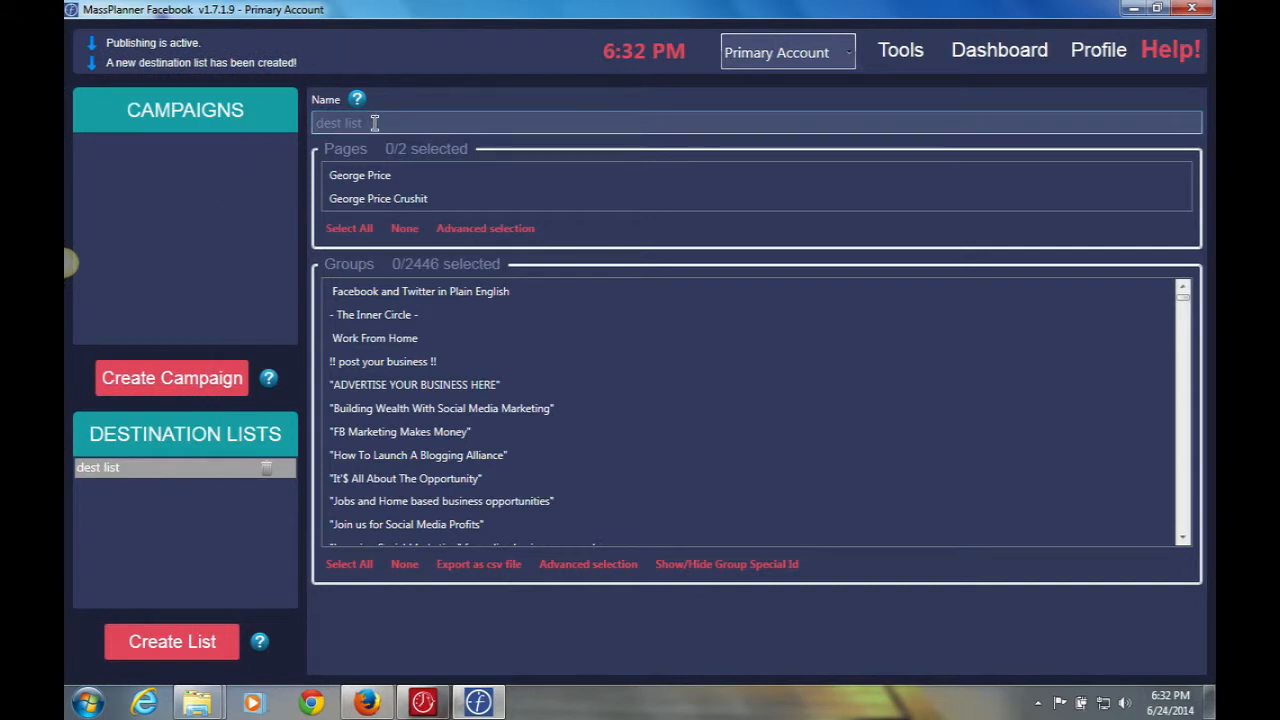
pyautogui.moveTo(373, 122); pyautogui.dragTo(308, 122)
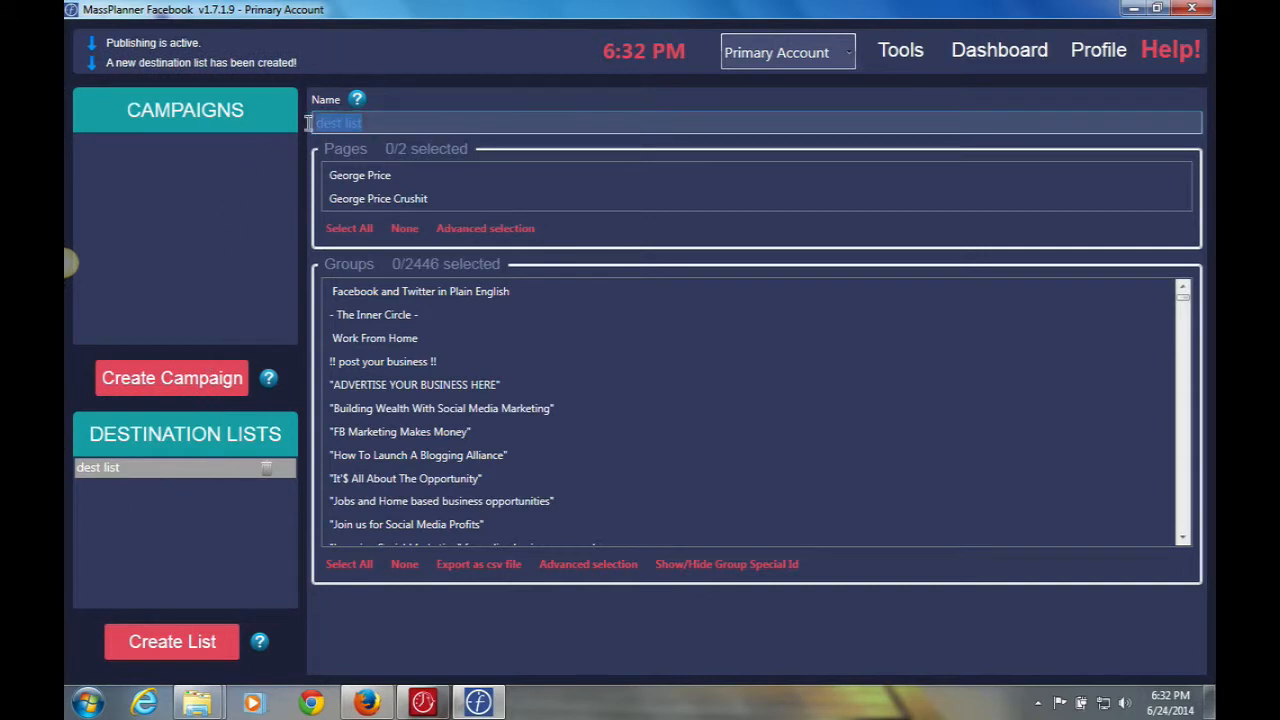
pyautogui.press('BackSpace')
pyautogui.write('Everything')
pyautogui.click(344, 568)
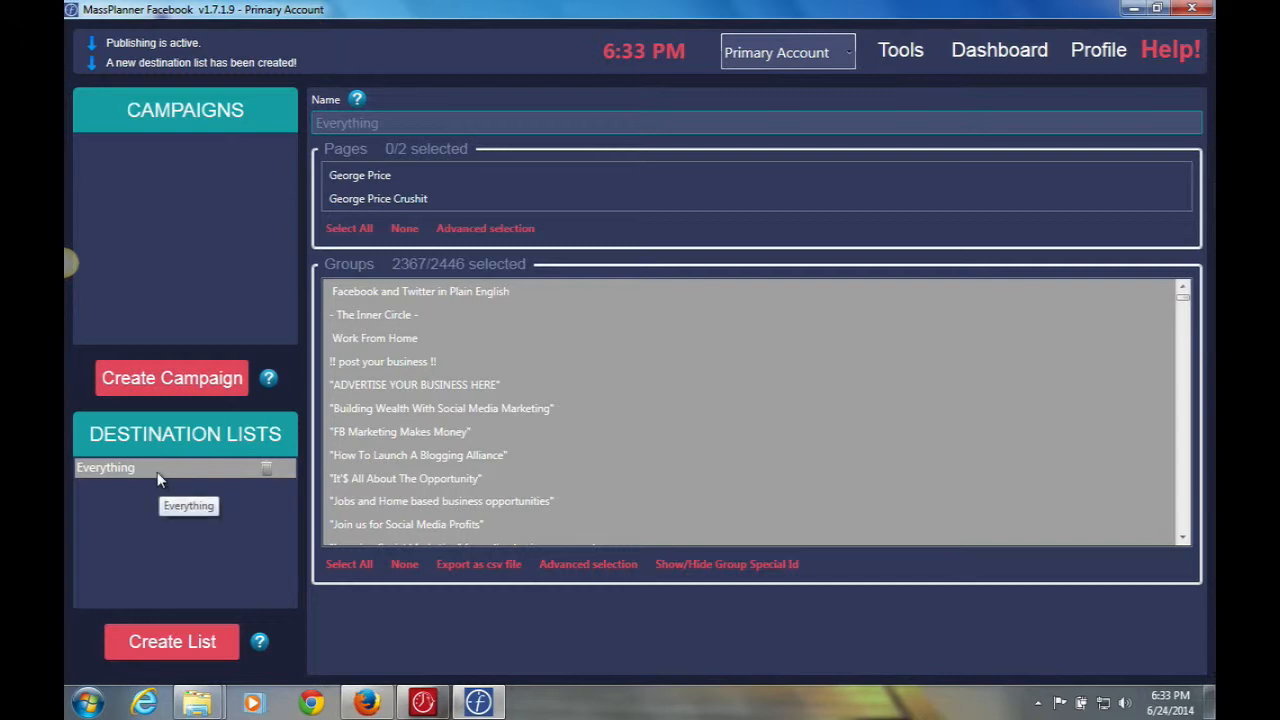
pyautogui.click(389, 201)
pyautogui.click(389, 201)
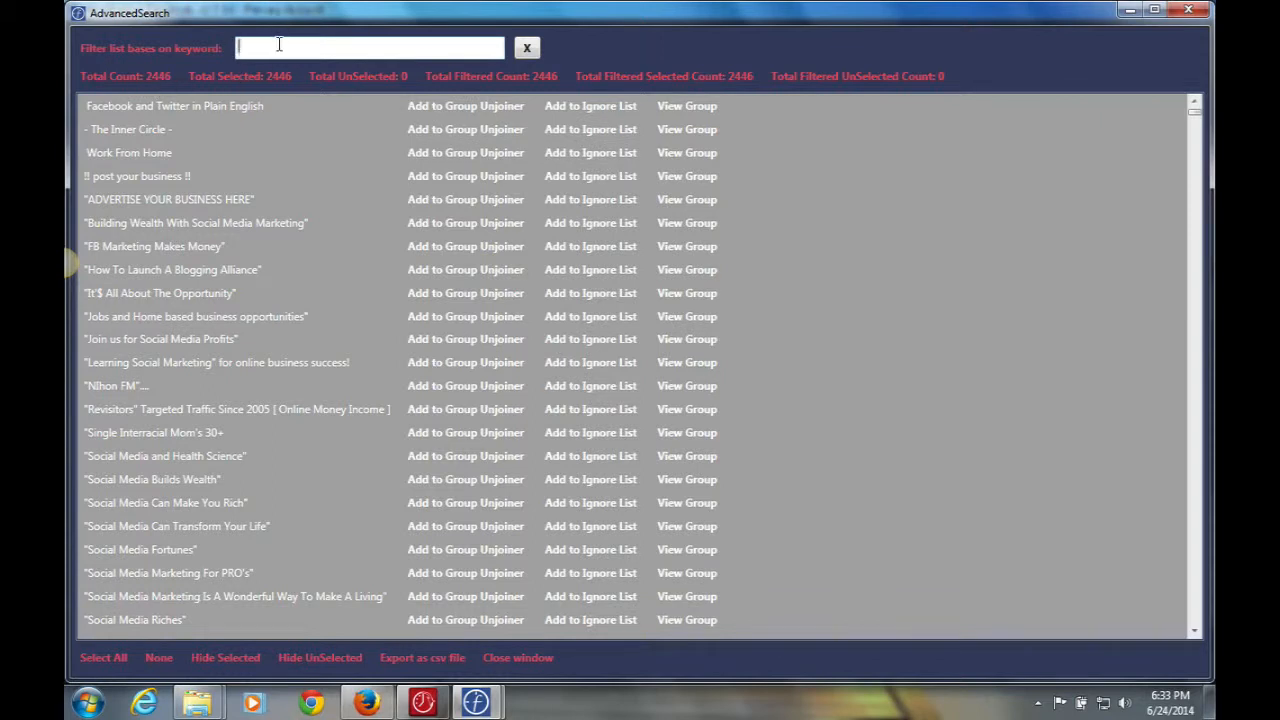
# Filter the groups by 'make money', then clear the filter to list all 2446 groups.
pyautogui.write('make money')
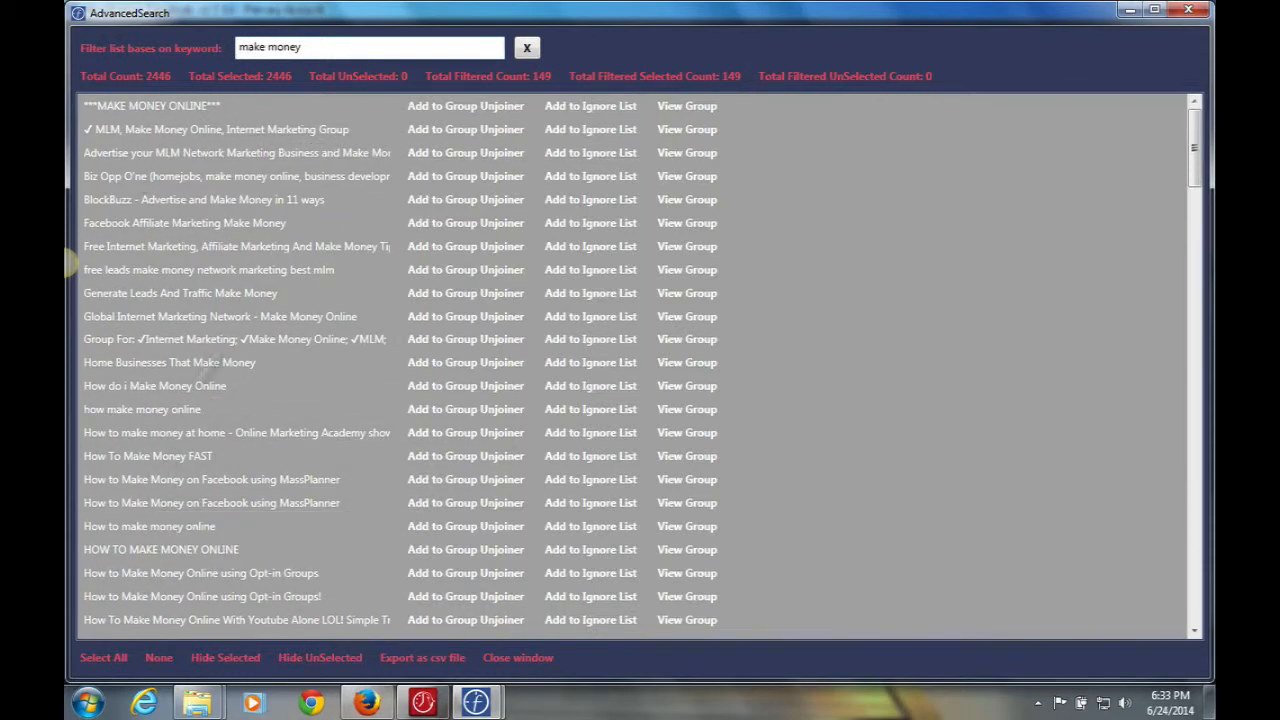
pyautogui.click(528, 50)
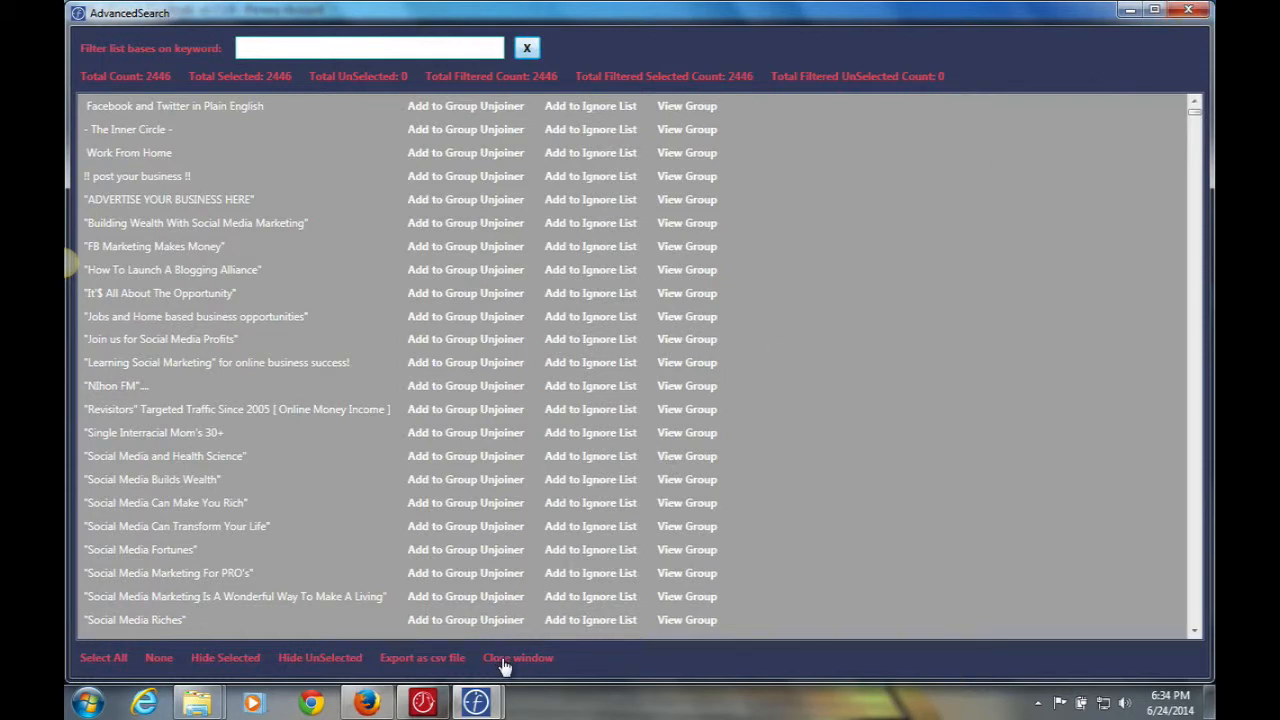
# Export the group list as CSV and open Save As in the Desktop MassPlanner folder.
pyautogui.click(408, 664)
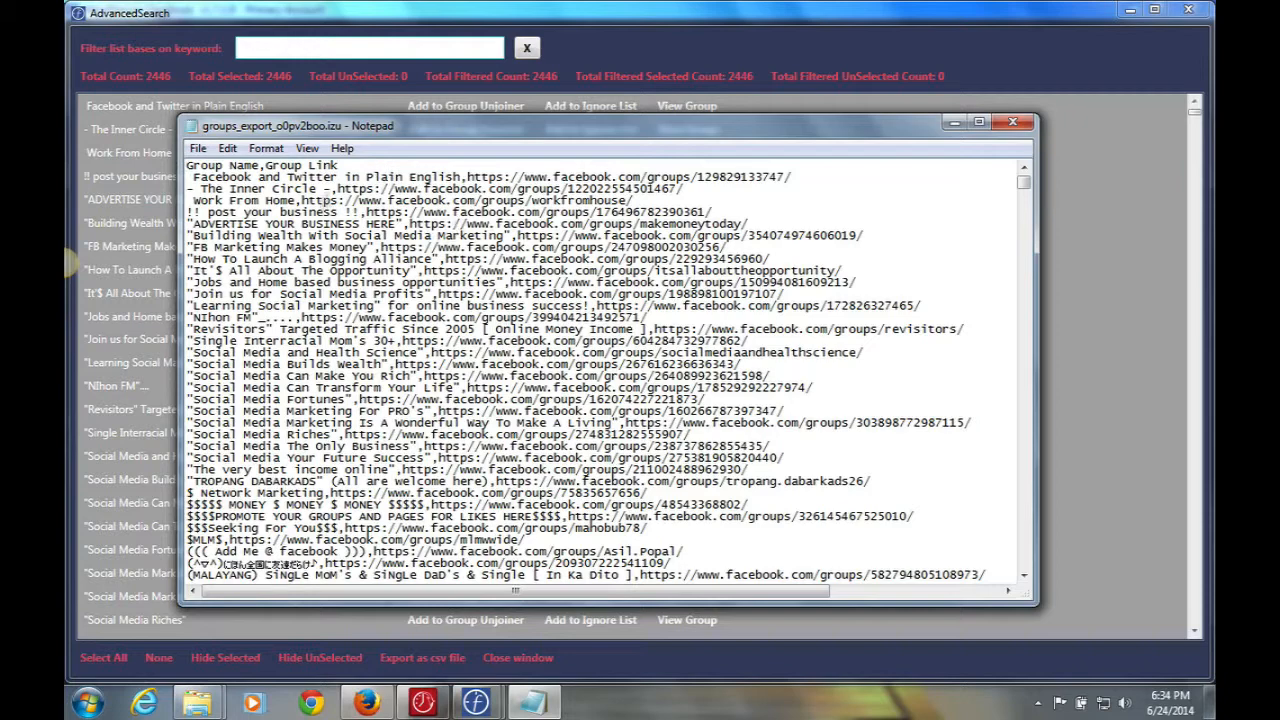
pyautogui.click(198, 152)
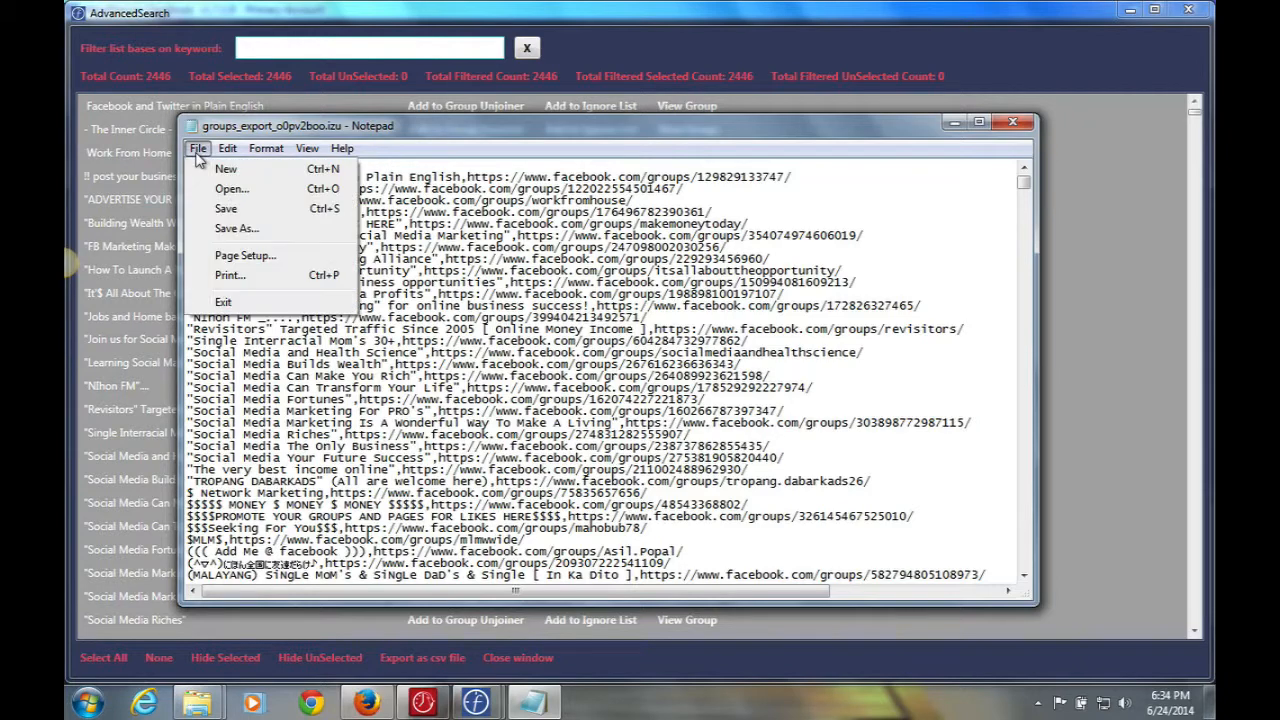
pyautogui.click(236, 229)
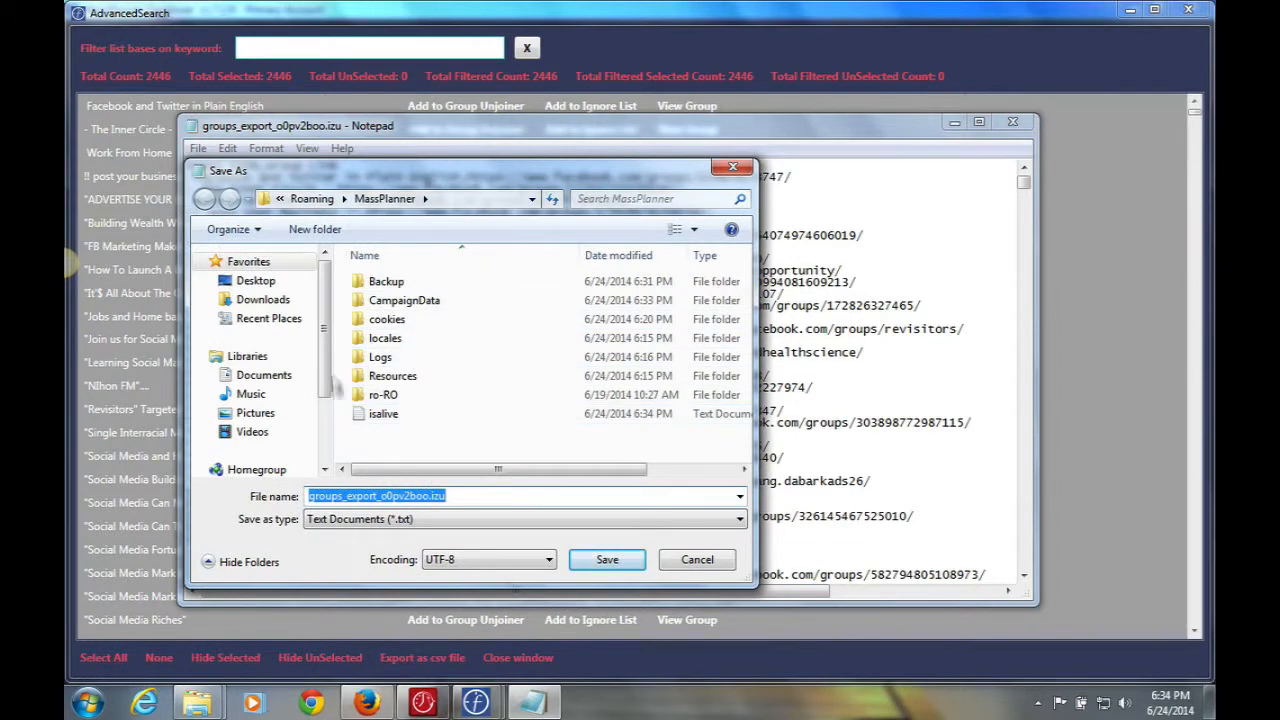
pyautogui.click(244, 283)
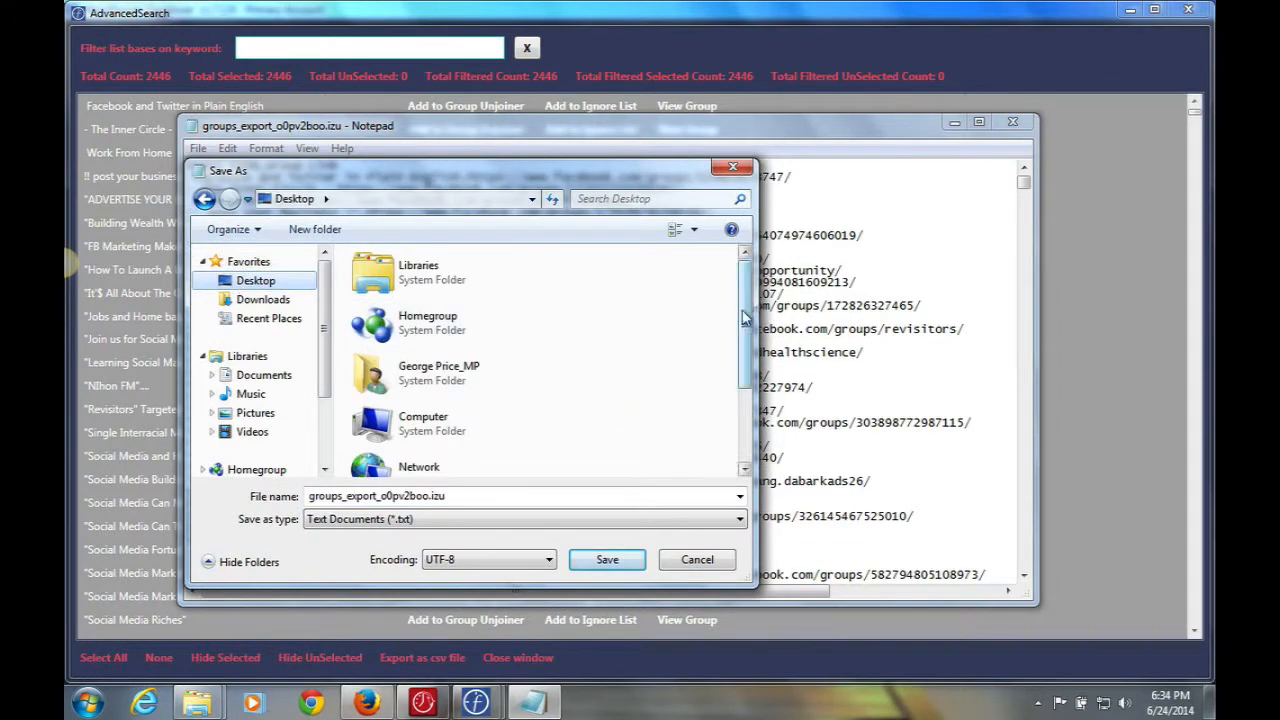
pyautogui.moveTo(750, 313); pyautogui.dragTo(750, 390)
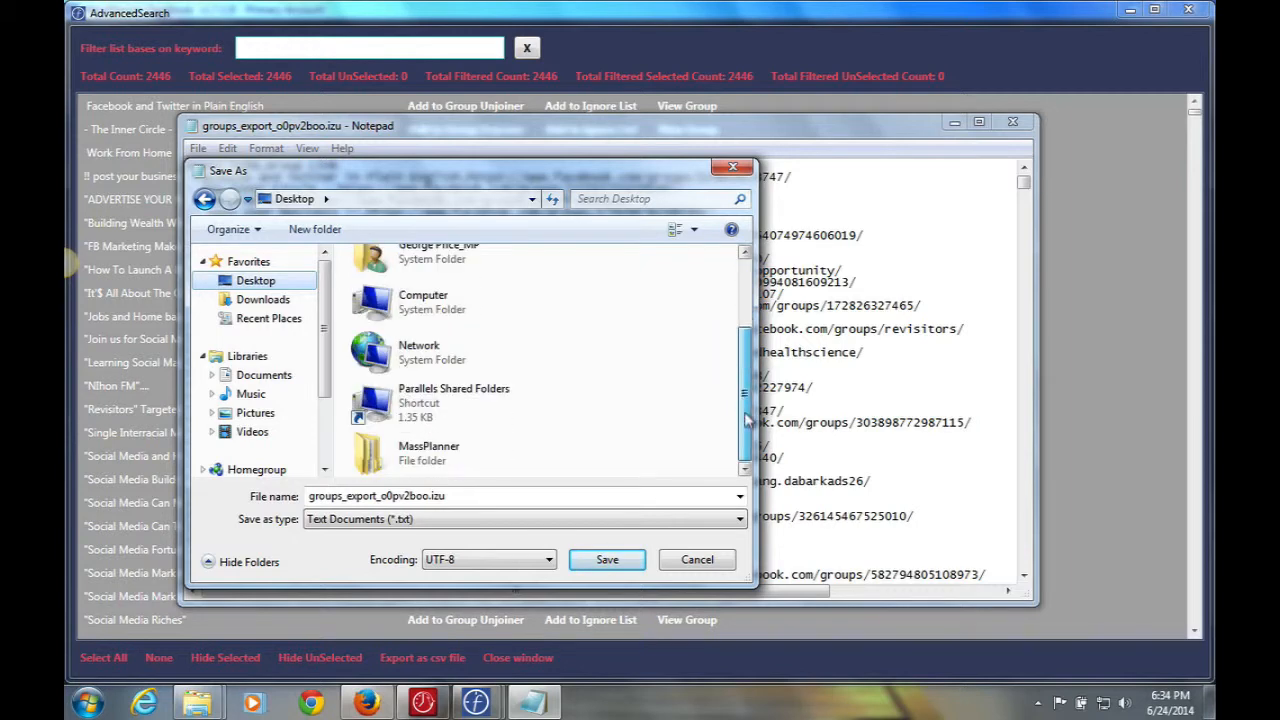
pyautogui.click(362, 456)
pyautogui.doubleClick(377, 456)
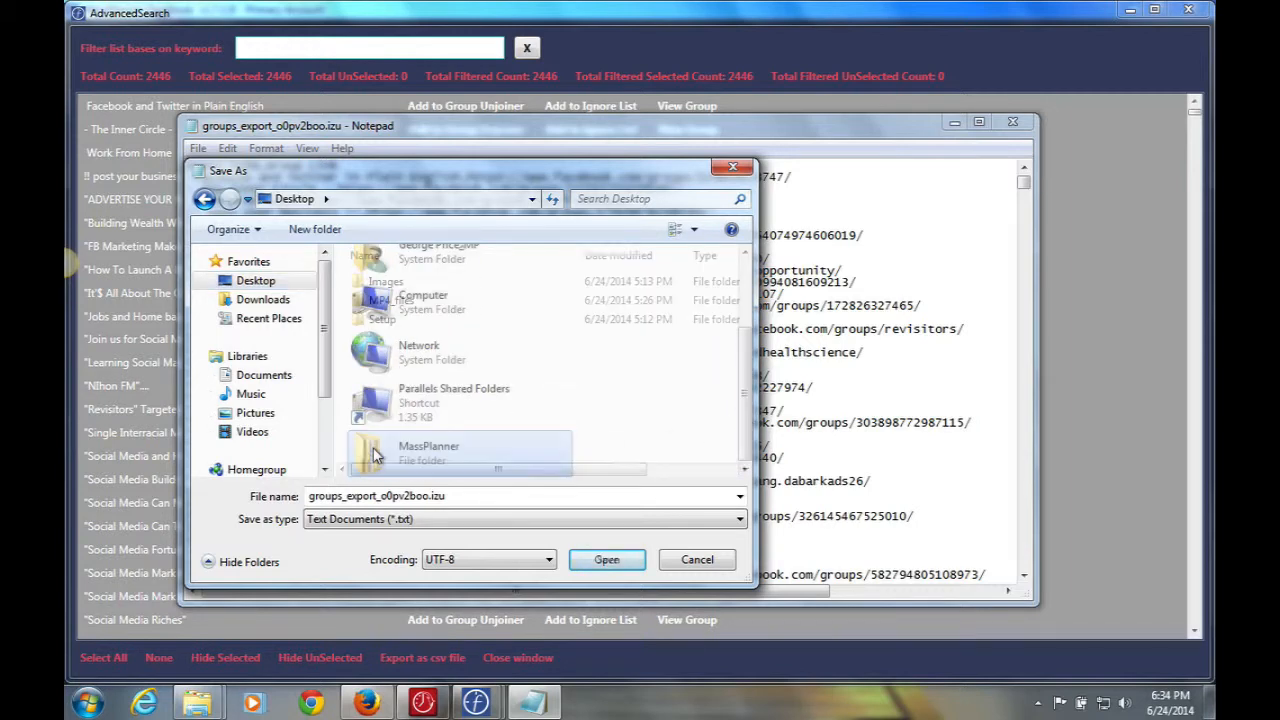
# Create a Group_Backup folder there, save the list into it, and close Notepad.
pyautogui.click(315, 229)
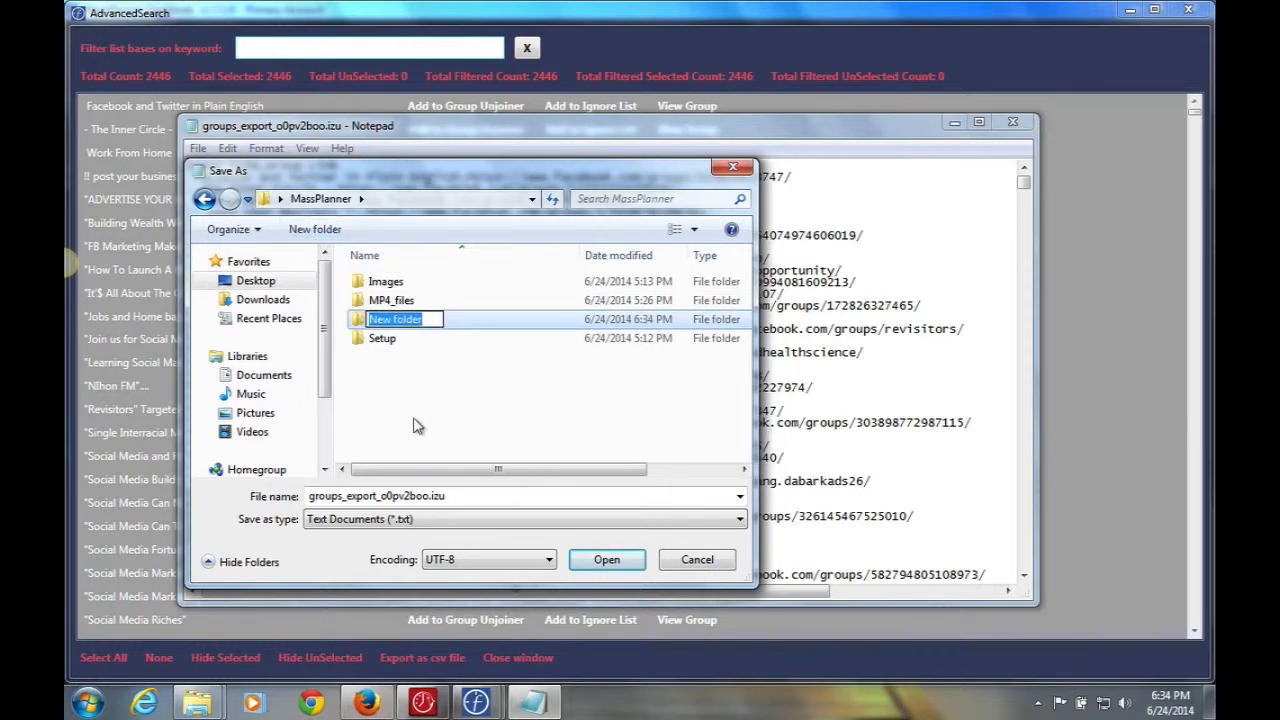
pyautogui.write('Groups')
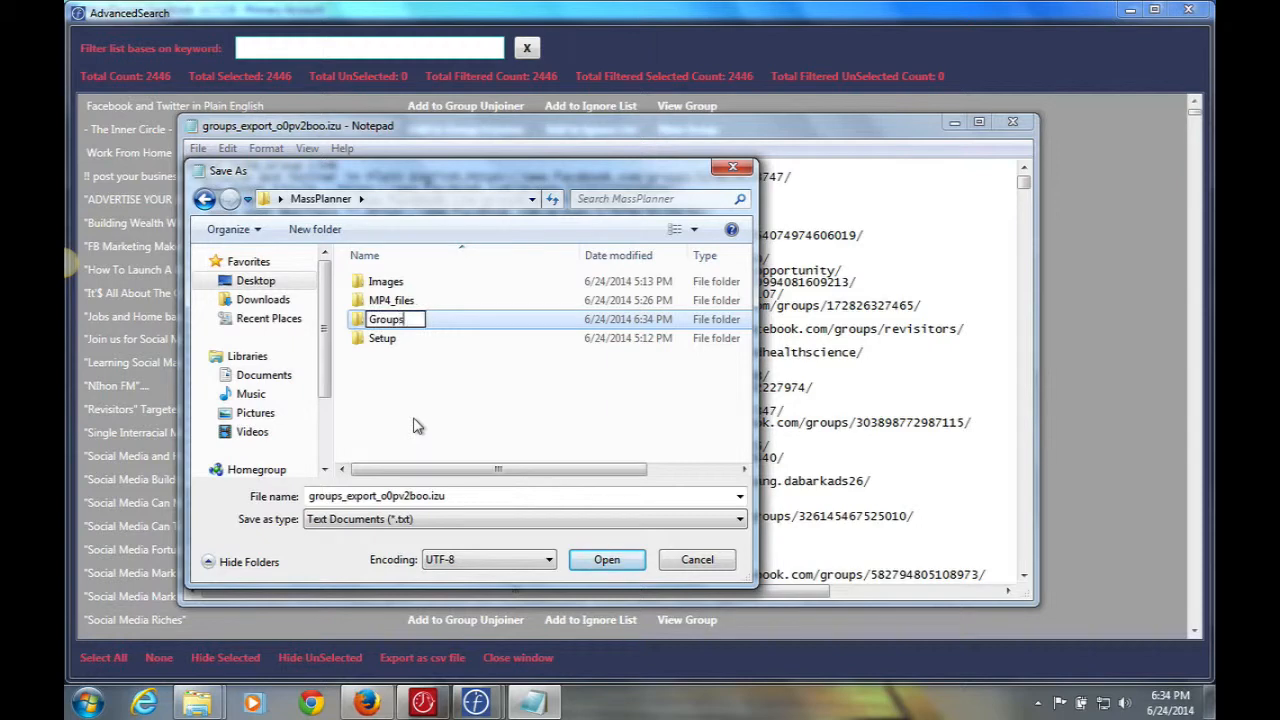
pyautogui.press('BackSpace')
pyautogui.write('_Backup')
pyautogui.press('Return')
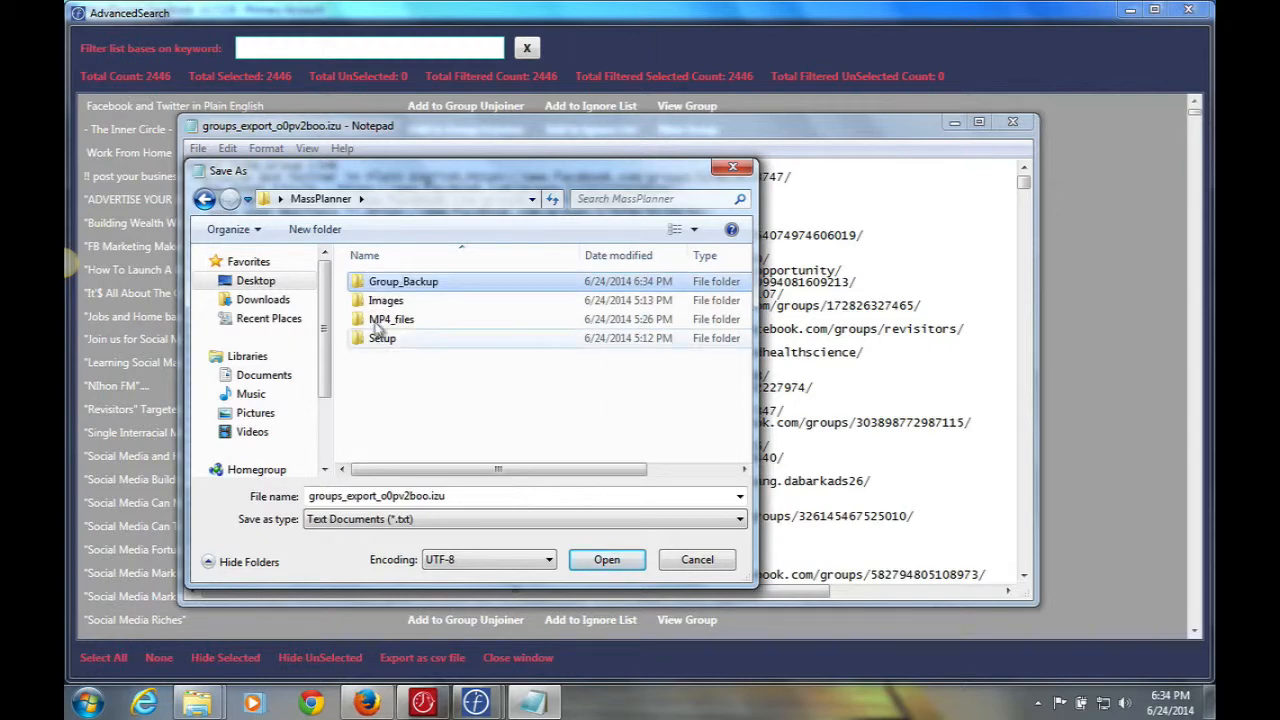
pyautogui.doubleClick(365, 285)
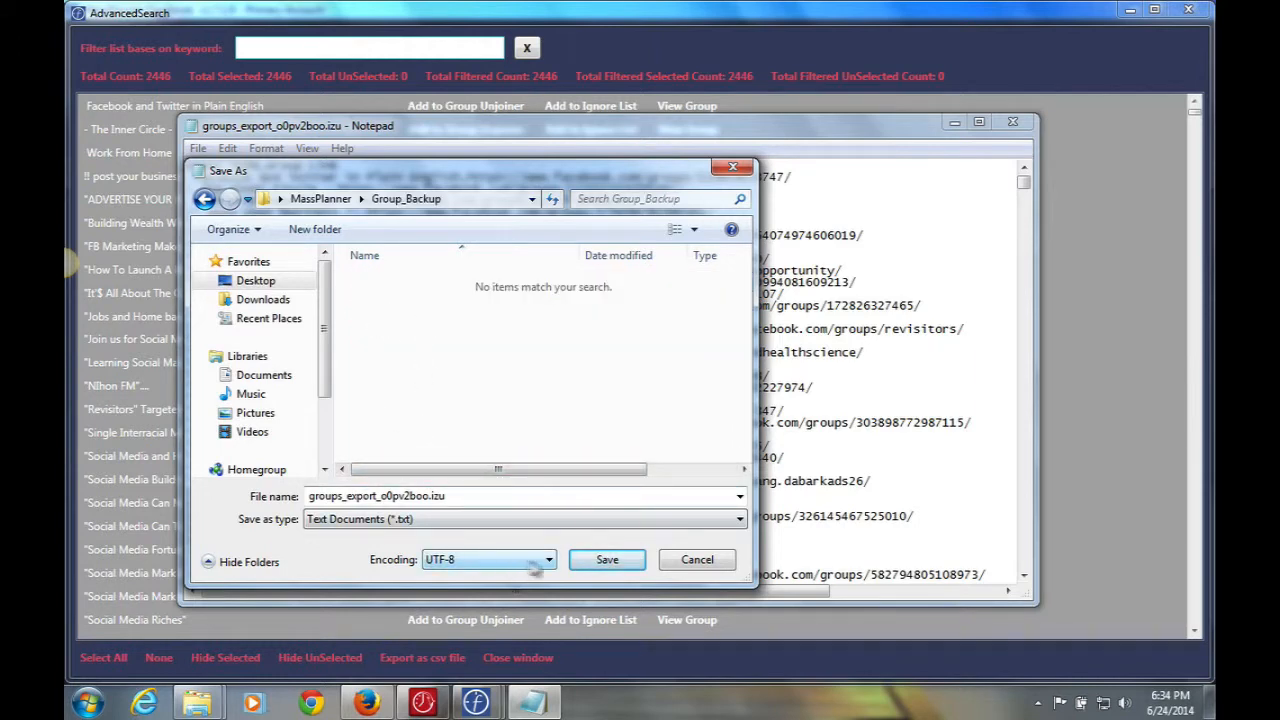
pyautogui.click(601, 562)
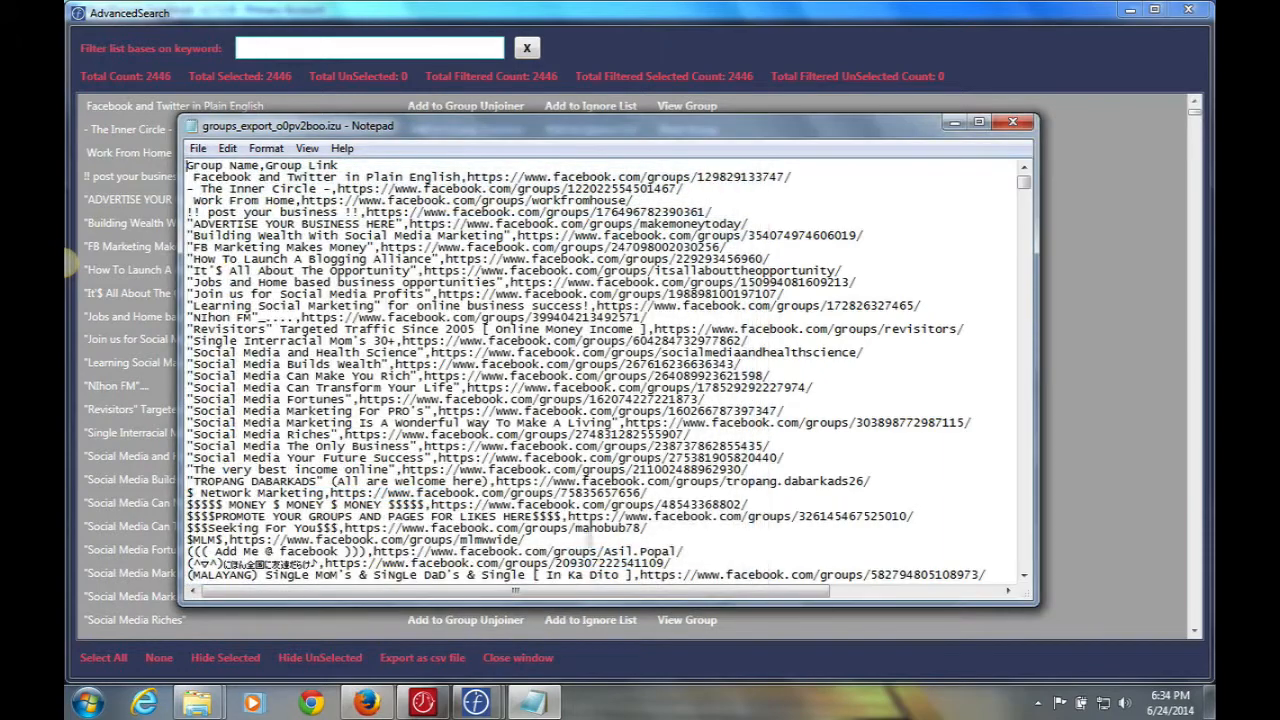
pyautogui.click(1012, 123)
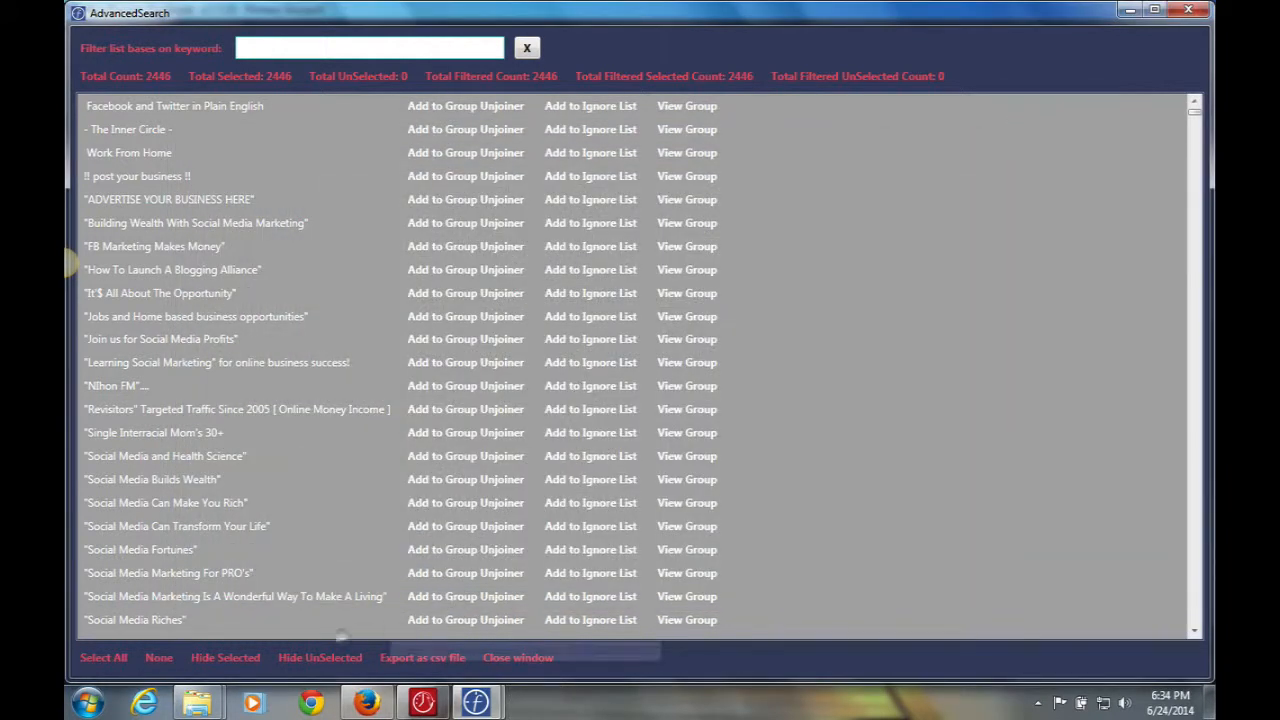
# Create 'dest list 2' holding only MassPlanning - AD TESTING GROUP, found by filtering 'Massp'.
pyautogui.click(520, 658)
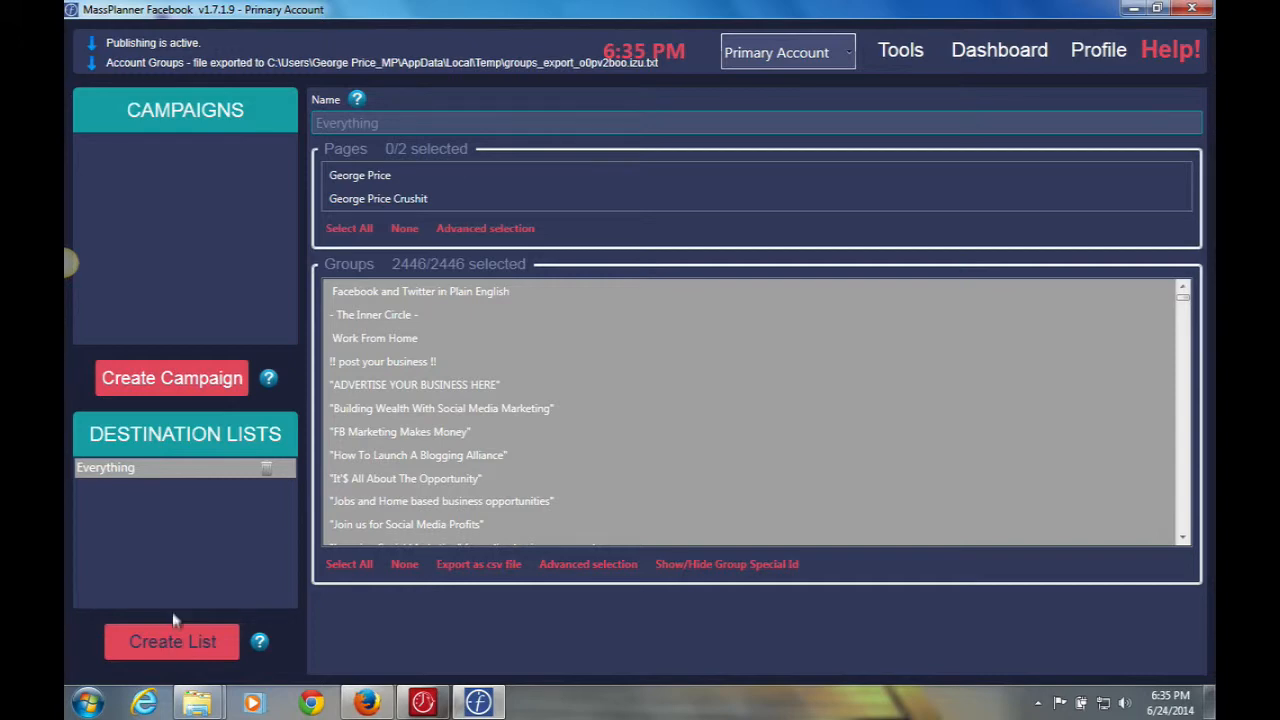
pyautogui.click(176, 643)
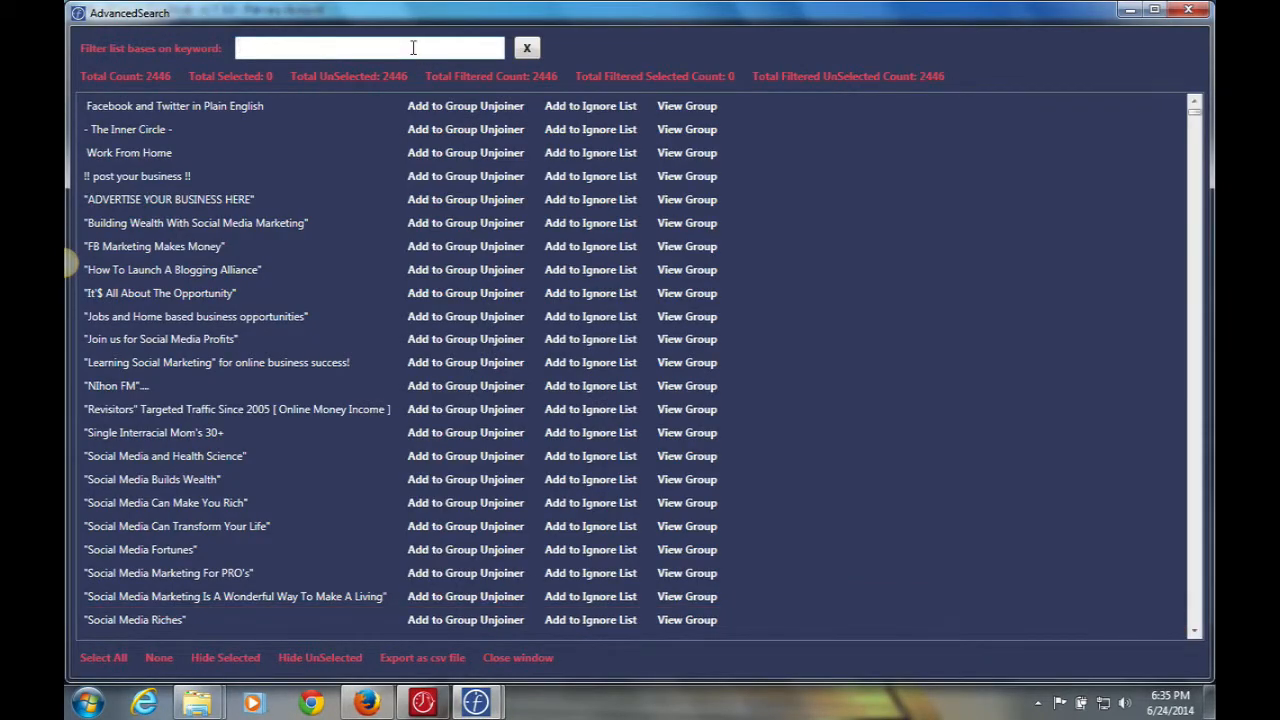
pyautogui.write('Mas')
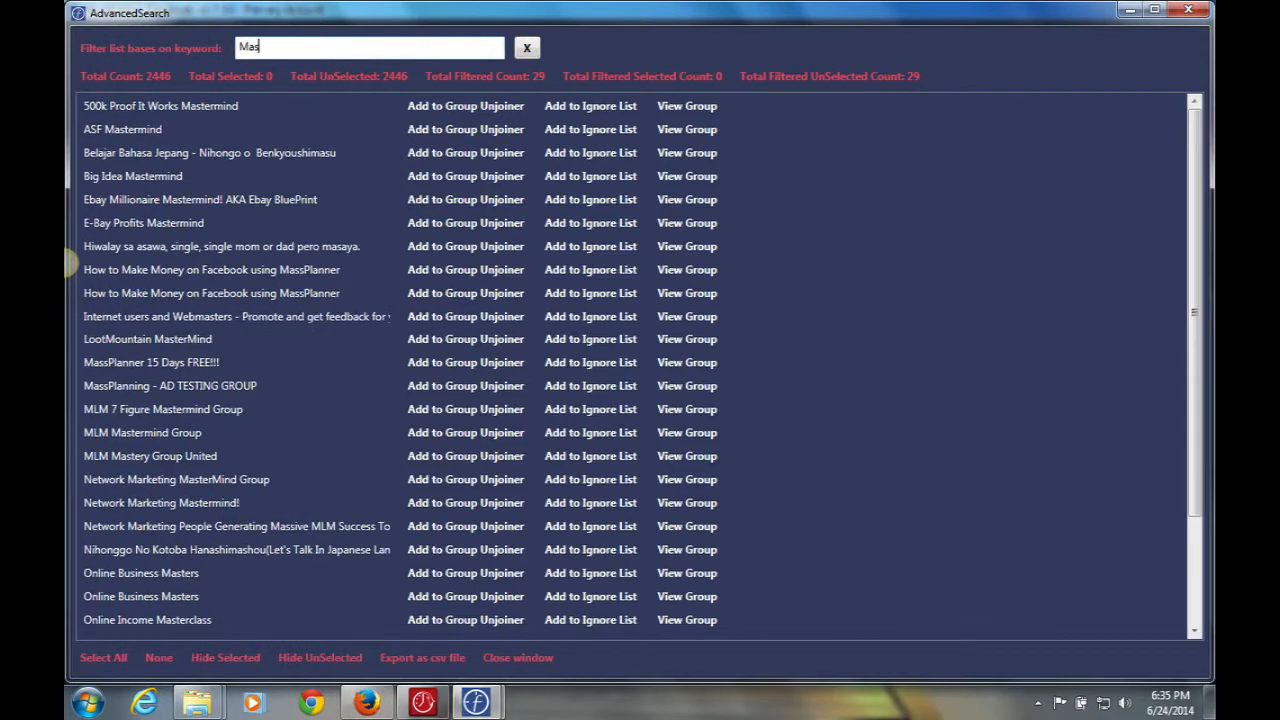
pyautogui.write('sp')
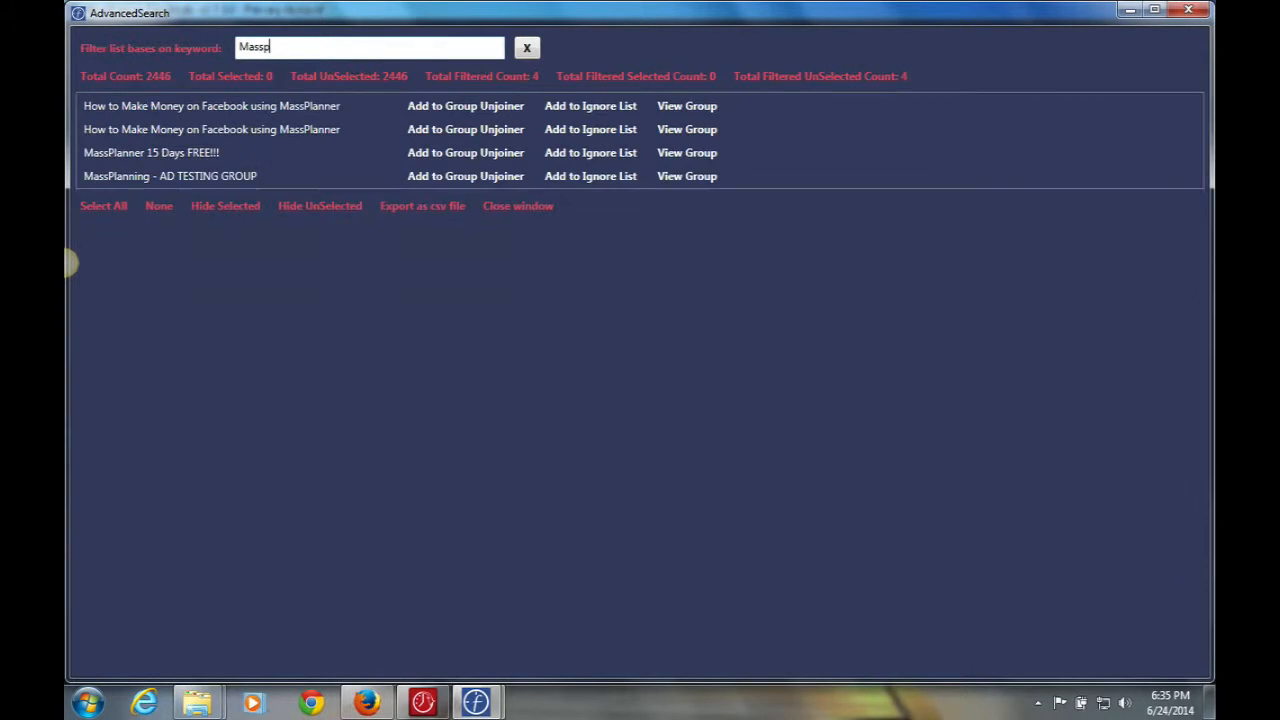
pyautogui.click(214, 177)
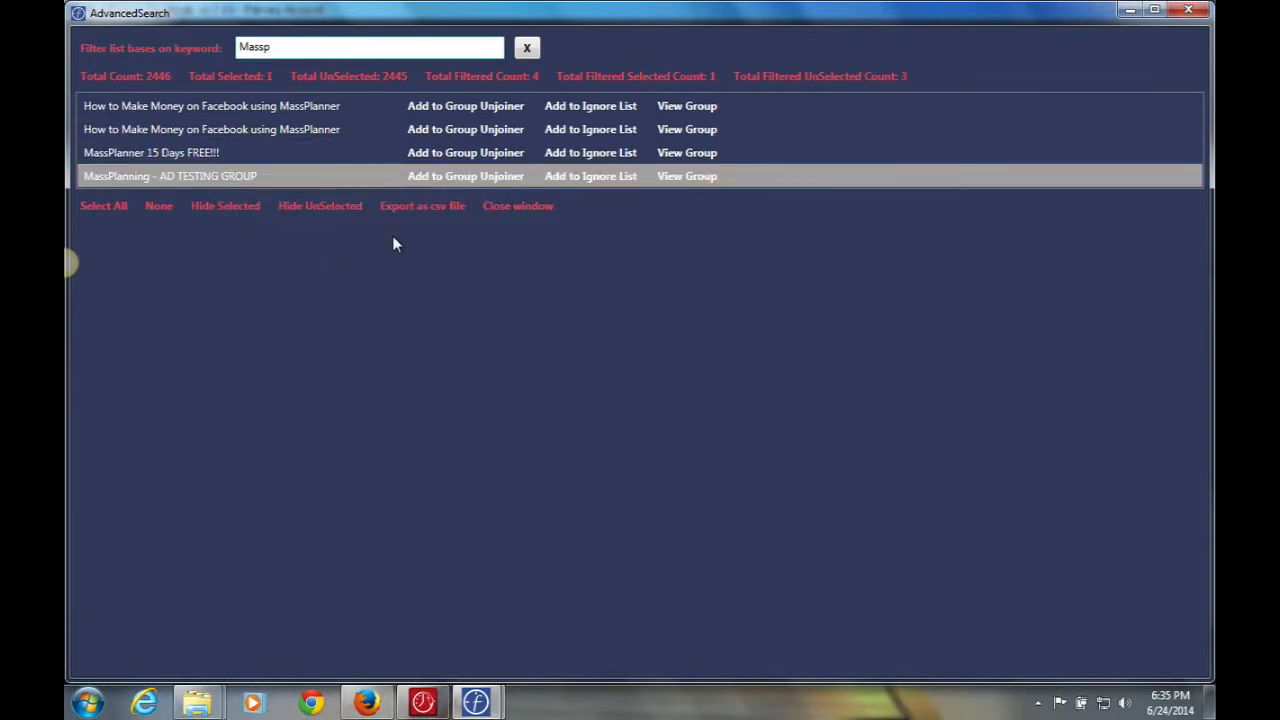
pyautogui.click(527, 50)
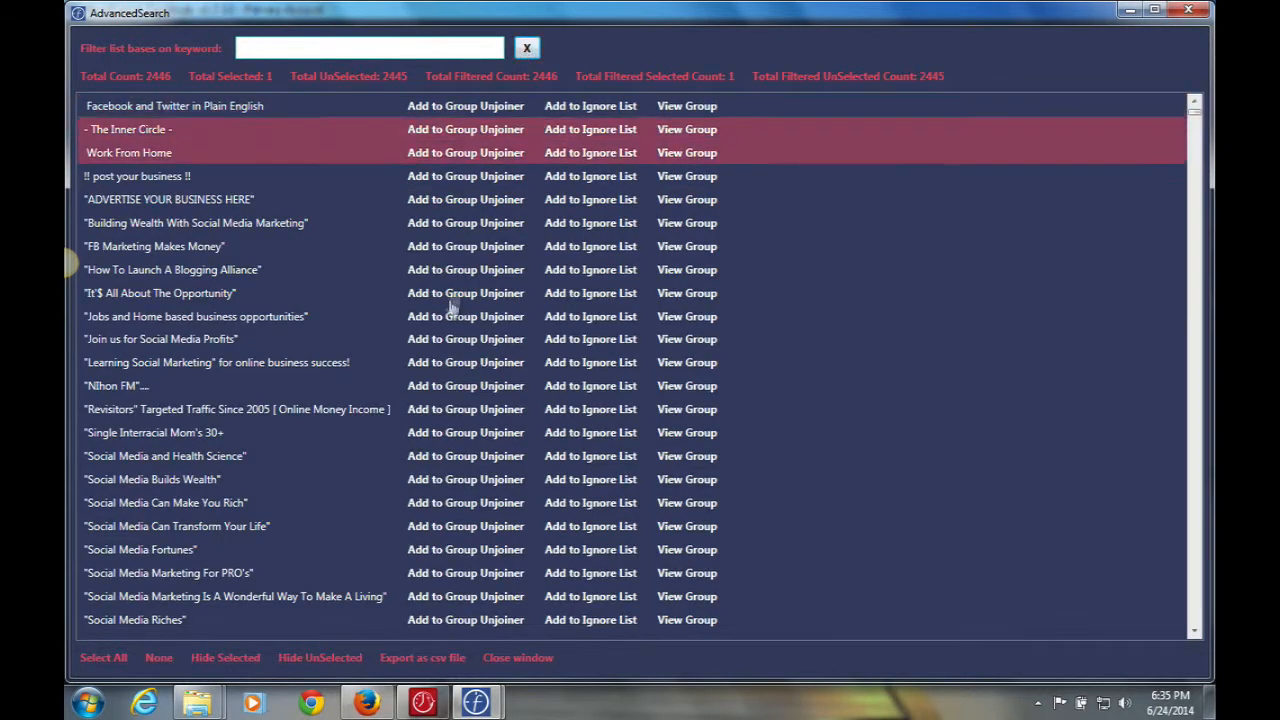
pyautogui.click(518, 658)
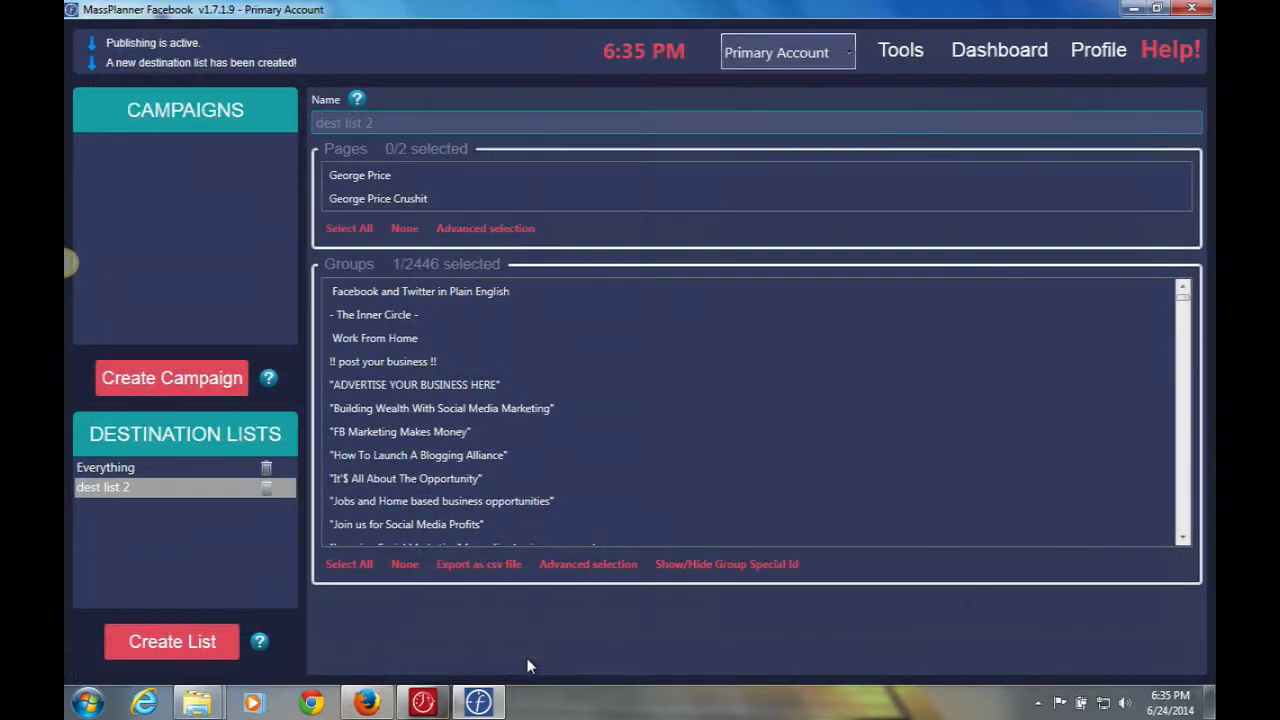
# Rename the second list to 'MassPlanner Ad Testing Group' and check it holds 1 of 2446 groups.
pyautogui.doubleClick(380, 122)
pyautogui.press('BackSpace')
pyautogui.press('BackSpace')
pyautogui.press('BackSpace')
pyautogui.press('BackSpace')
pyautogui.press('BackSpace')
pyautogui.press('BackSpace')
pyautogui.press('BackSpace')
pyautogui.press('BackSpace')
pyautogui.press('BackSpace')
pyautogui.press('BackSpace')
pyautogui.press('BackSpace')
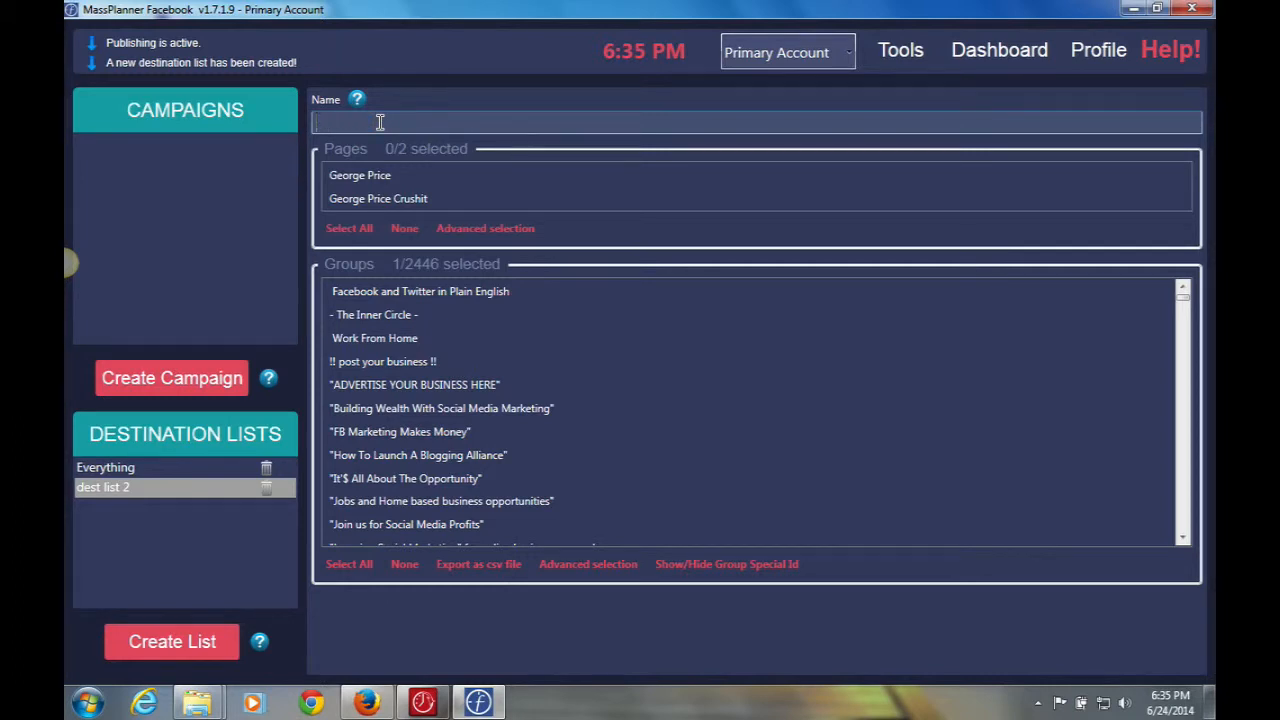
pyautogui.write('MassPlanner Ad Testing Group')
pyautogui.click(134, 468)
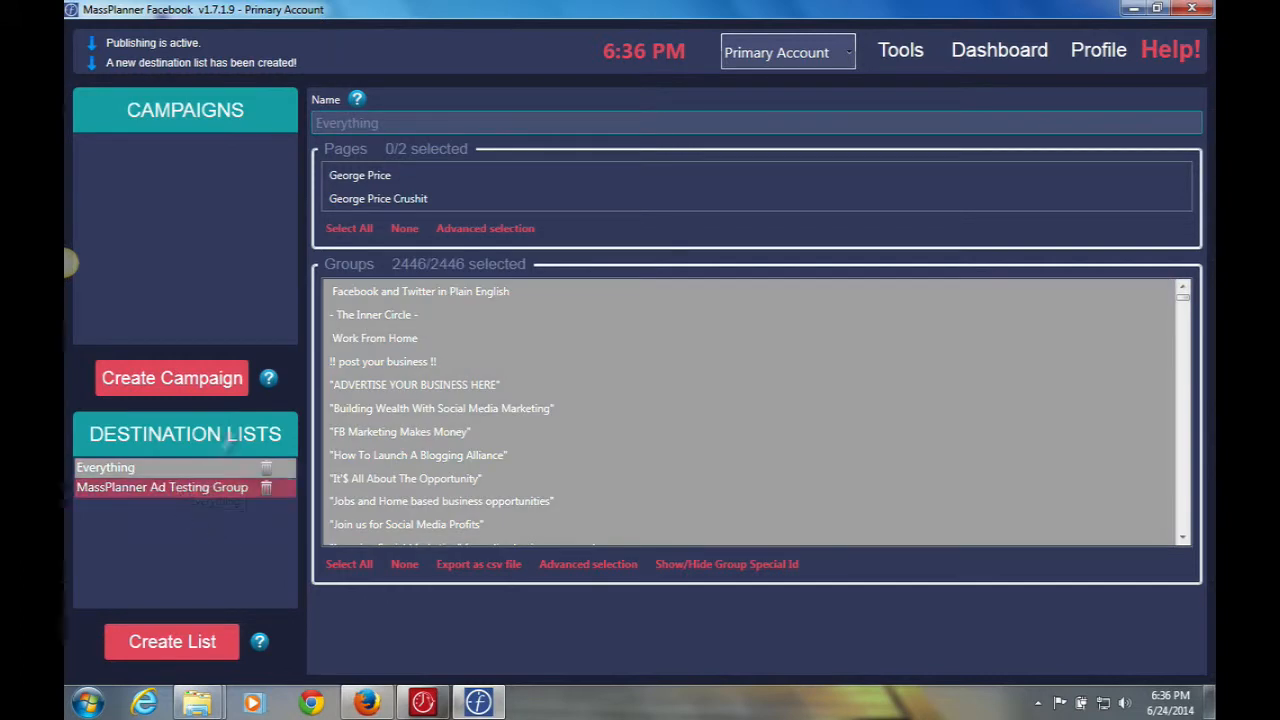
pyautogui.click(200, 487)
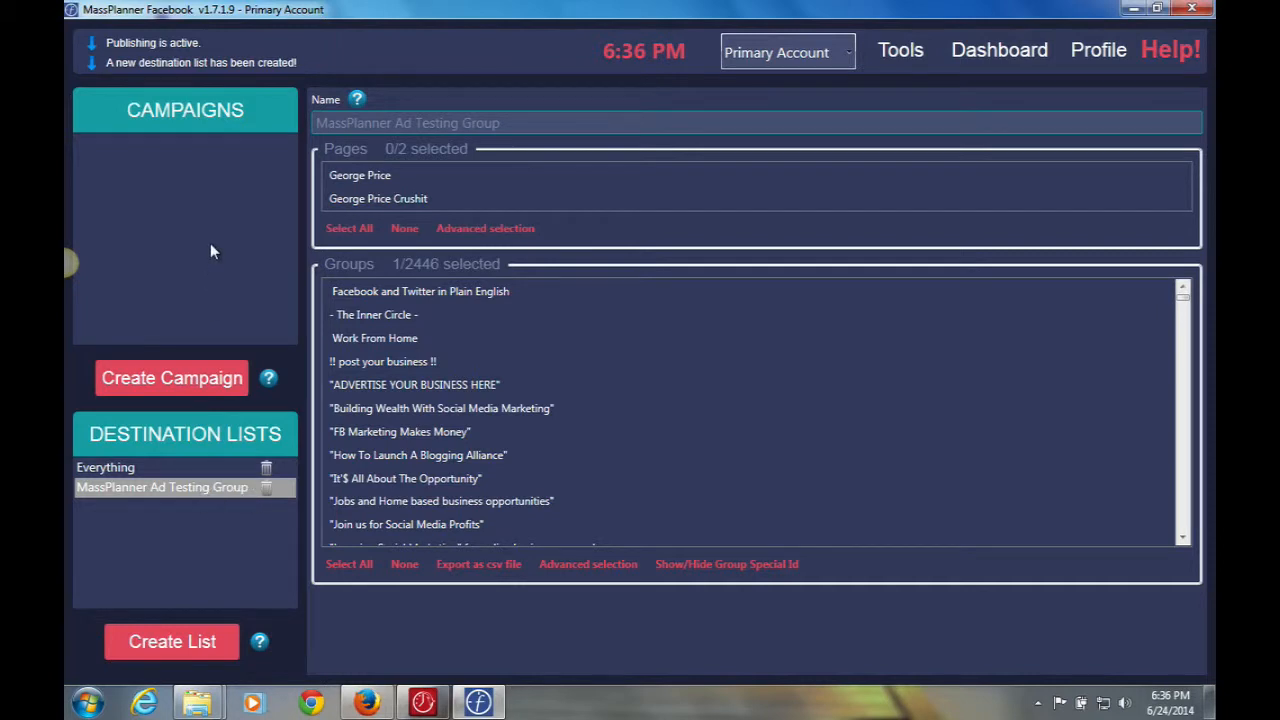
# Show the standard, volume and feed campaign type options.
pyautogui.click(188, 374)
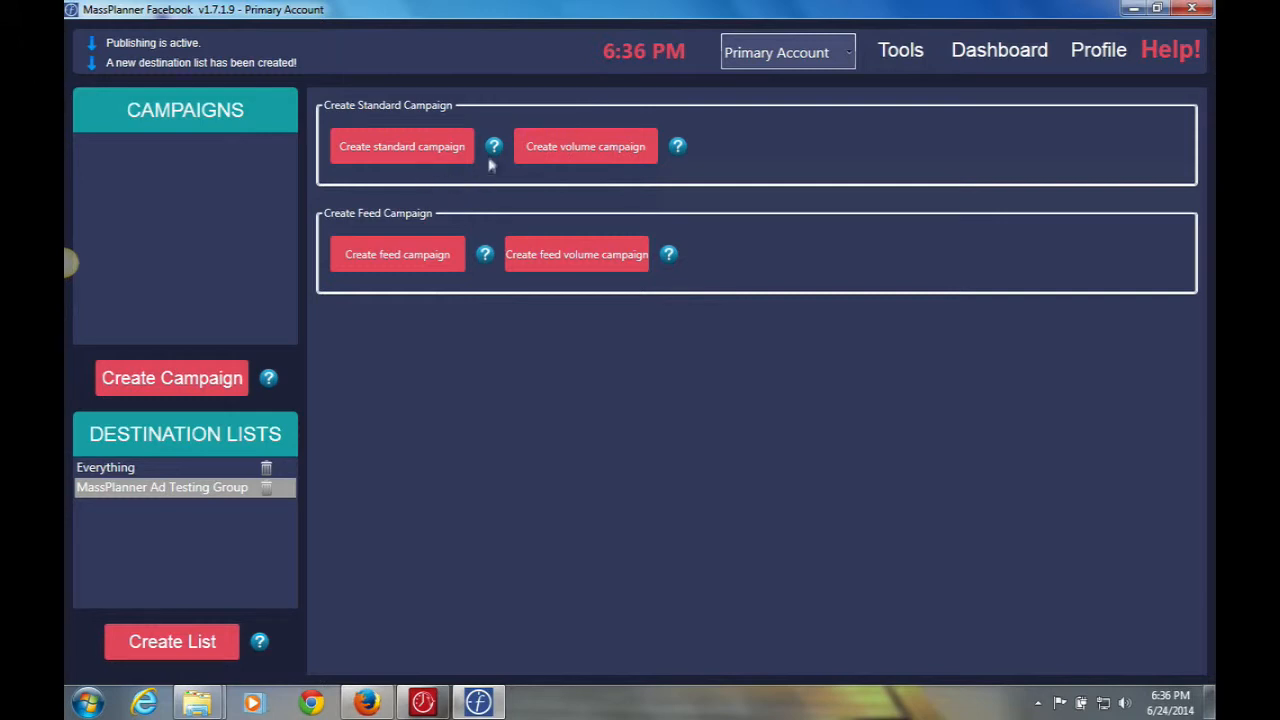
pyautogui.moveTo(493, 160)
# Create a volume campaign and rename it from 'vol campaign 1' to 'MassPlanner Ad Testing Group'.
pyautogui.click(580, 148)
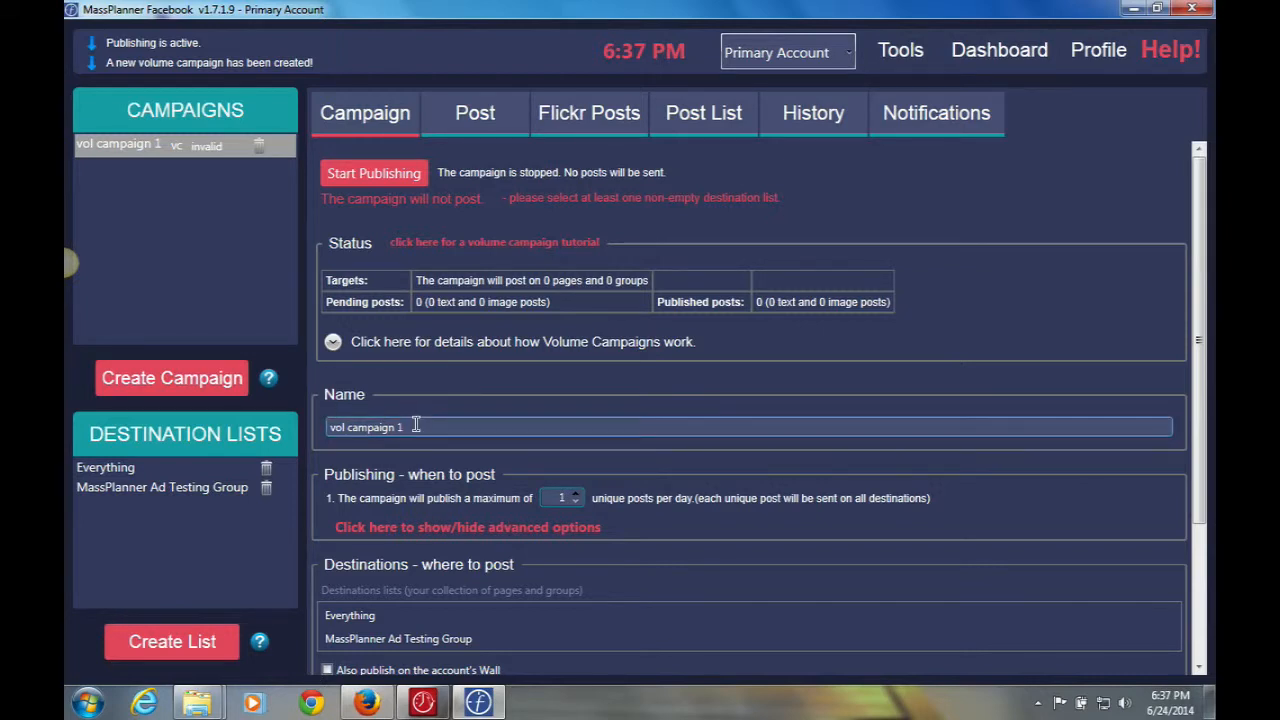
pyautogui.moveTo(416, 425); pyautogui.dragTo(305, 425)
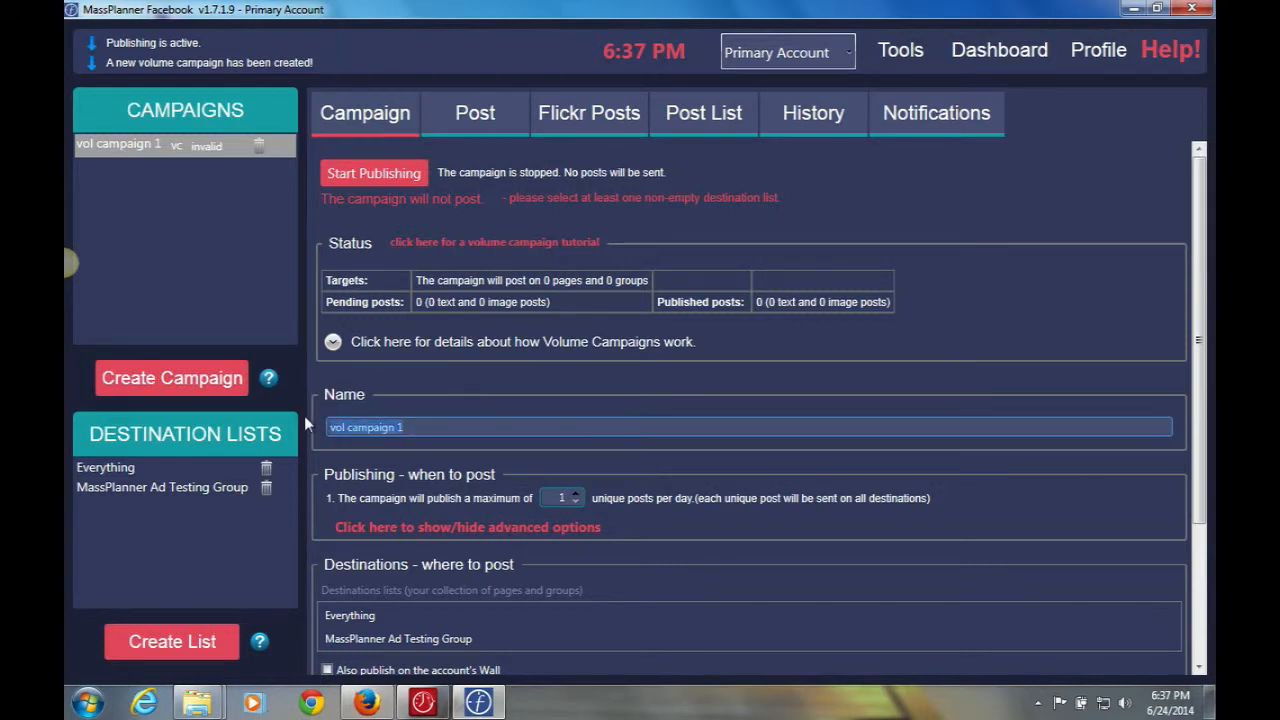
pyautogui.write('Mas')
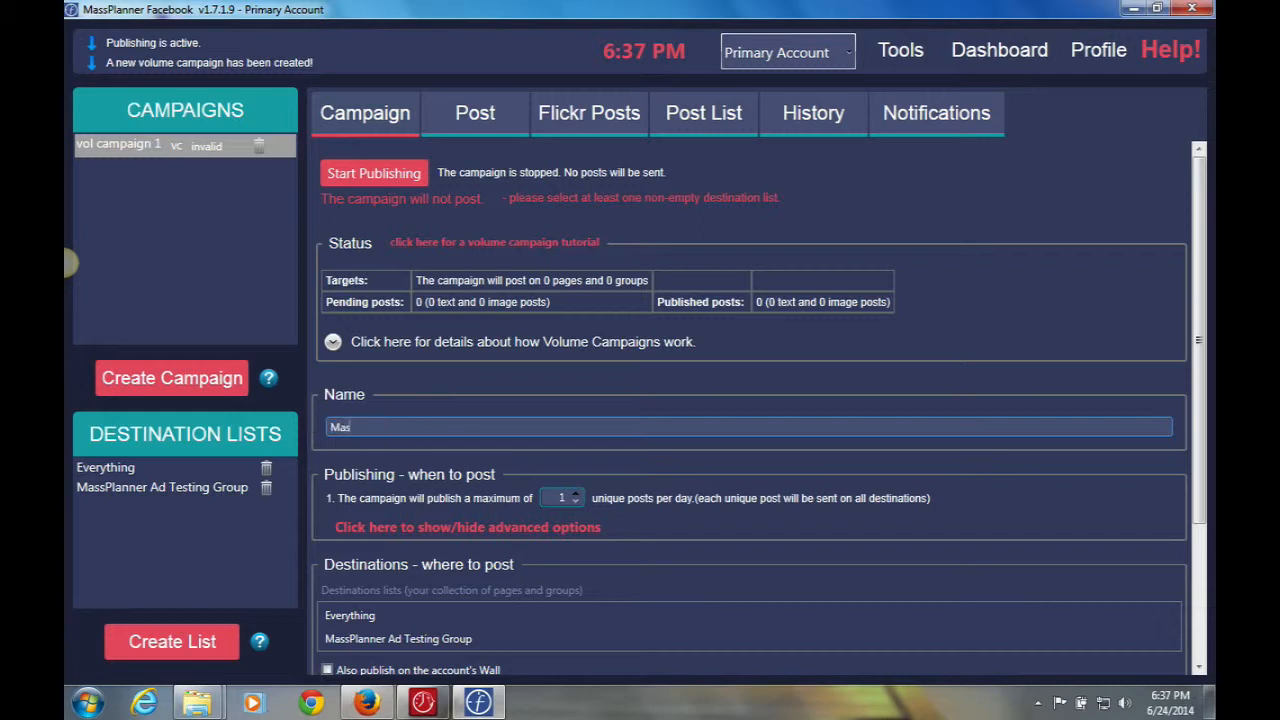
pyautogui.write('sPlanner Ad Testing Group')
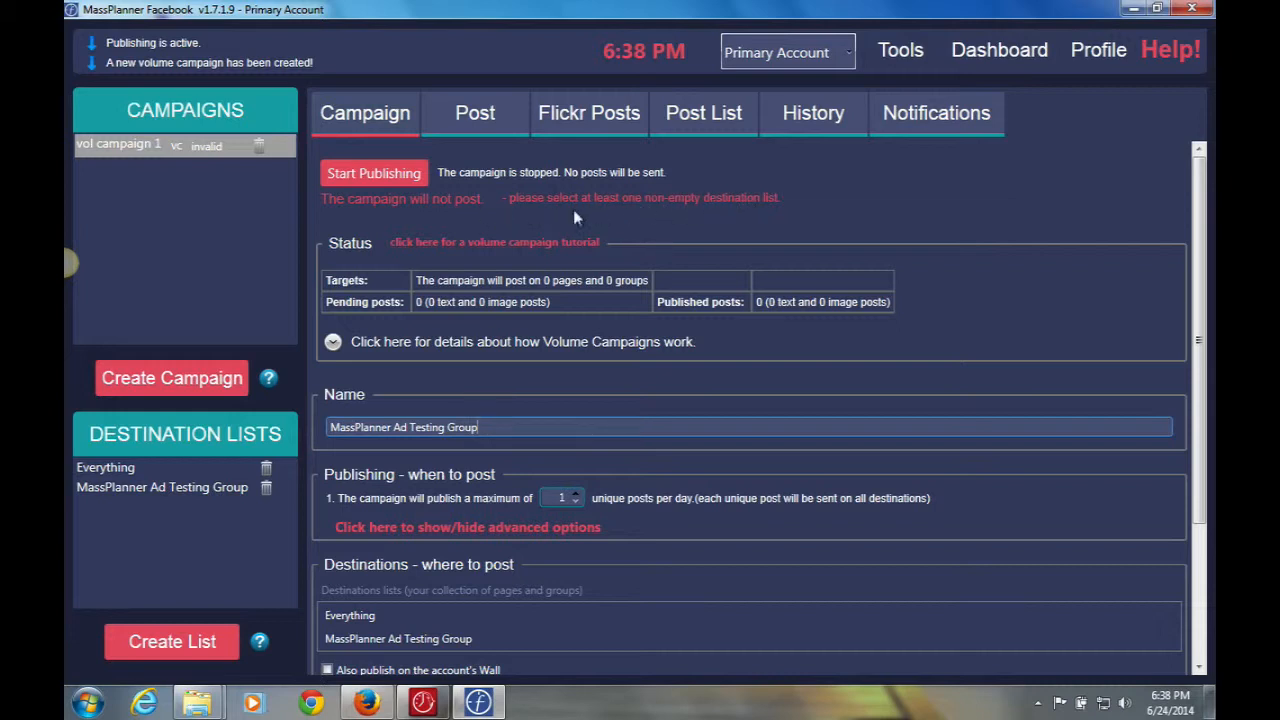
# Review the MassPlanner Ad Testing Group list's groups, then return to the renamed campaign's settings.
pyautogui.click(178, 490)
pyautogui.click(202, 489)
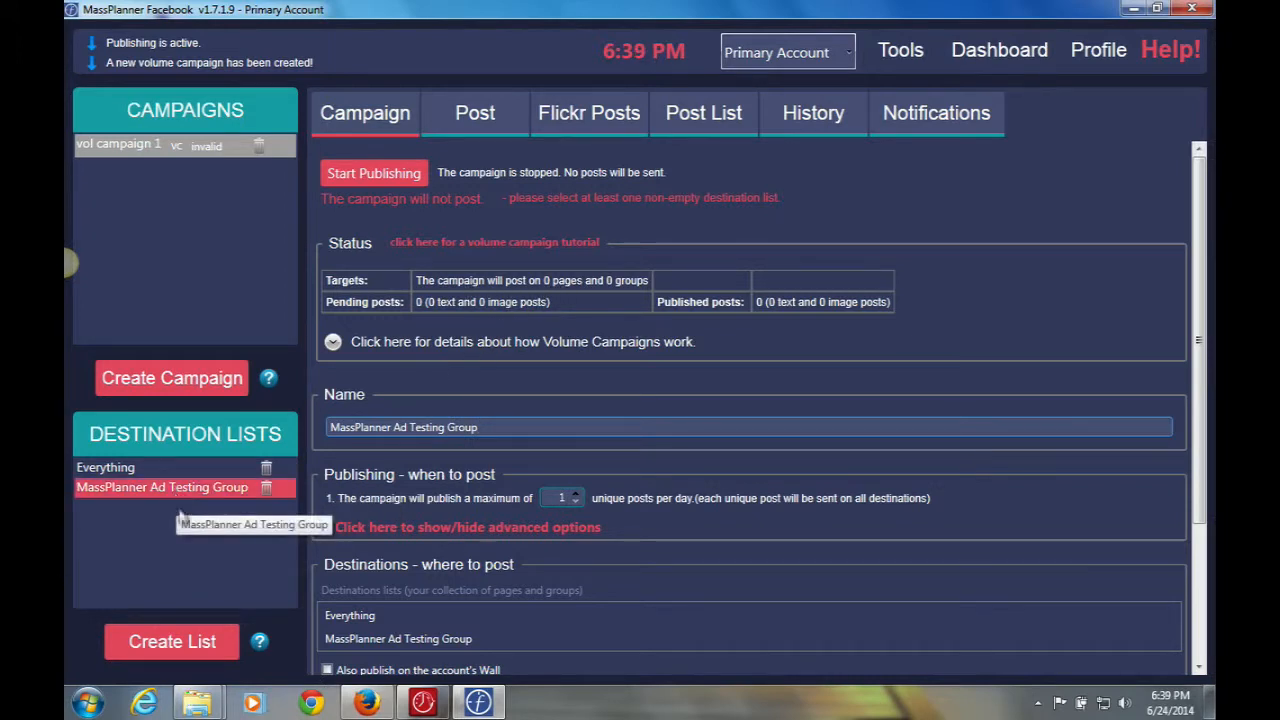
pyautogui.click(231, 486)
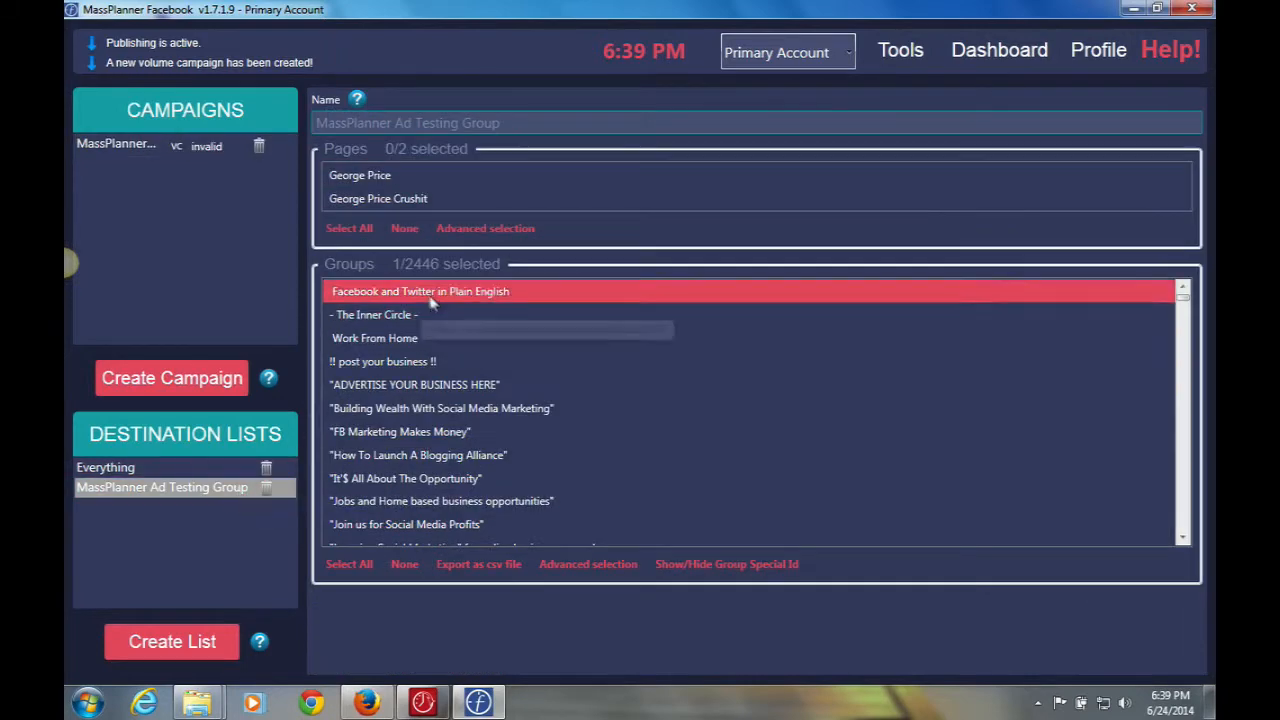
pyautogui.click(186, 146)
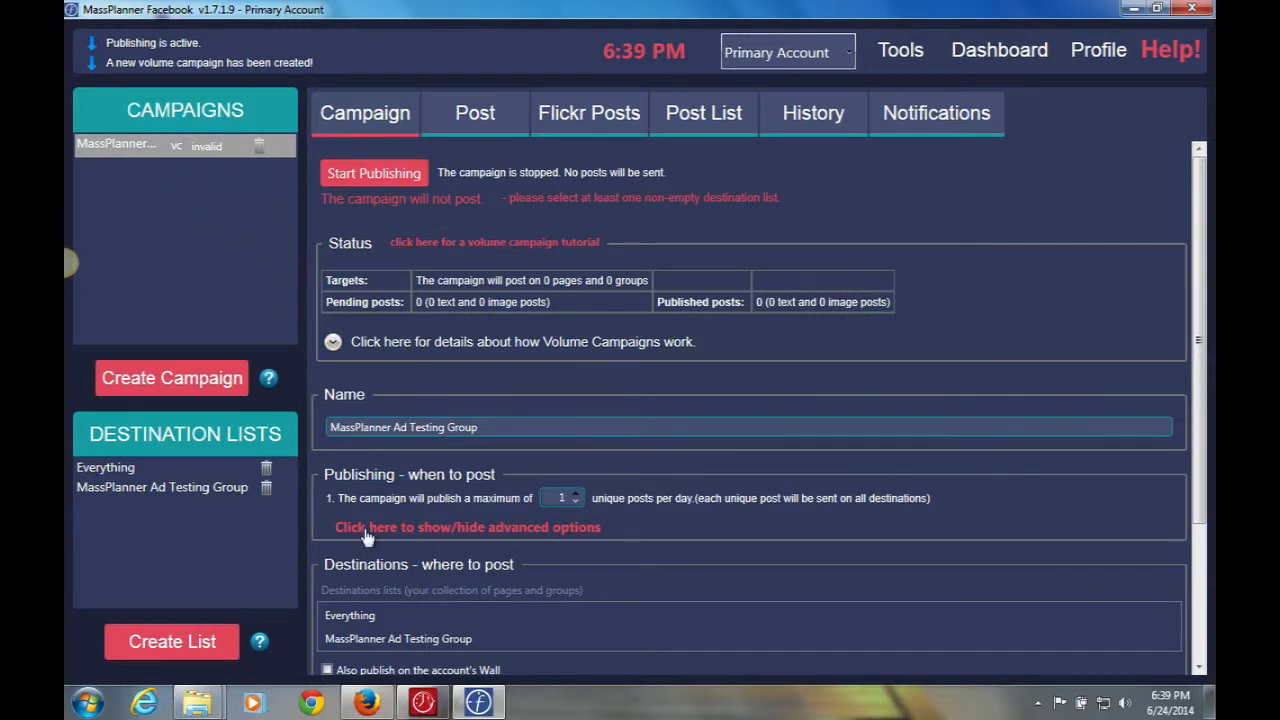
# Target the campaign at the MassPlanner Ad Testing Group list and read how volume campaigns work.
pyautogui.click(411, 639)
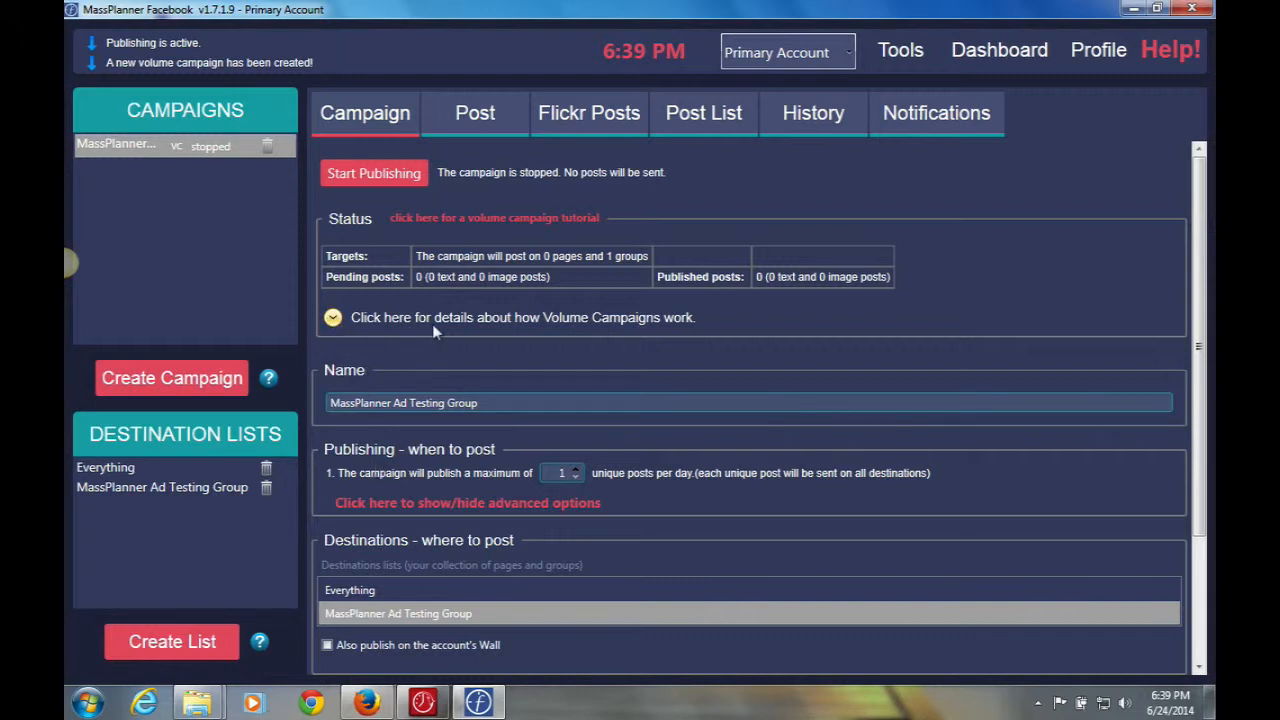
pyautogui.click(333, 318)
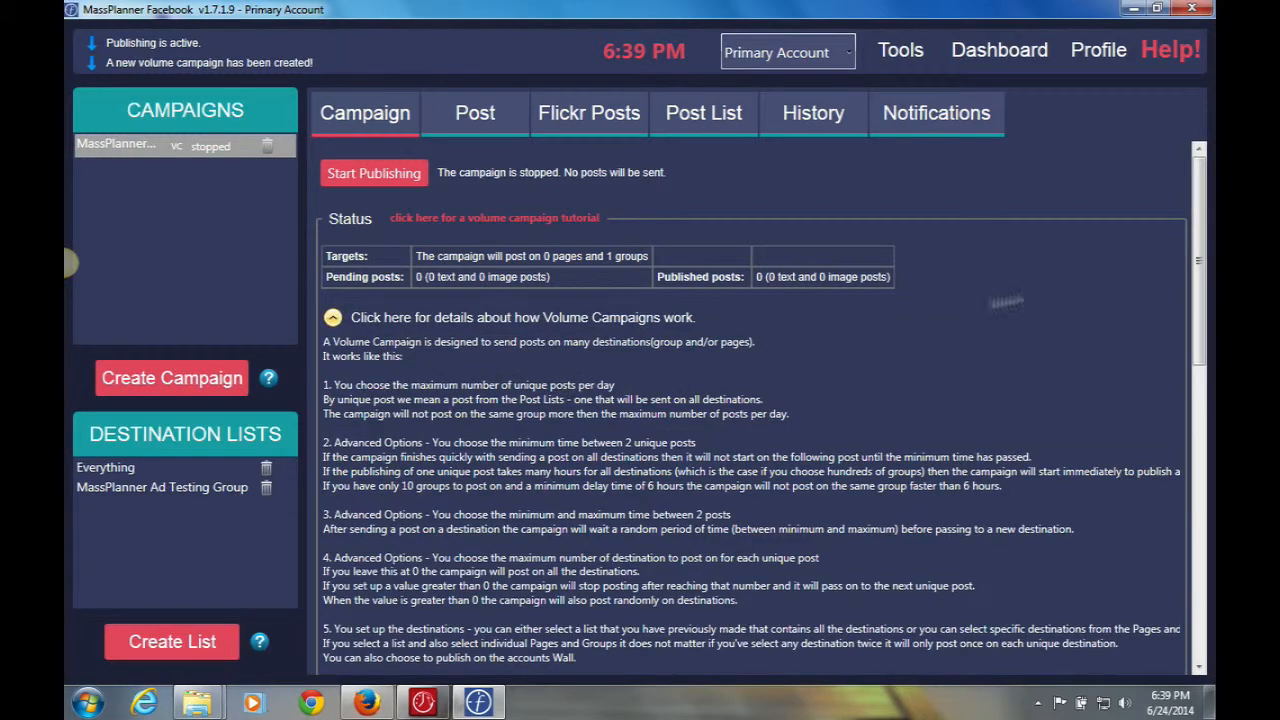
pyautogui.moveTo(1199, 203)
pyautogui.mouseDown()
pyautogui.moveTo(1199, 306)
pyautogui.moveTo(1197, 188)
pyautogui.mouseUp()
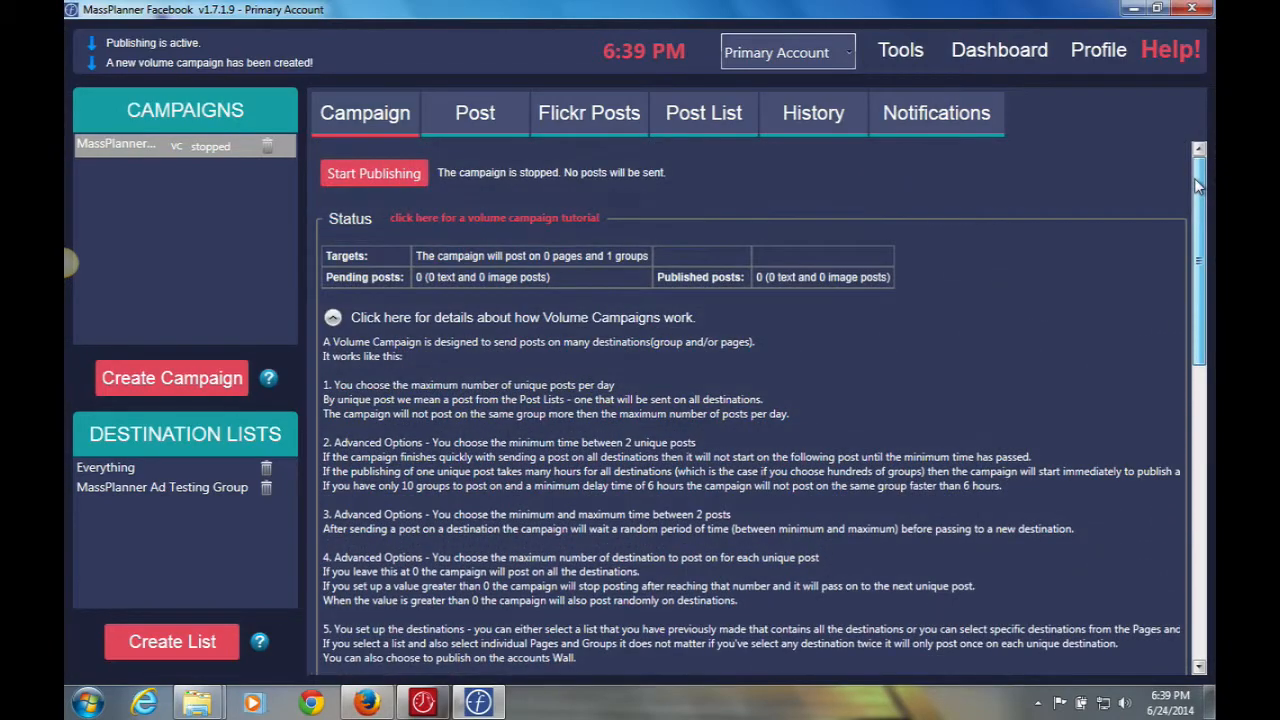
# Collapse the volume campaign explanation and review the advanced timing options, keeping 1 unique post per day.
pyautogui.click(333, 317)
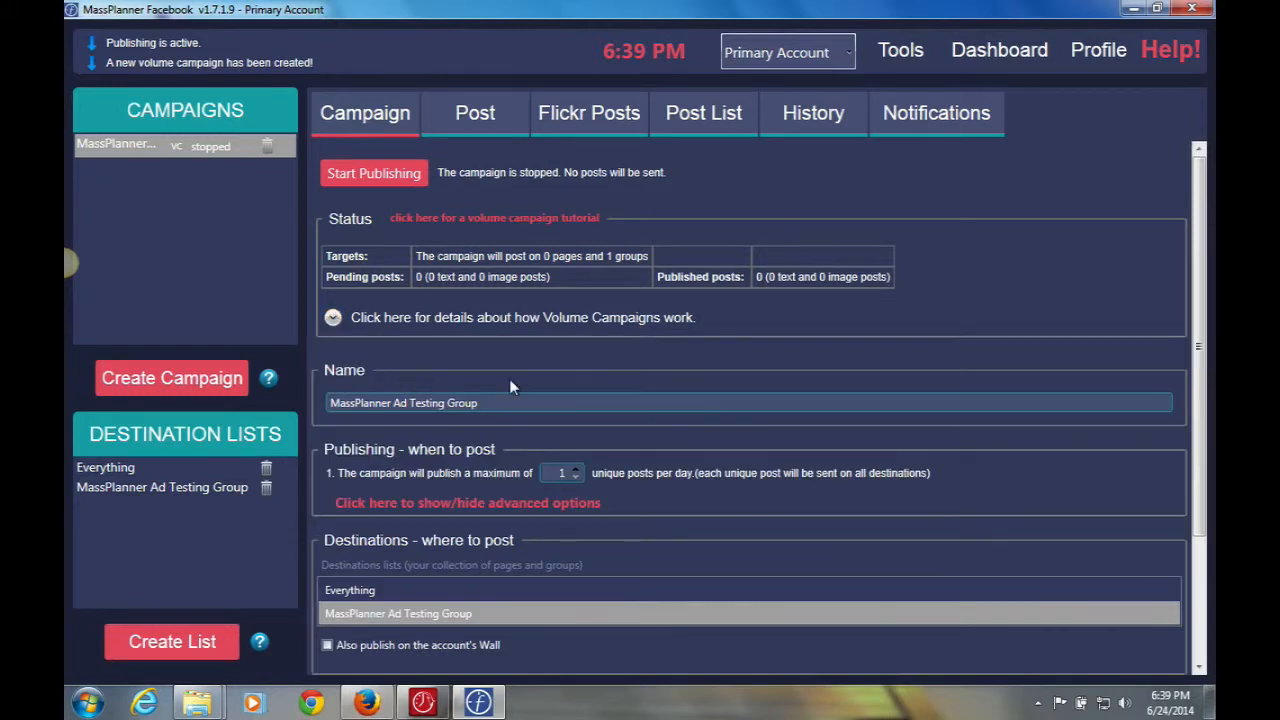
pyautogui.moveTo(1202, 190); pyautogui.dragTo(1205, 310)
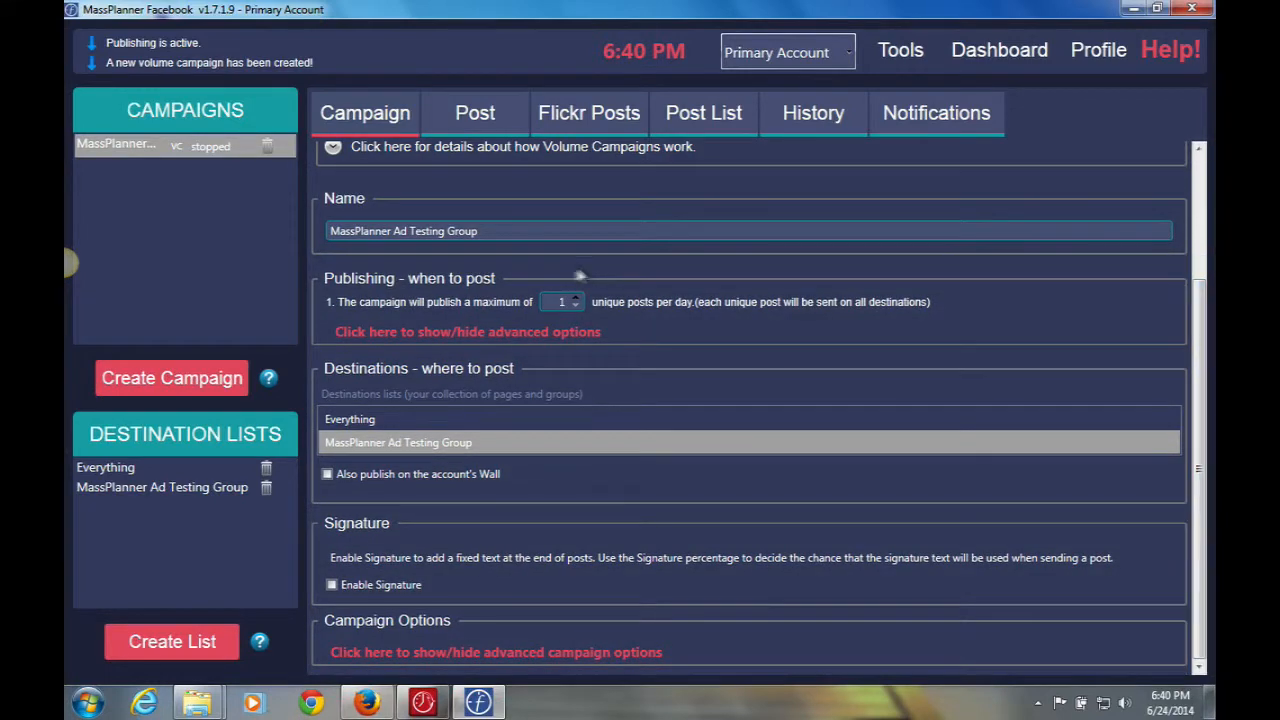
pyautogui.click(448, 336)
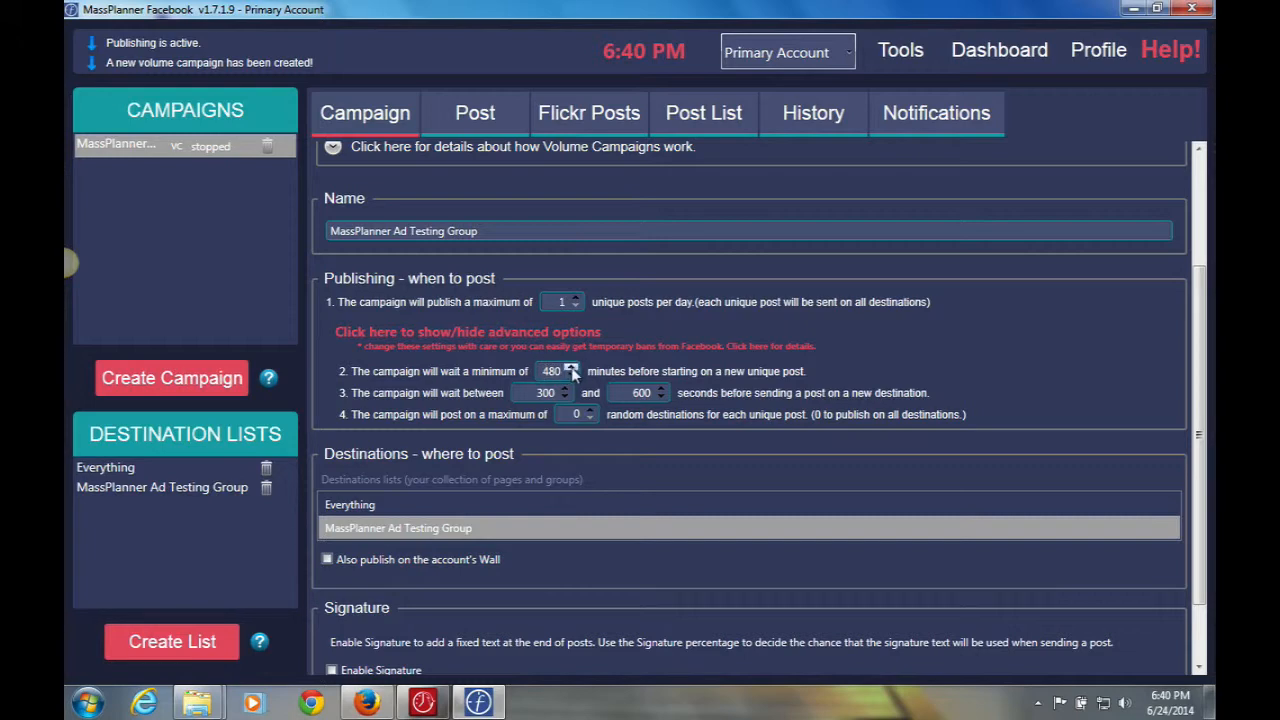
pyautogui.click(498, 332)
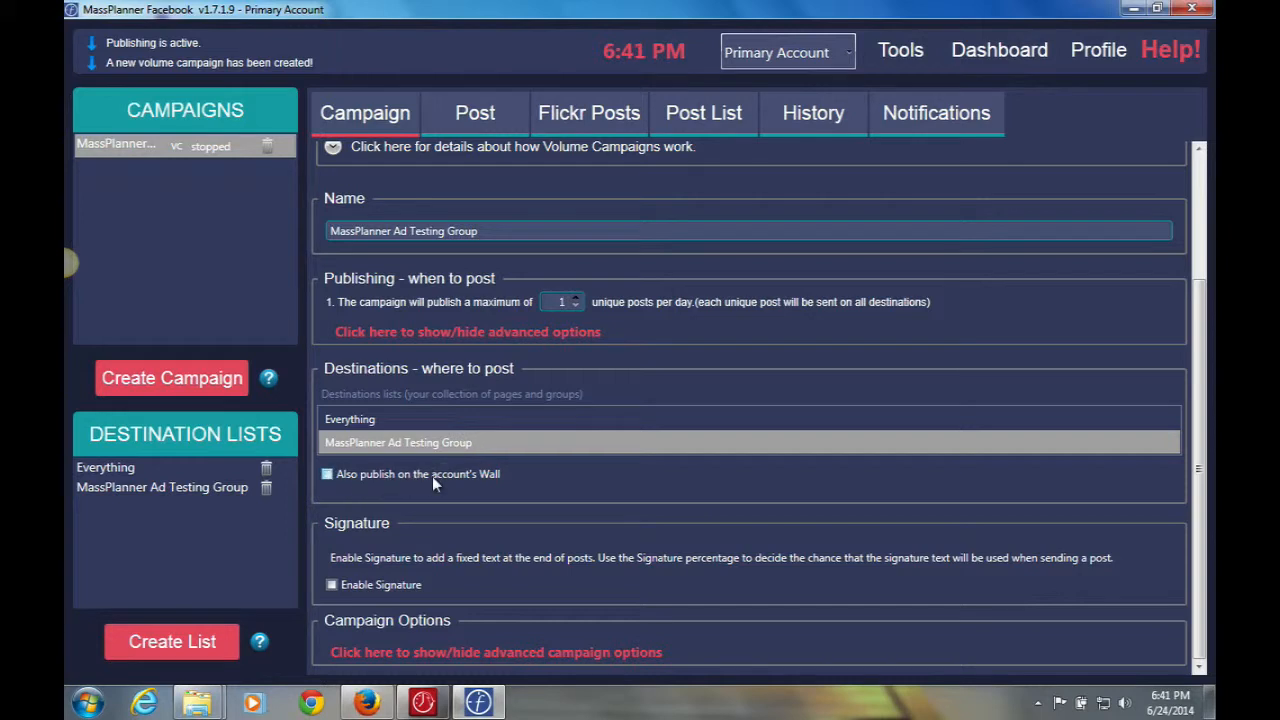
pyautogui.click(326, 475)
pyautogui.click(331, 585)
pyautogui.click(331, 585)
pyautogui.click(331, 585)
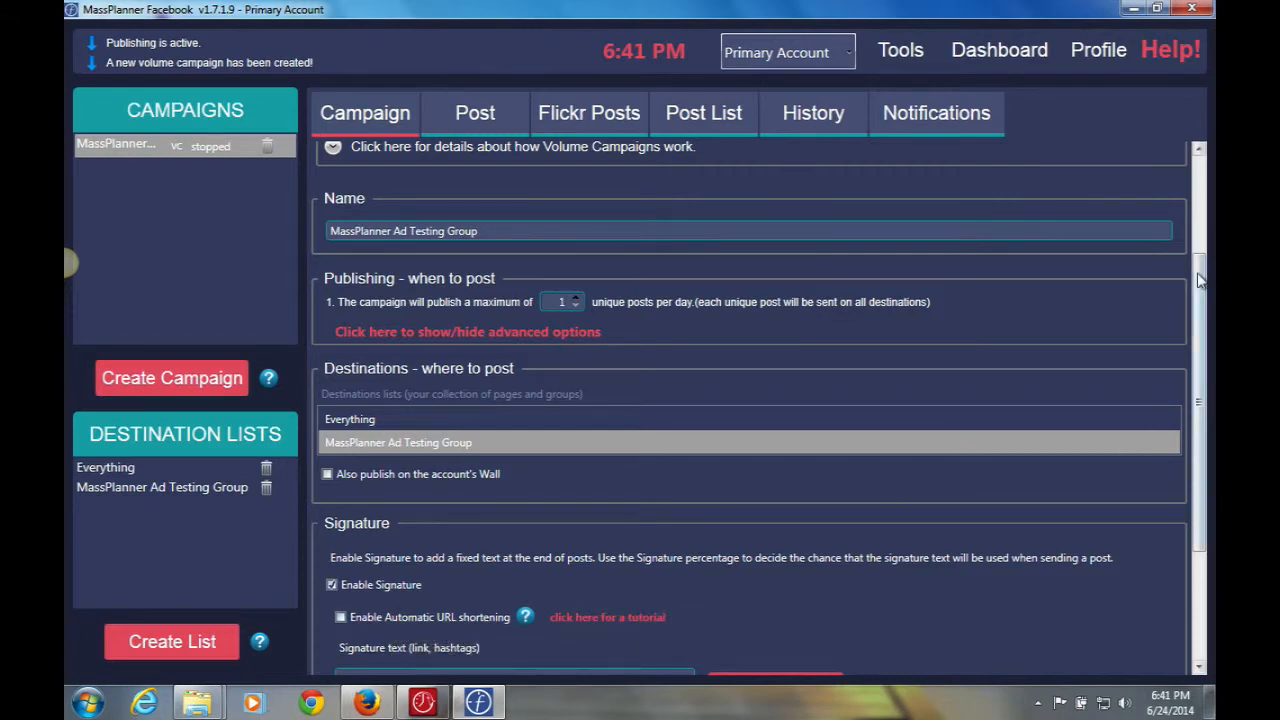
pyautogui.moveTo(1199, 323)
pyautogui.mouseDown()
pyautogui.moveTo(1199, 408)
pyautogui.moveTo(1165, 431)
pyautogui.mouseUp()
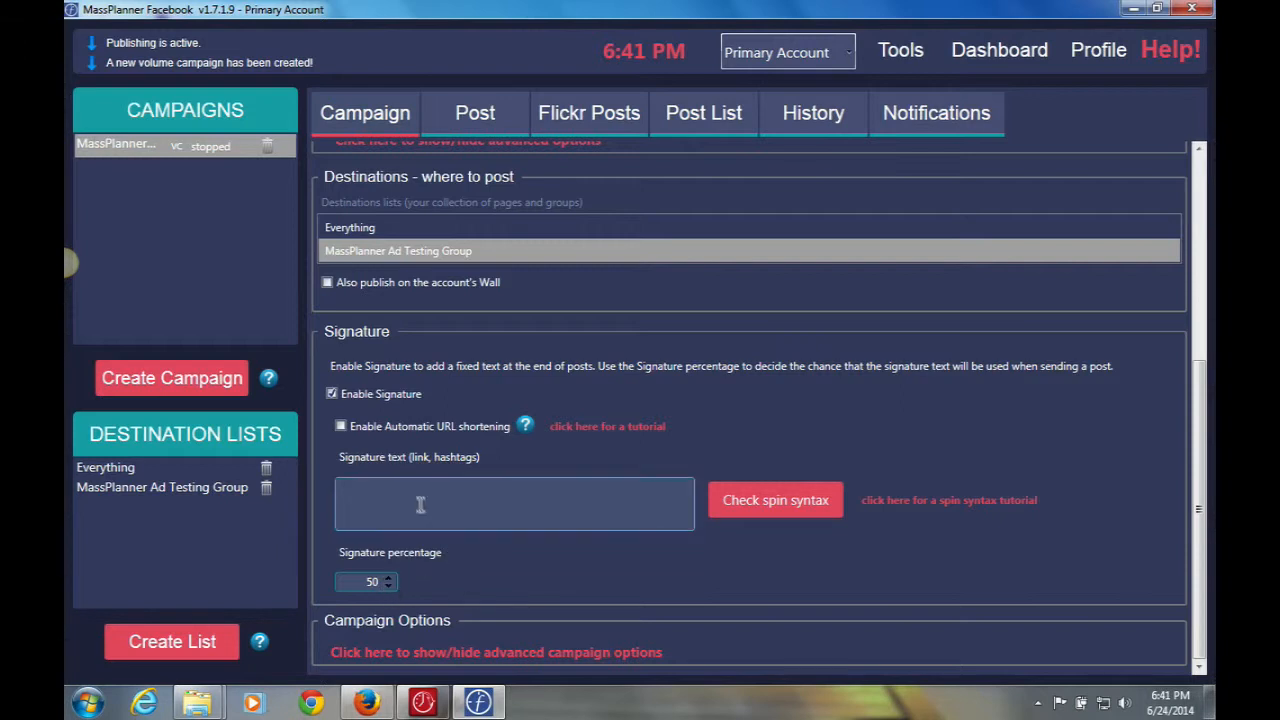
pyautogui.click(333, 394)
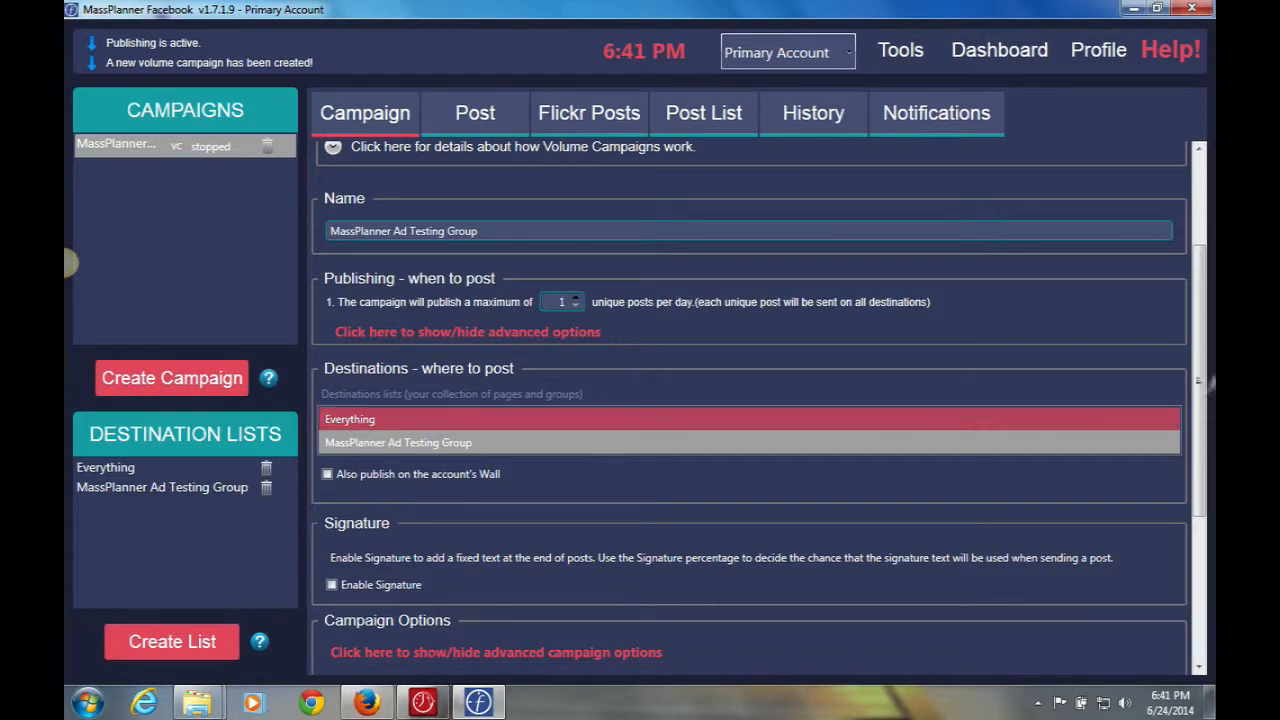
# Turn on 'Re-add published posts to the end of the Post List' in the advanced campaign options.
pyautogui.moveTo(1200, 289); pyautogui.dragTo(1212, 445)
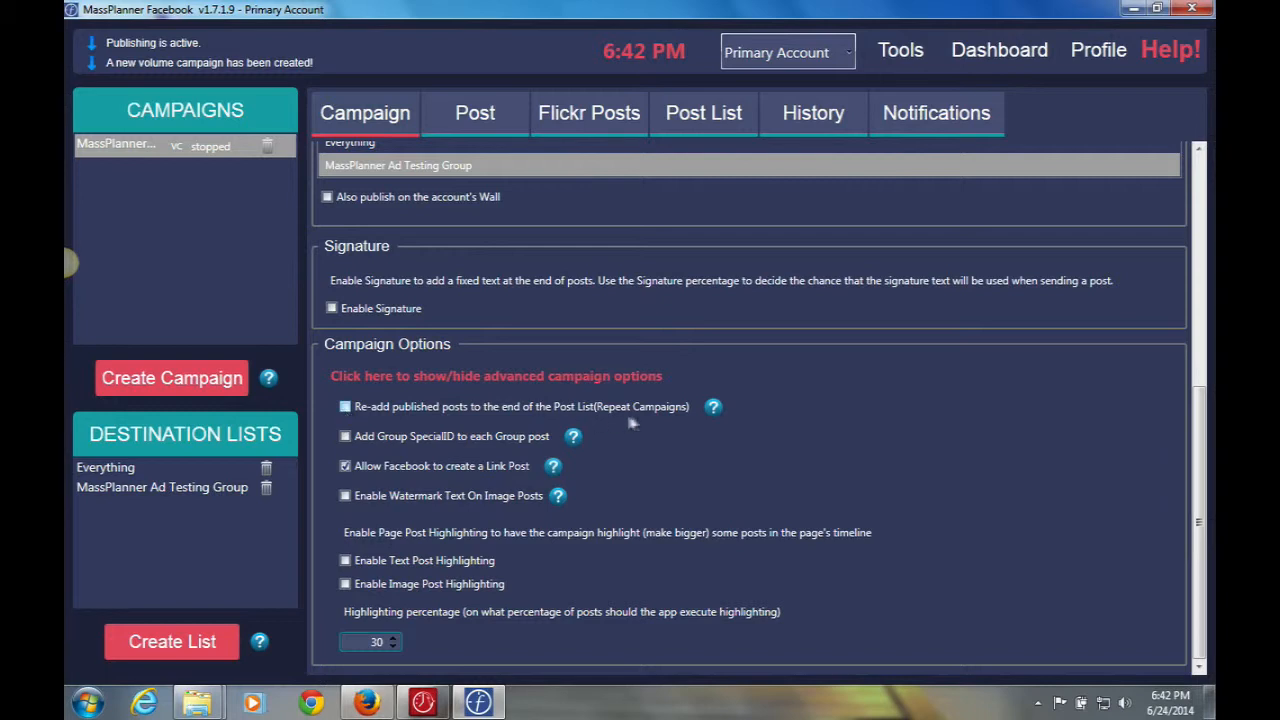
pyautogui.click(345, 407)
pyautogui.click(440, 377)
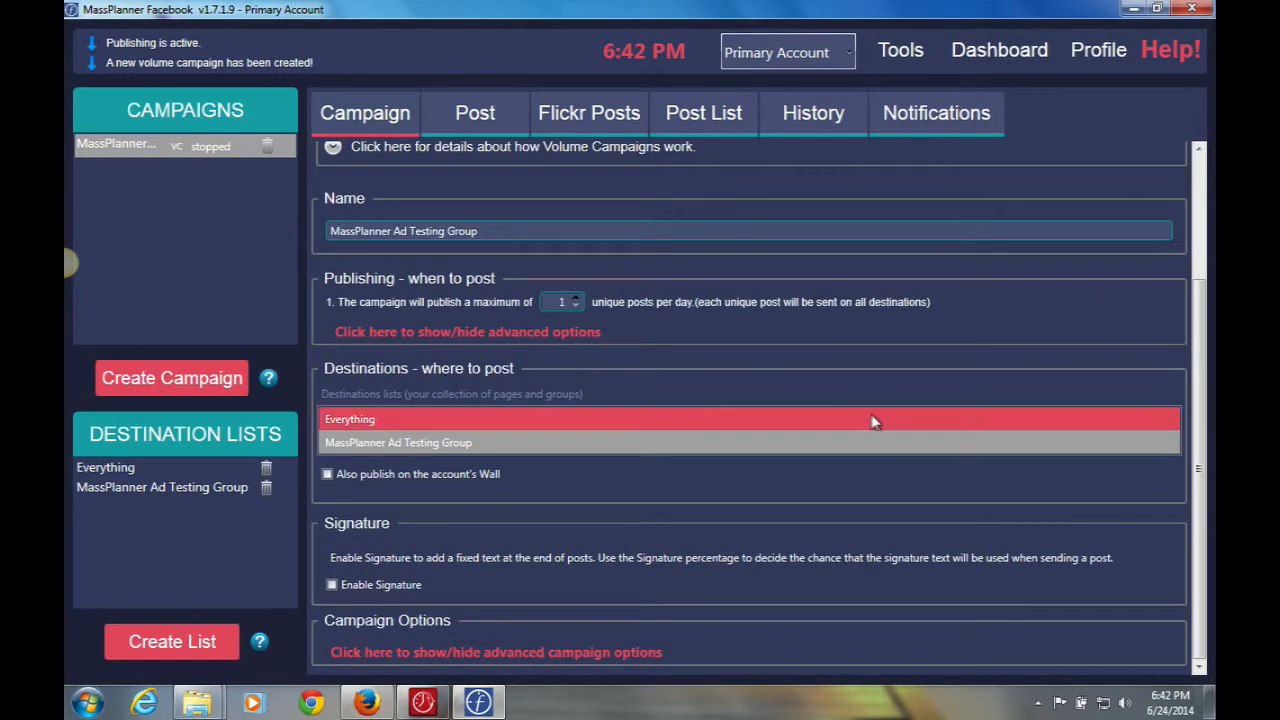
pyautogui.moveTo(1207, 312); pyautogui.dragTo(1185, 145)
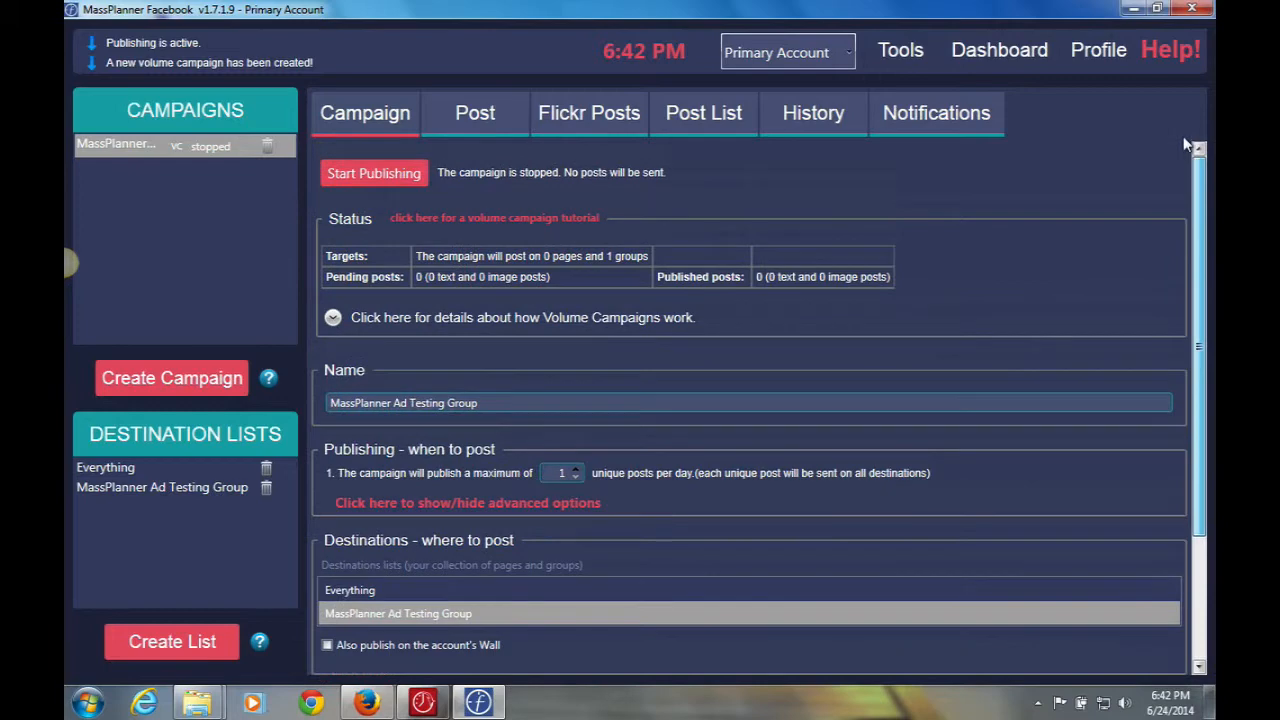
# Show the campaign's Add Text or Image Post page, then bring Firefox forward.
pyautogui.click(472, 113)
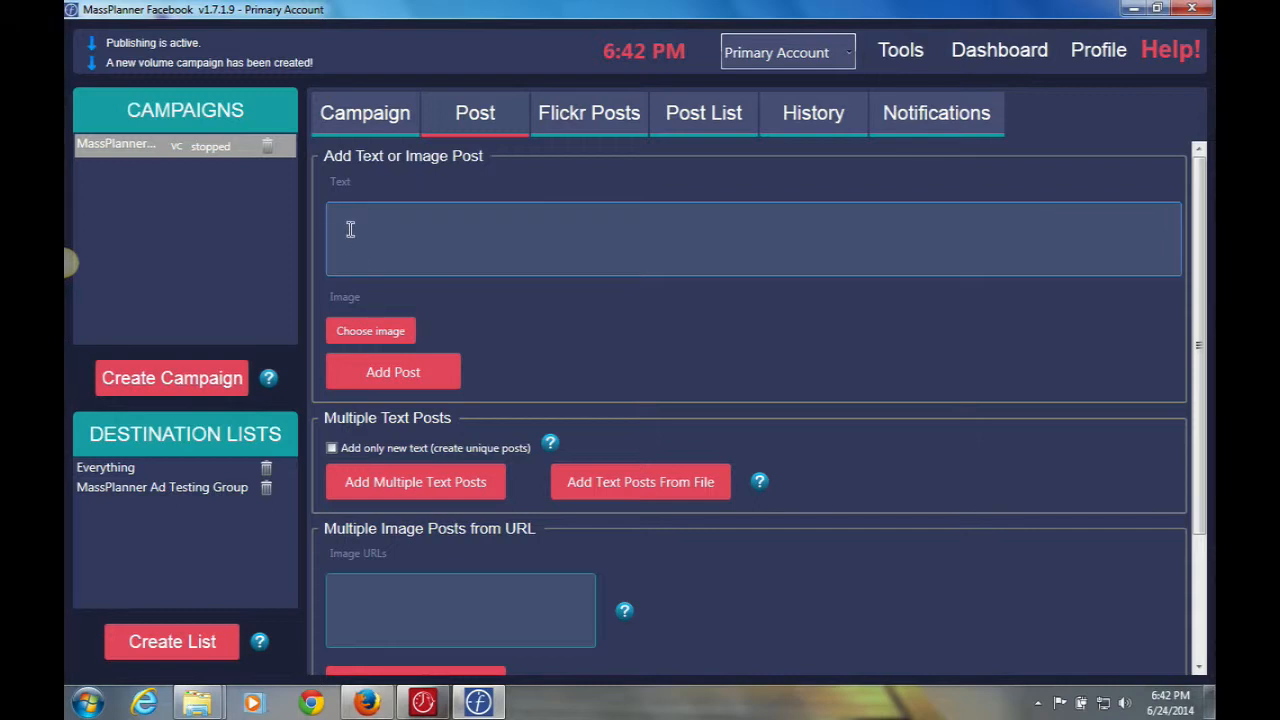
pyautogui.click(365, 703)
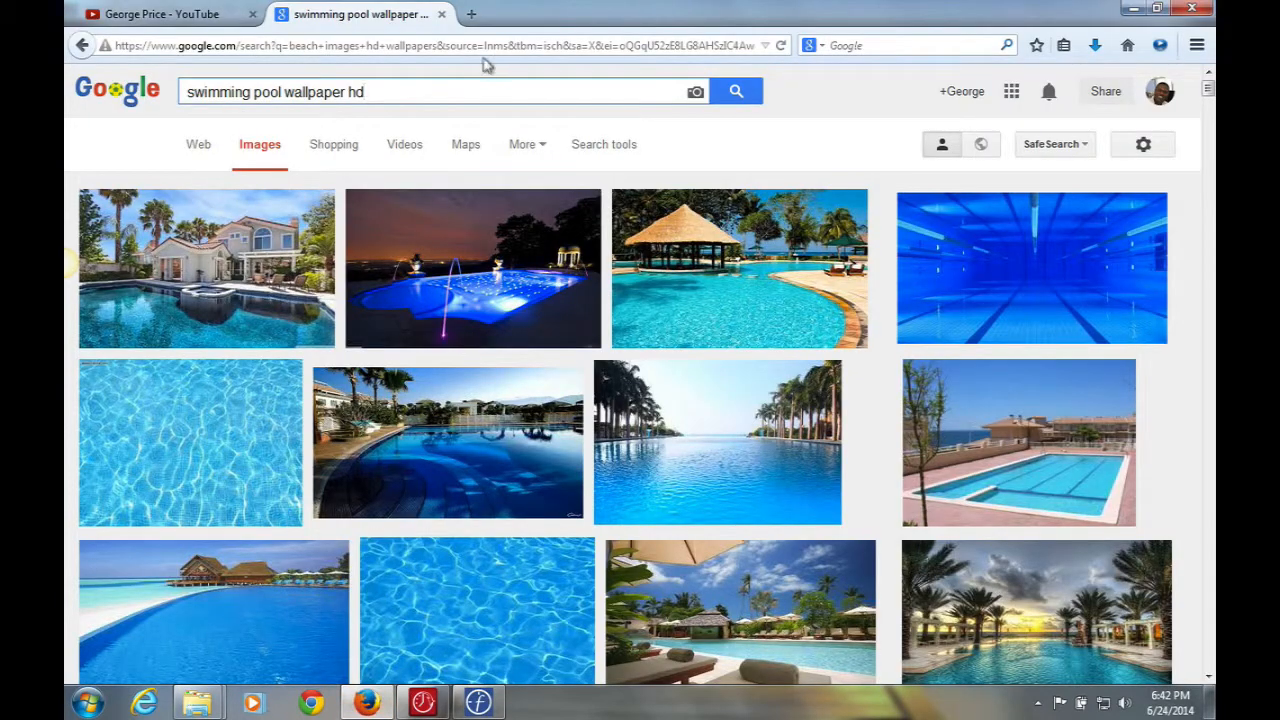
# Open facebook.com in a new Firefox tab and log in with Keep me logged in.
pyautogui.click(471, 14)
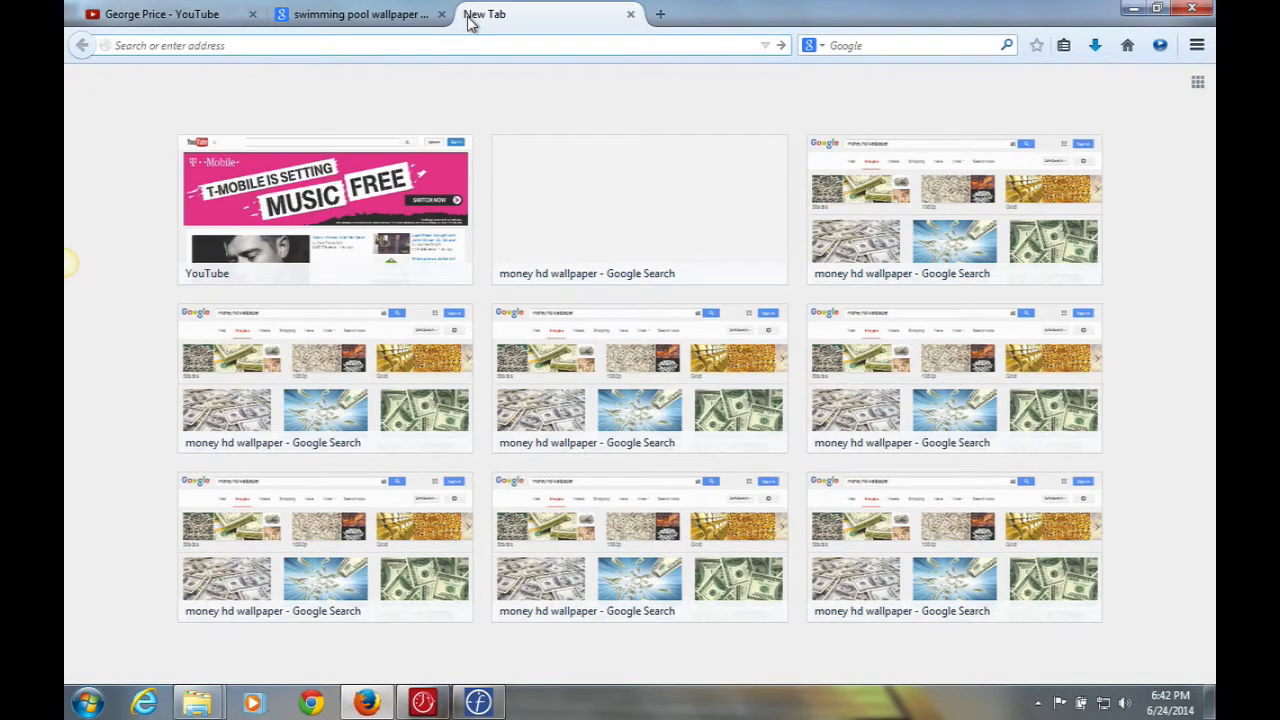
pyautogui.write('facebook.com')
pyautogui.press('Return')
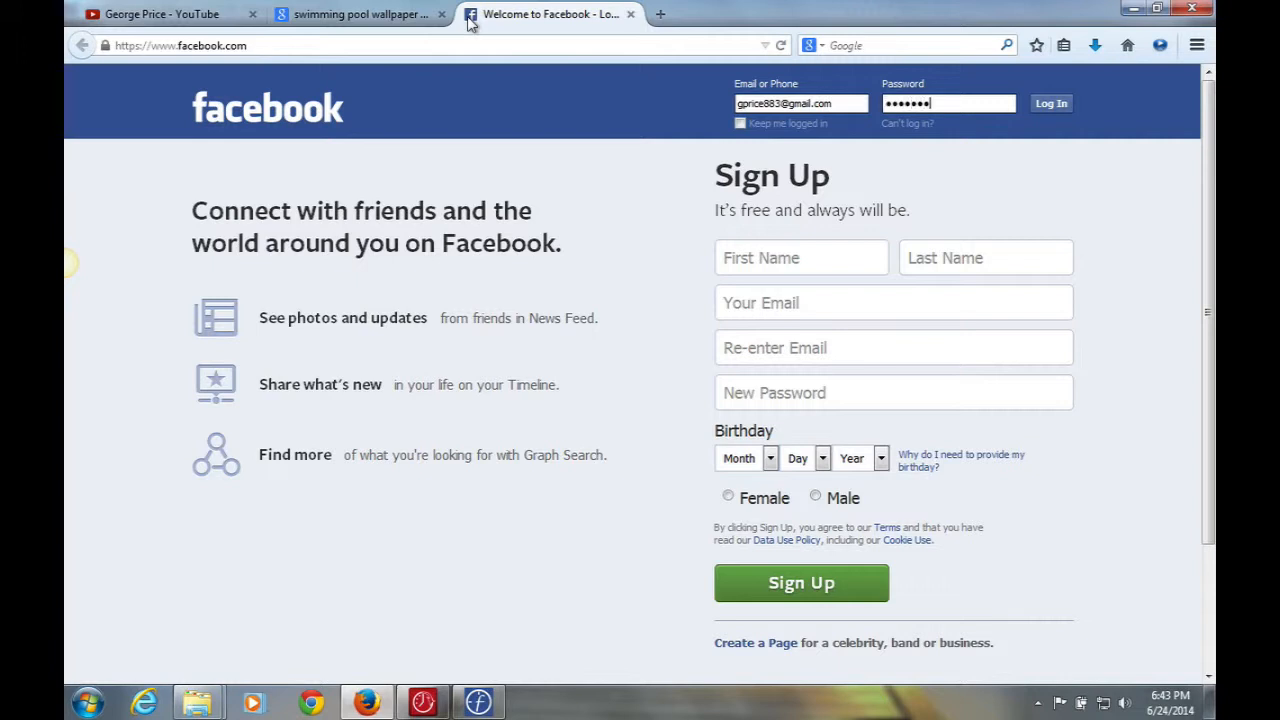
pyautogui.click(739, 122)
pyautogui.click(1050, 103)
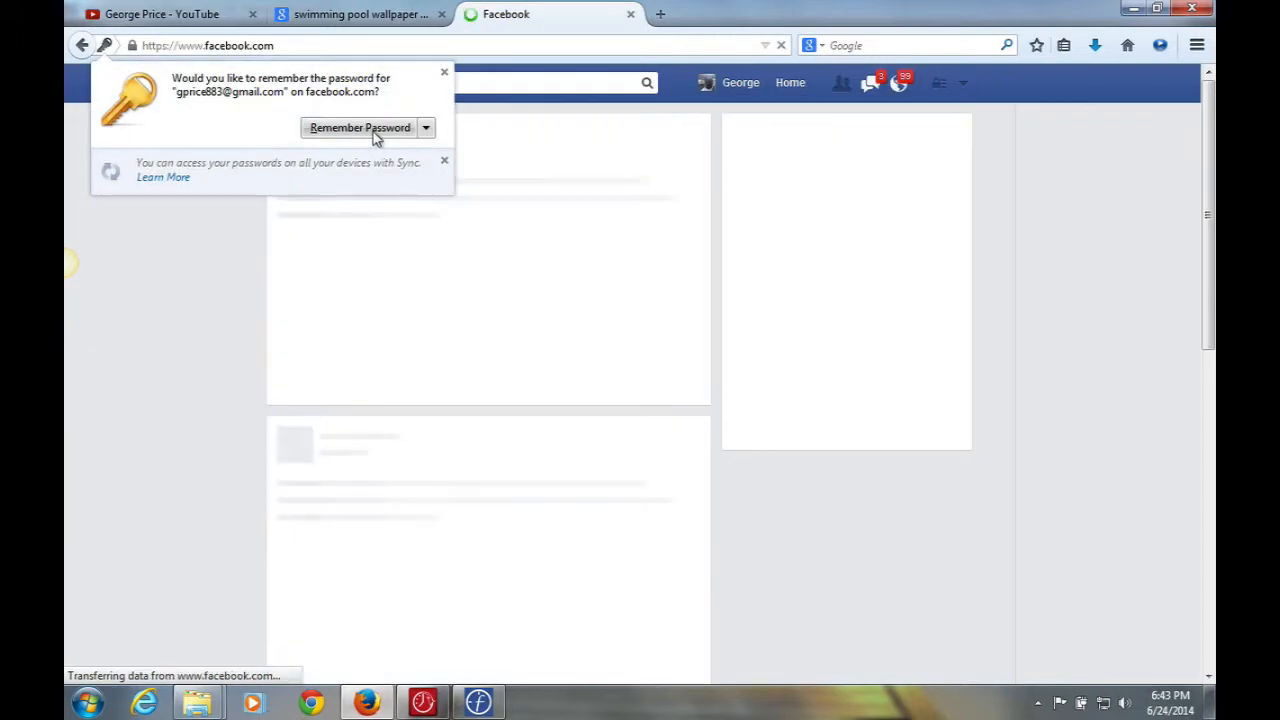
pyautogui.click(444, 72)
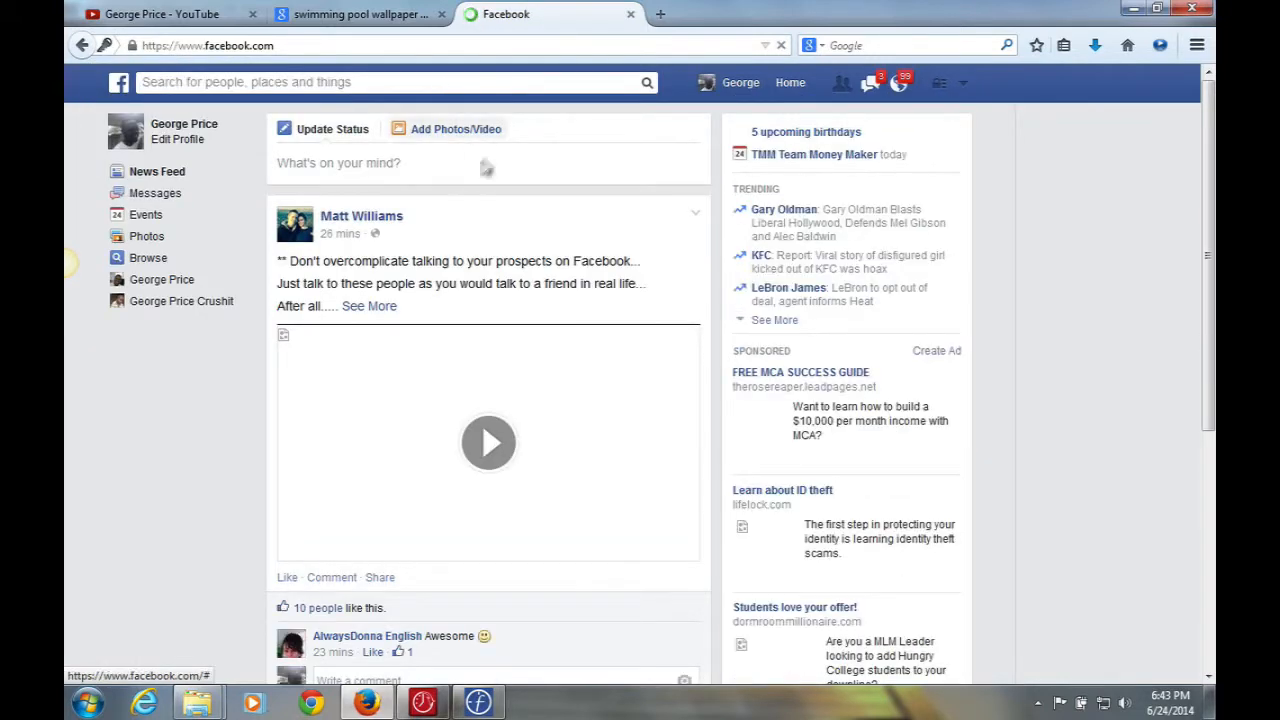
pyautogui.click(440, 166)
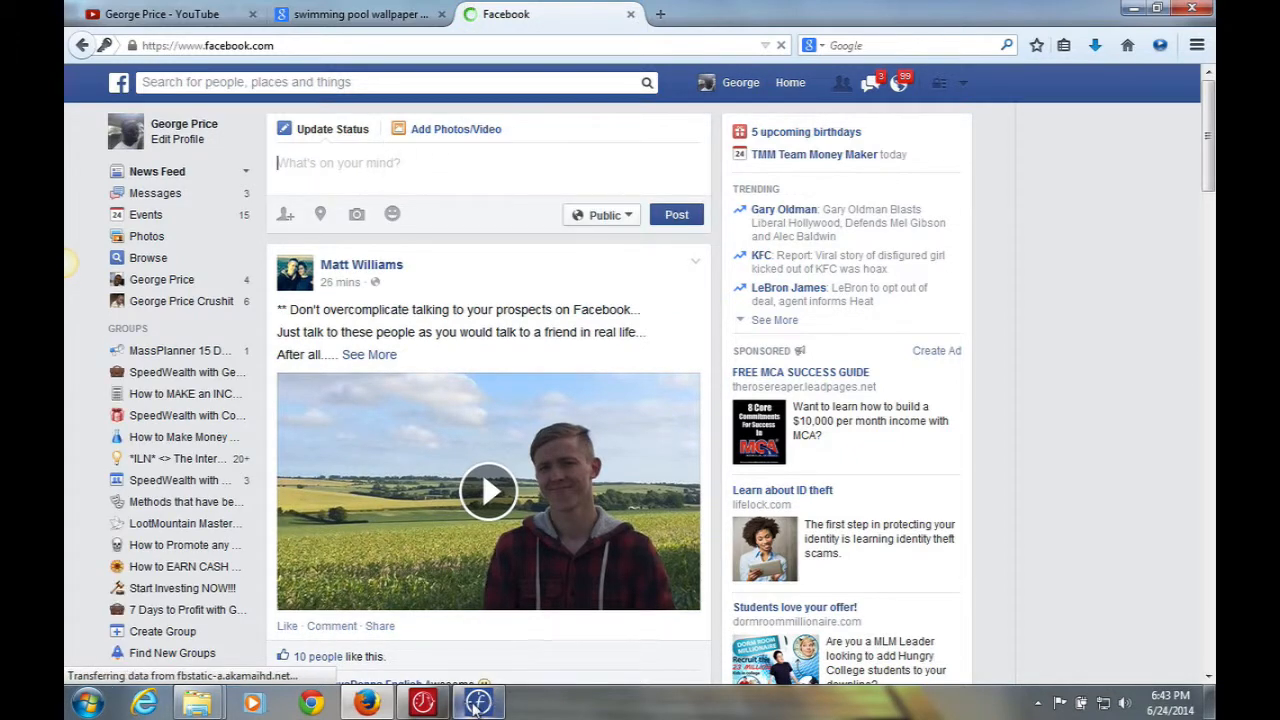
# Back in MassPlanner, enter 'Test' as the post text.
pyautogui.moveTo(477, 703)
pyautogui.click(477, 656)
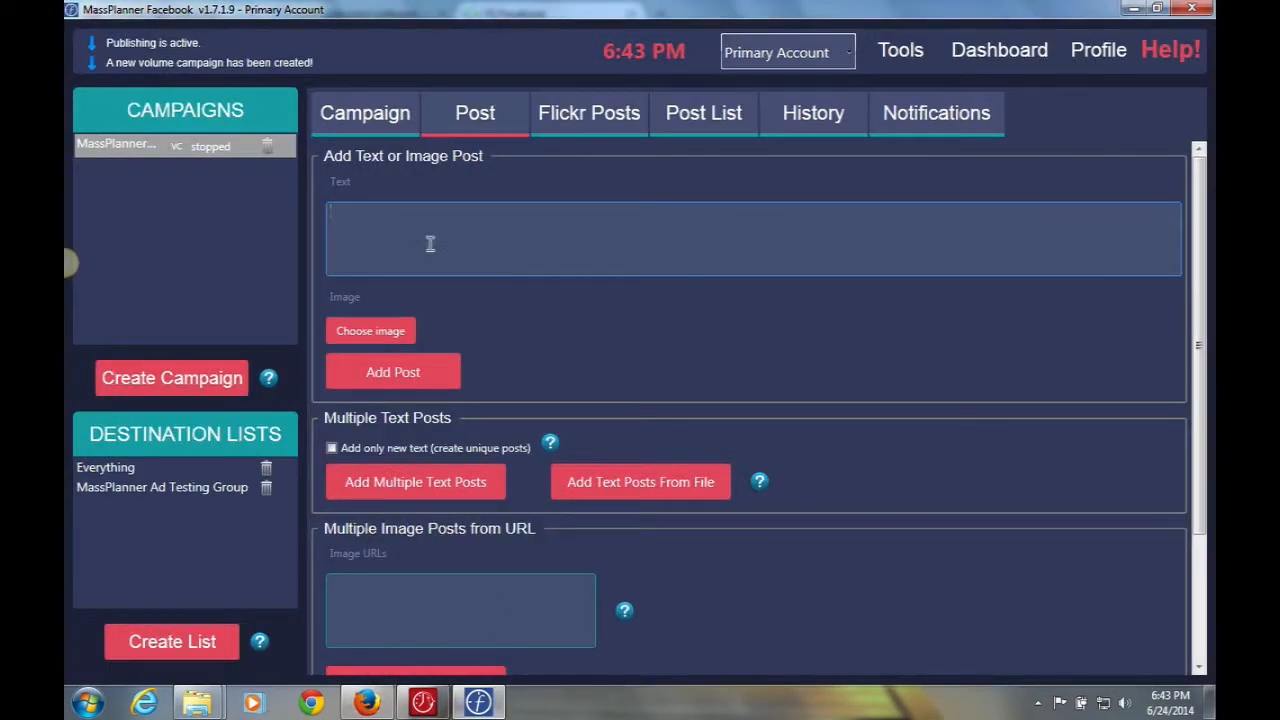
pyautogui.write('Test')
# Switch Facebook's composer to Add Photos/Video, close the Facebook tab and minimize Firefox.
pyautogui.moveTo(367, 703)
pyautogui.click(372, 600)
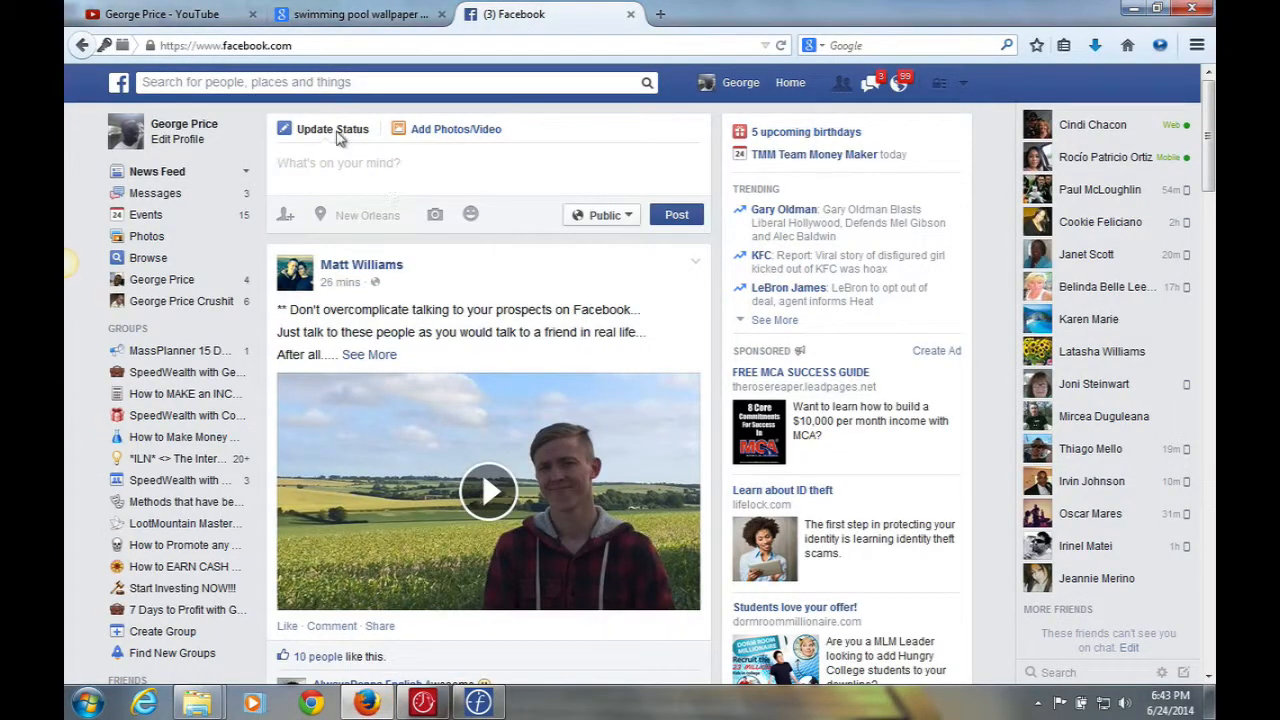
pyautogui.click(423, 130)
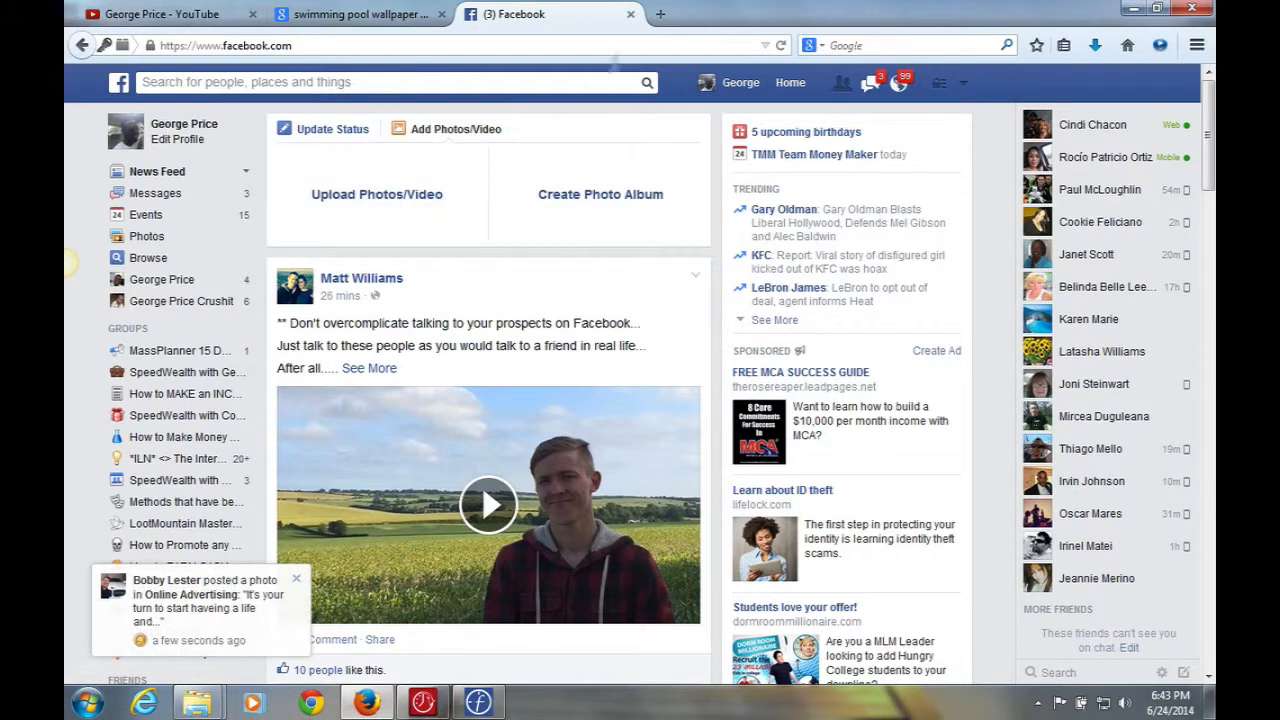
pyautogui.click(631, 15)
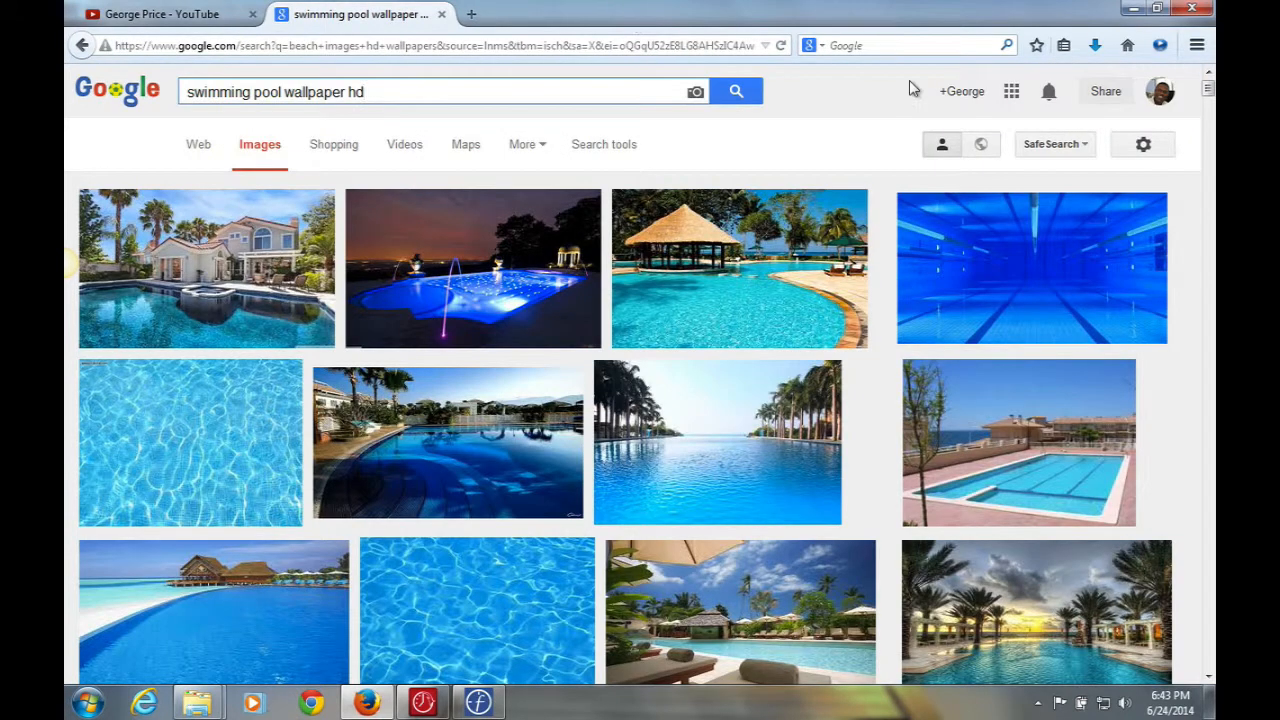
pyautogui.click(1134, 9)
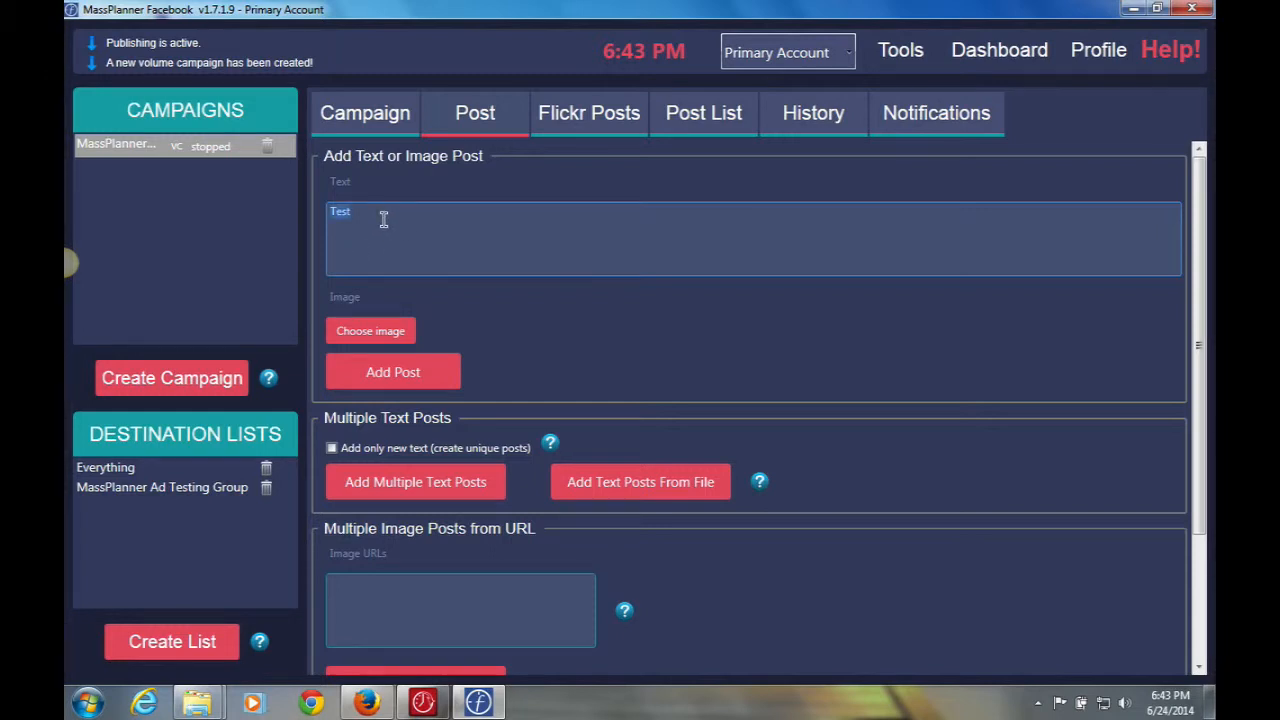
# Write 'This is a test if you want to join my team click on the link below.' plus a Facebook profile link.
pyautogui.write('This is a test if you want to join my team click on the')
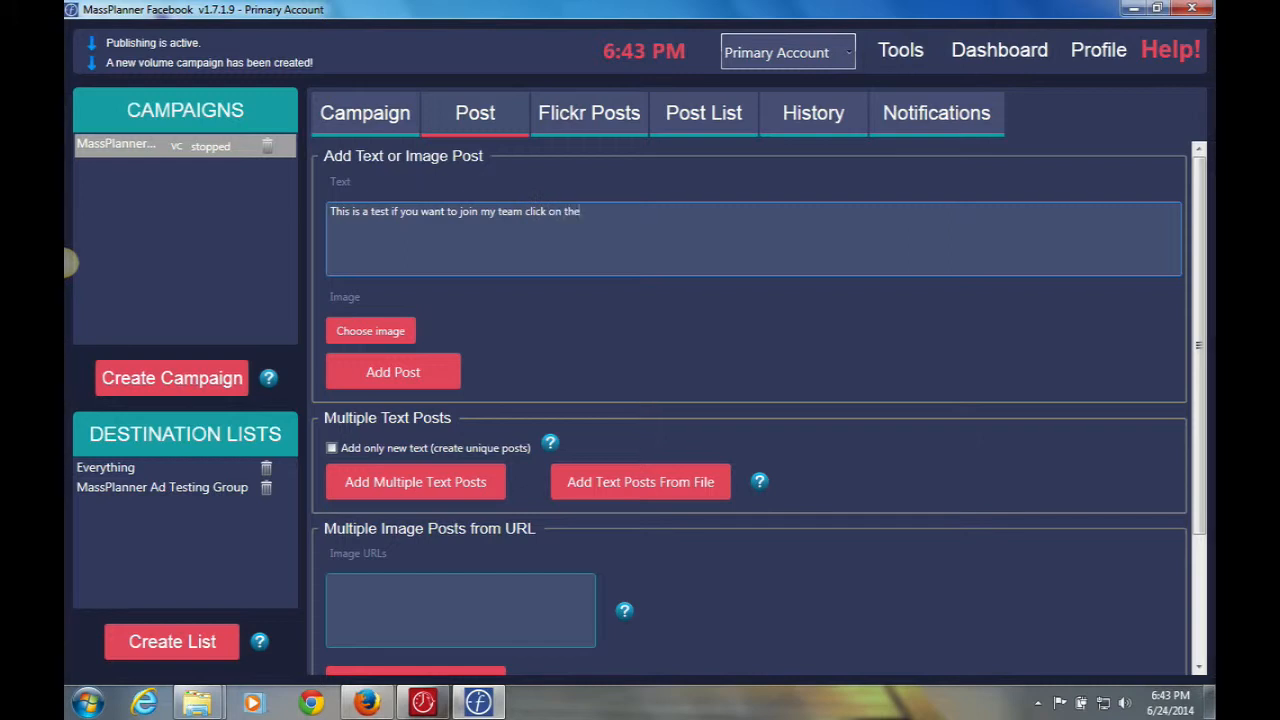
pyautogui.write(' link below.  ')
pyautogui.write('w')
pyautogui.press('BackSpace')
pyautogui.press('BackSpace')
pyautogui.press('BackSpace')
pyautogui.write('fb.com/georgeprice883')
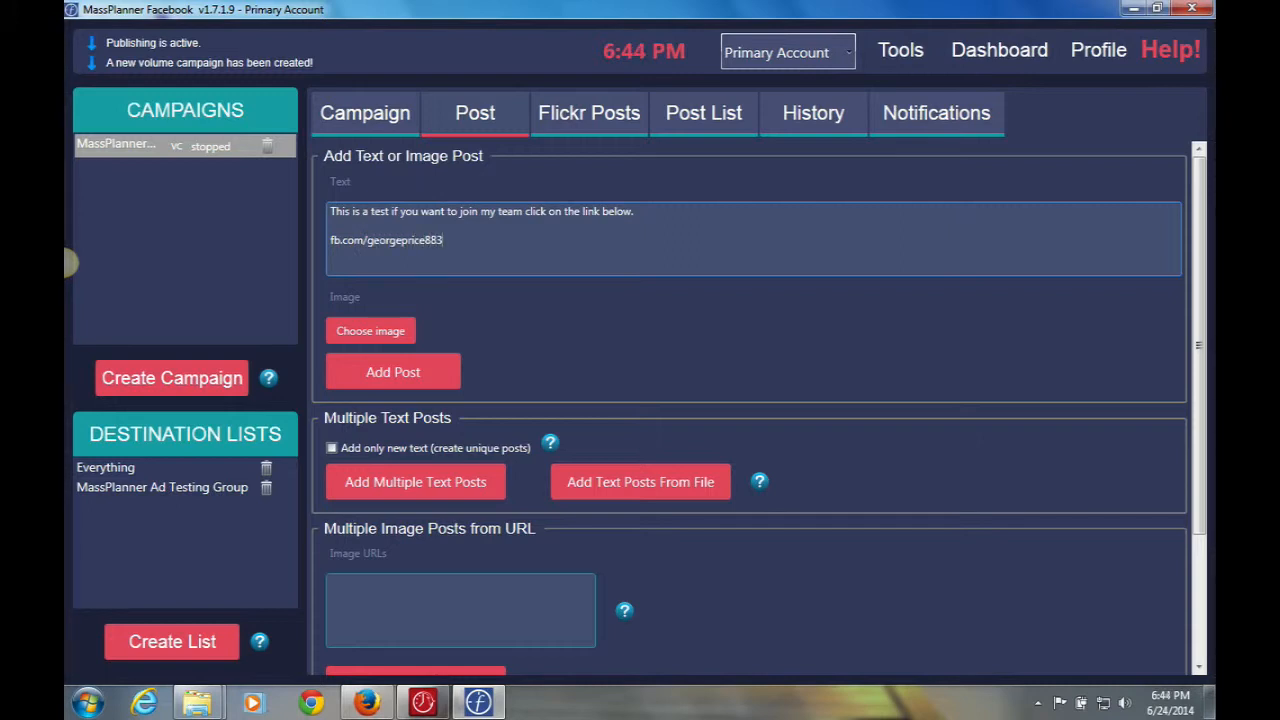
# Attach 'Money Galaxy S4 Wallpapers HD 22' from Desktop > MassPlanner > Images > Money_Images to the post.
pyautogui.click(377, 331)
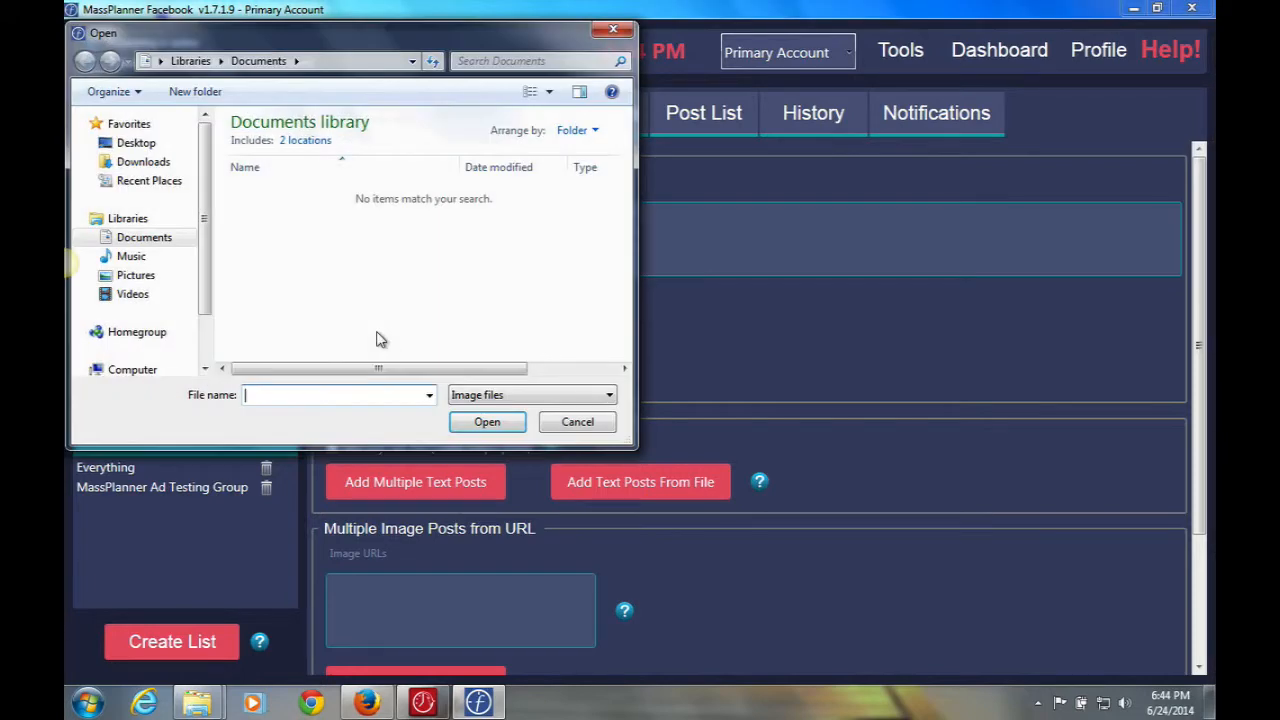
pyautogui.click(136, 143)
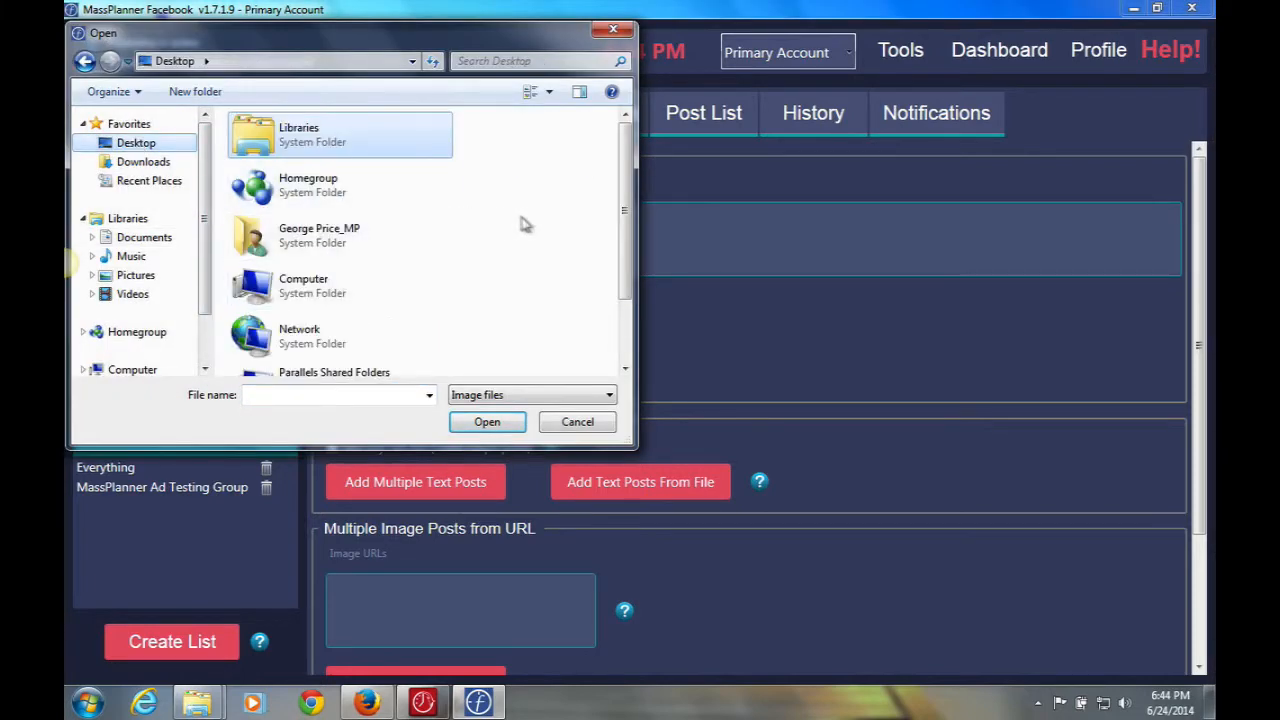
pyautogui.scroll(-1, 528, 223)
pyautogui.scroll(-2, 624, 210)
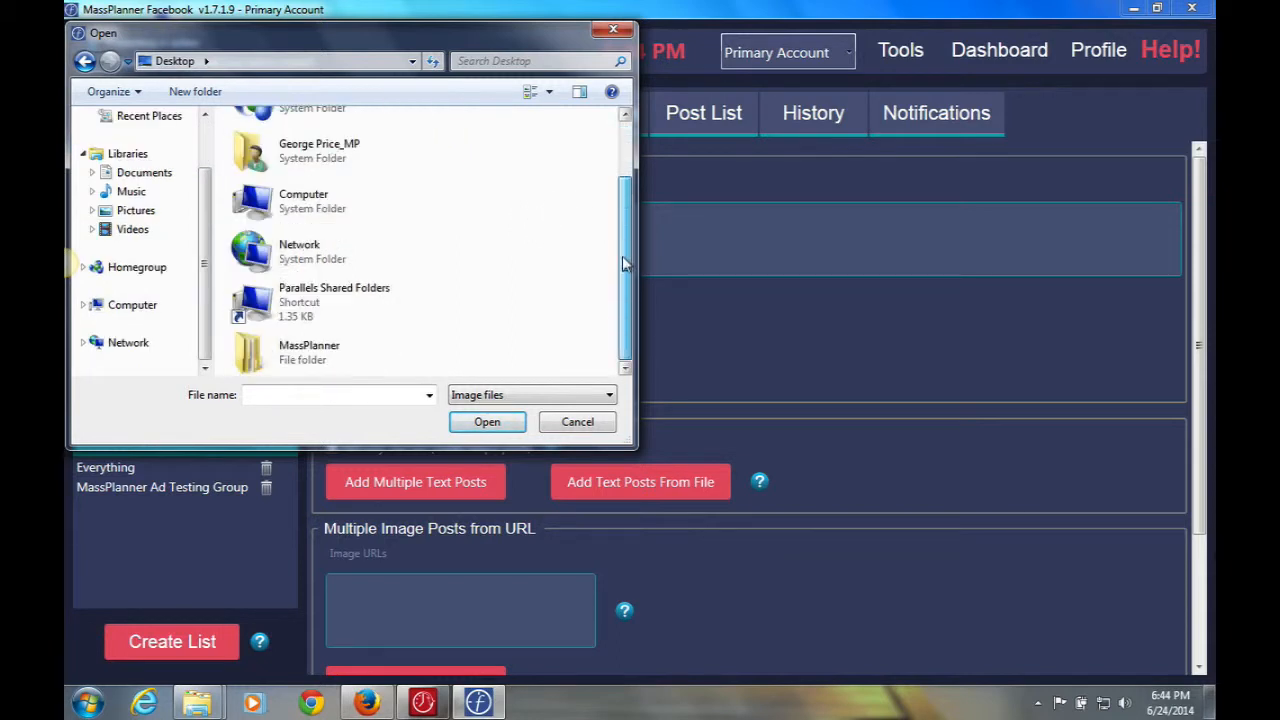
pyautogui.click(263, 347)
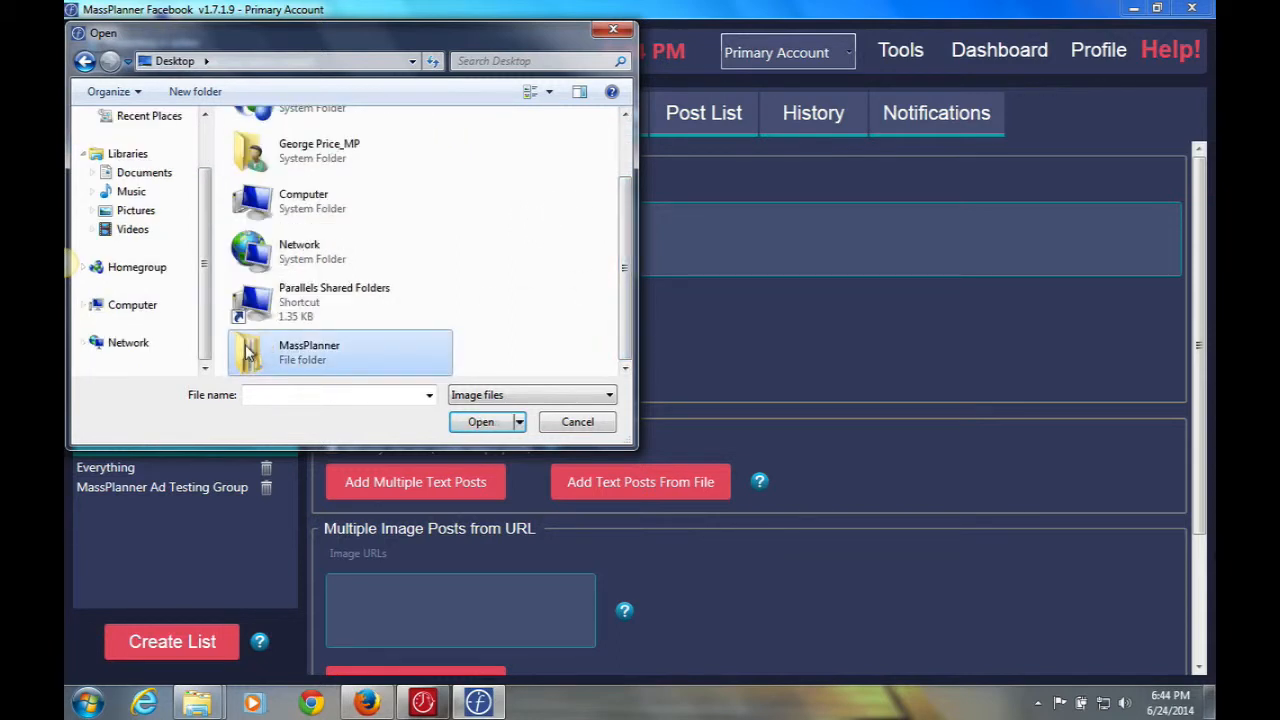
pyautogui.doubleClick(263, 347)
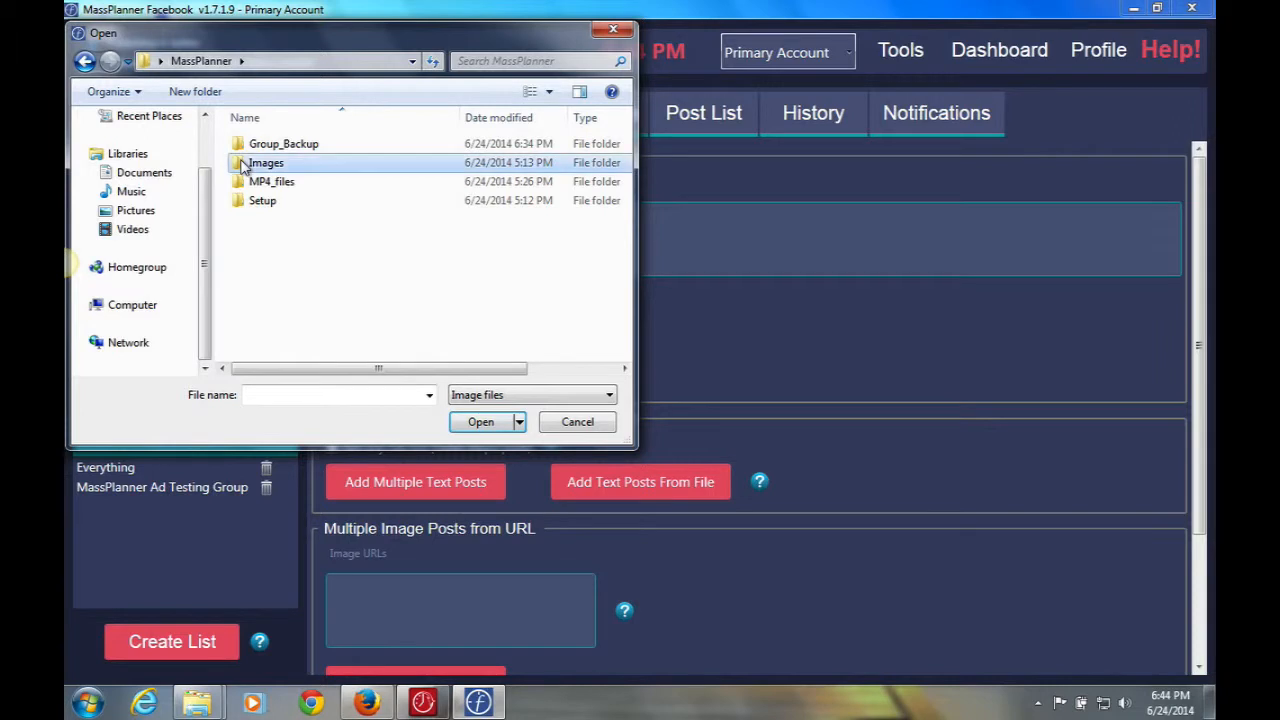
pyautogui.doubleClick(250, 163)
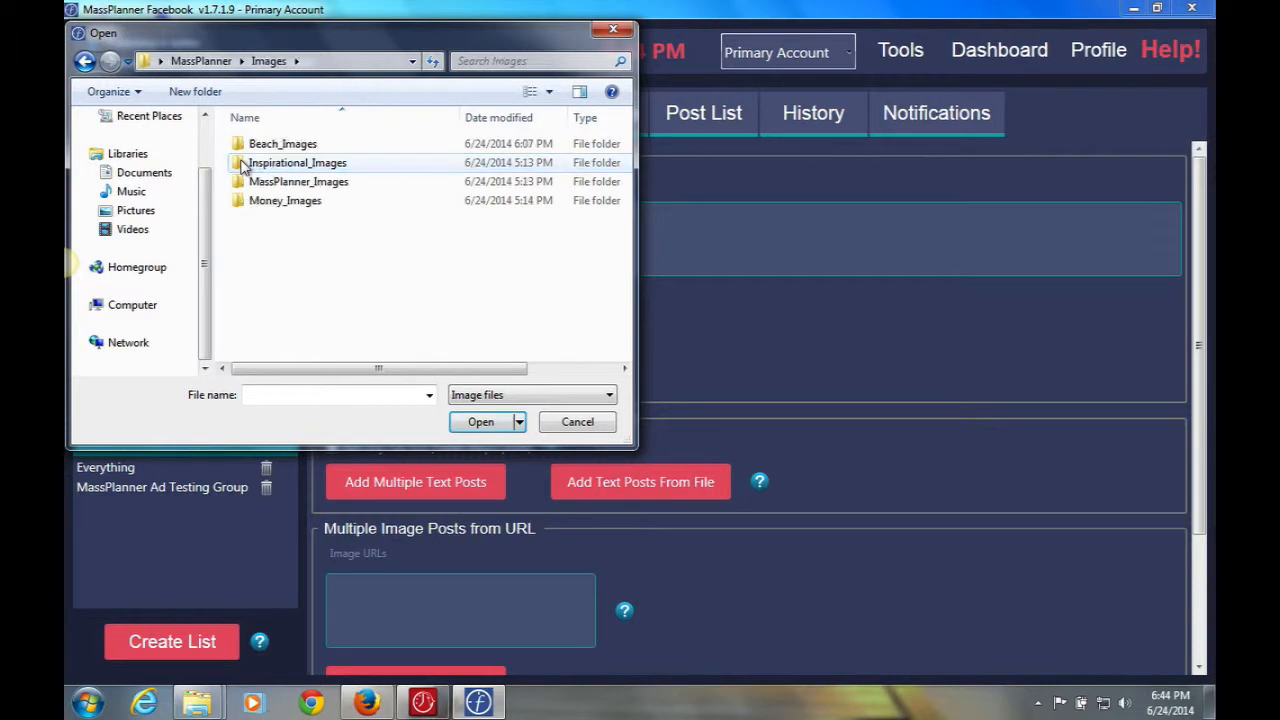
pyautogui.doubleClick(241, 205)
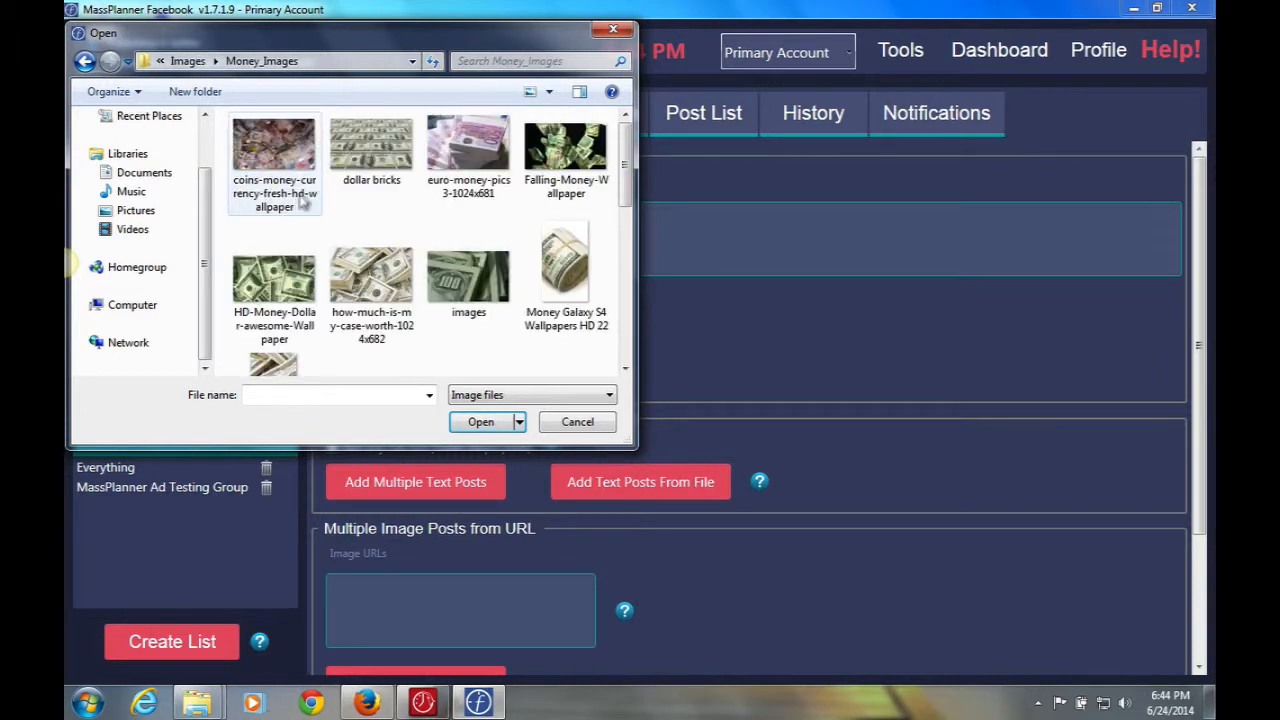
pyautogui.click(578, 285)
pyautogui.click(481, 422)
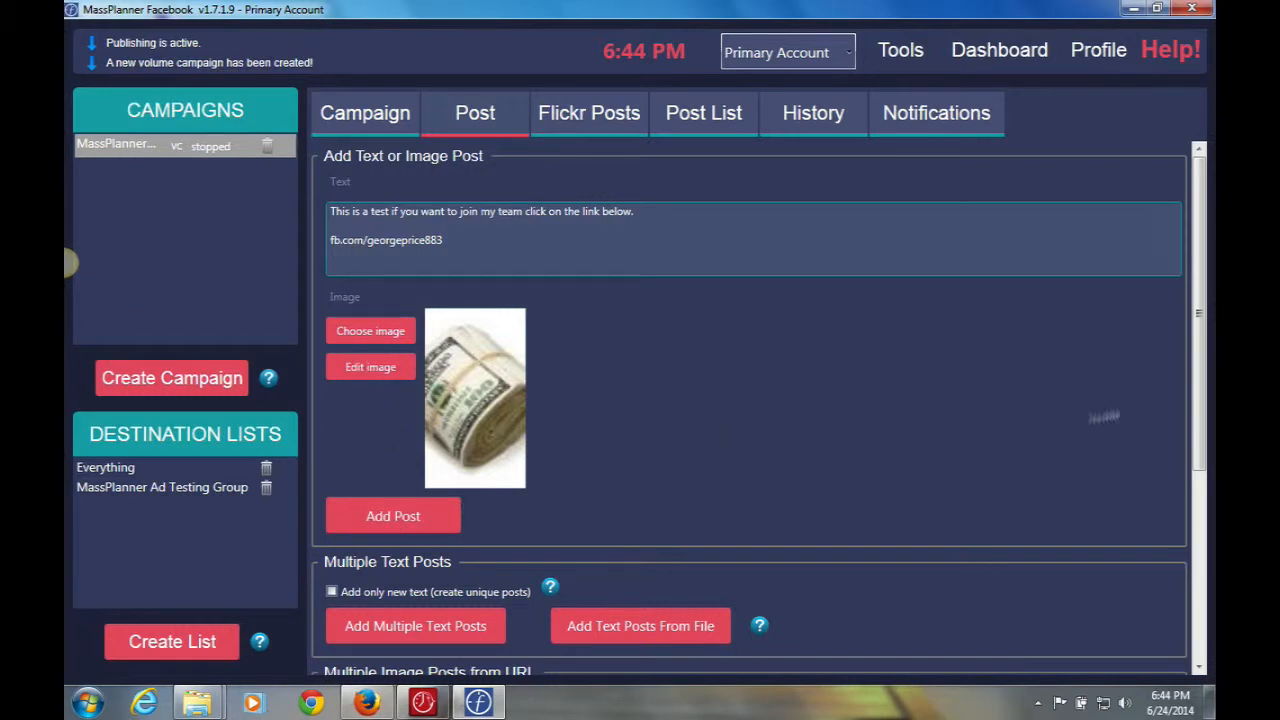
pyautogui.moveTo(1200, 258); pyautogui.dragTo(1192, 412)
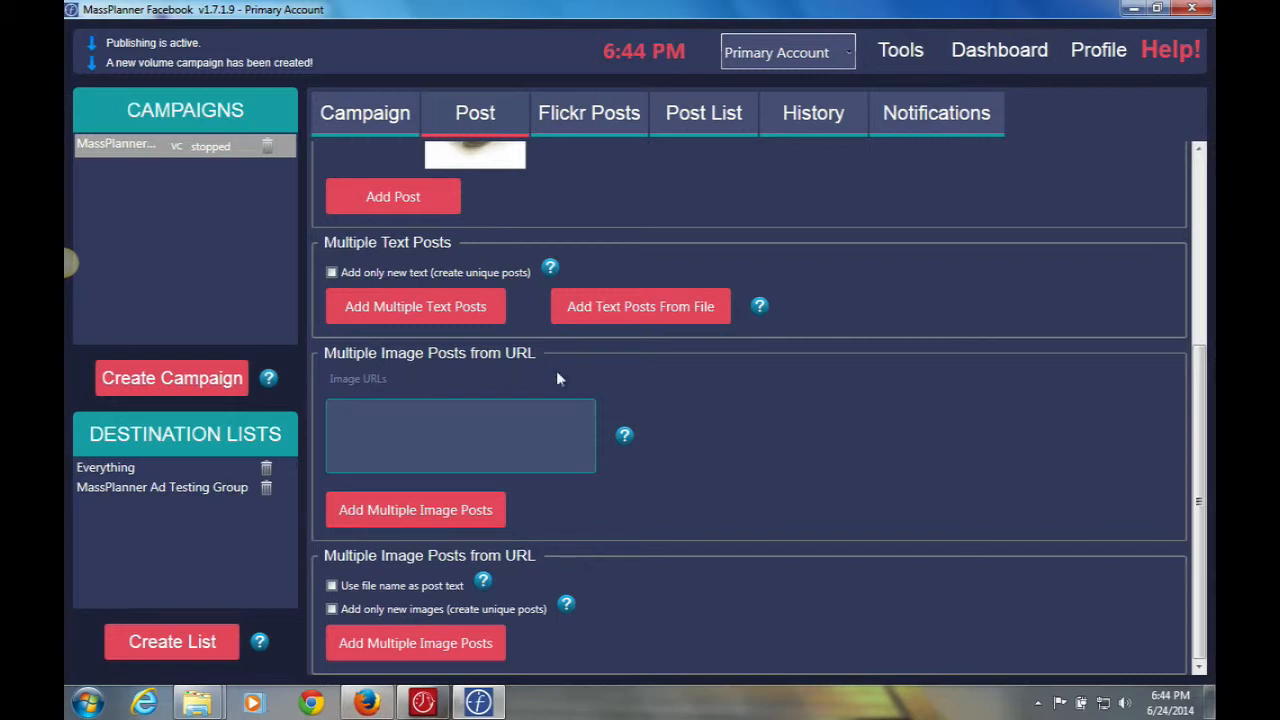
pyautogui.click(402, 310)
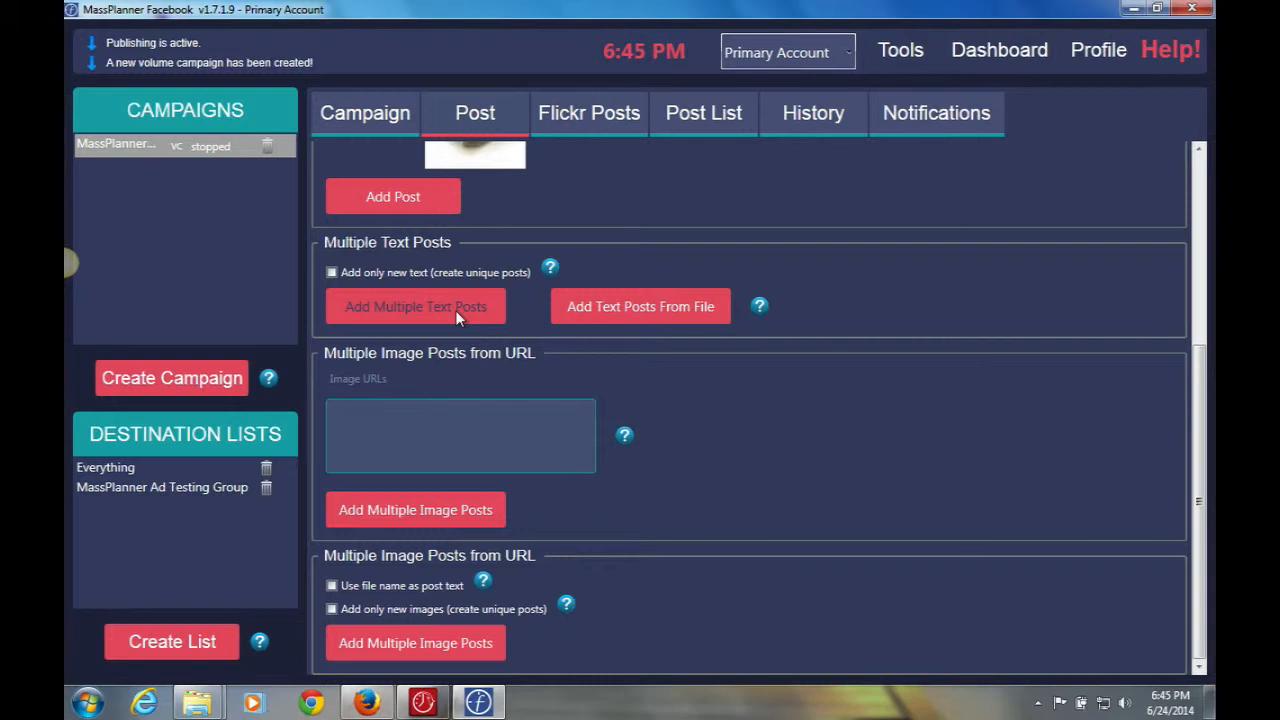
pyautogui.click(402, 306)
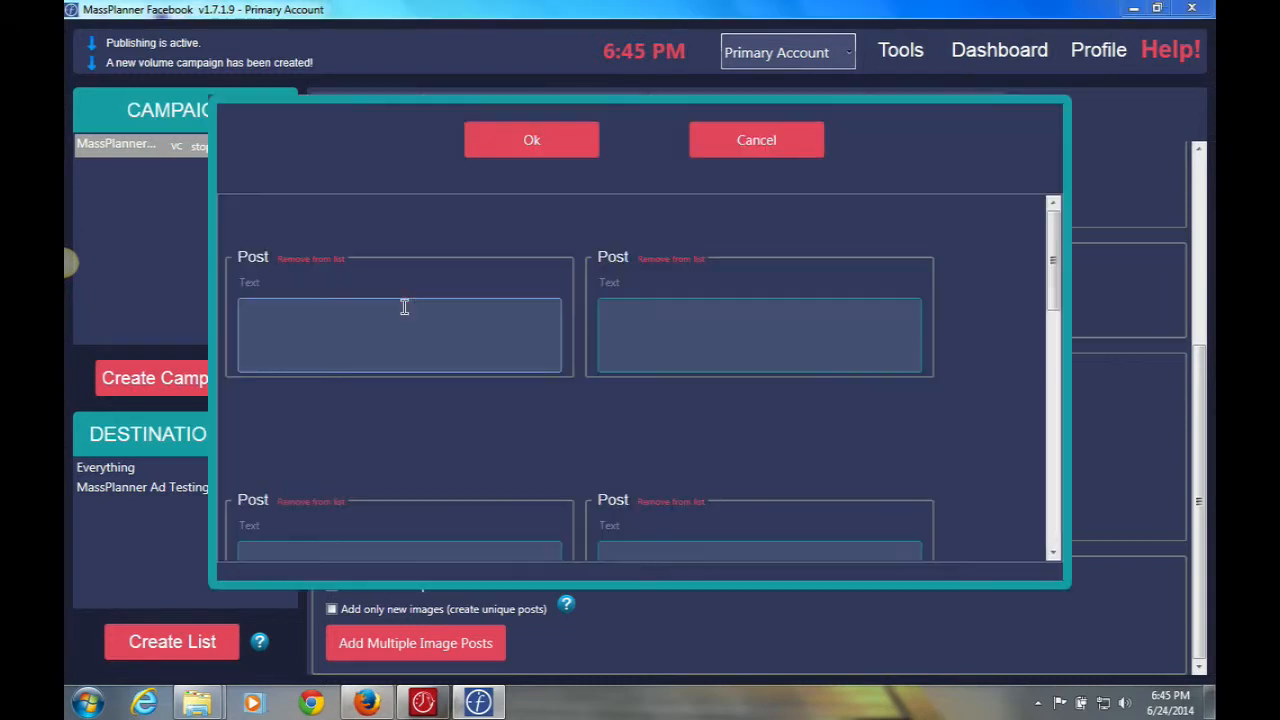
pyautogui.click(760, 140)
pyautogui.click(634, 309)
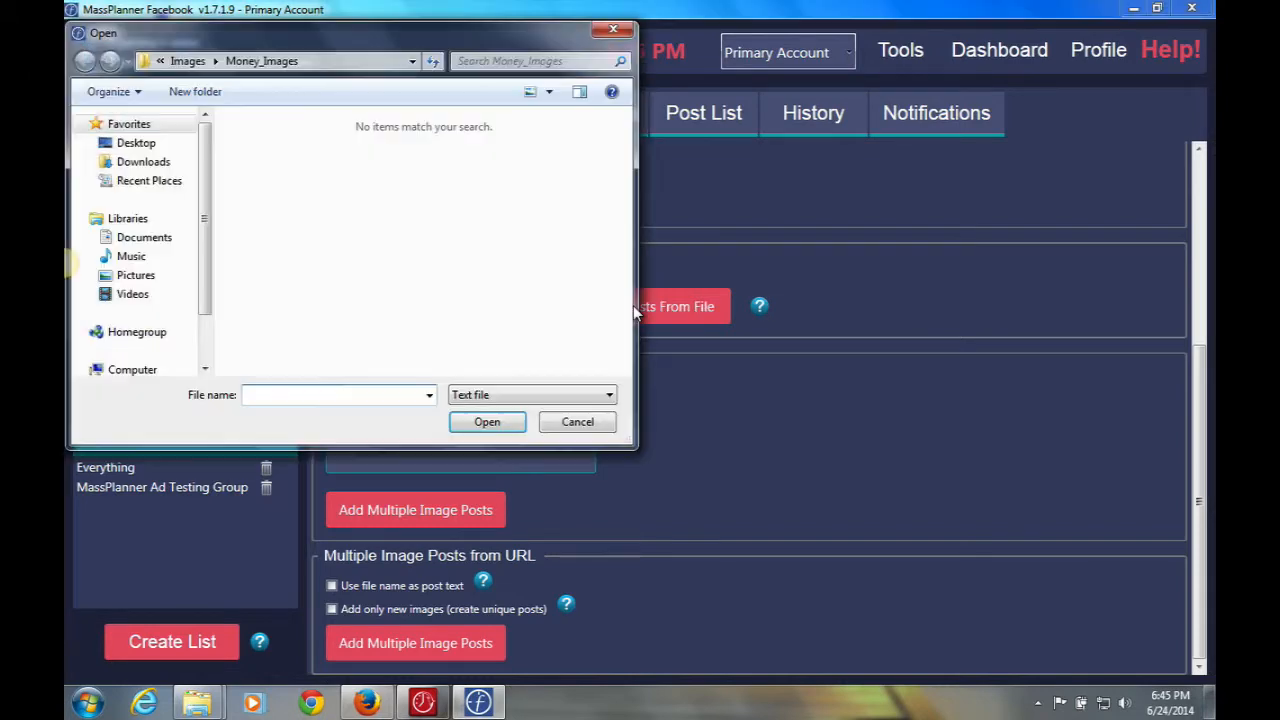
pyautogui.click(565, 421)
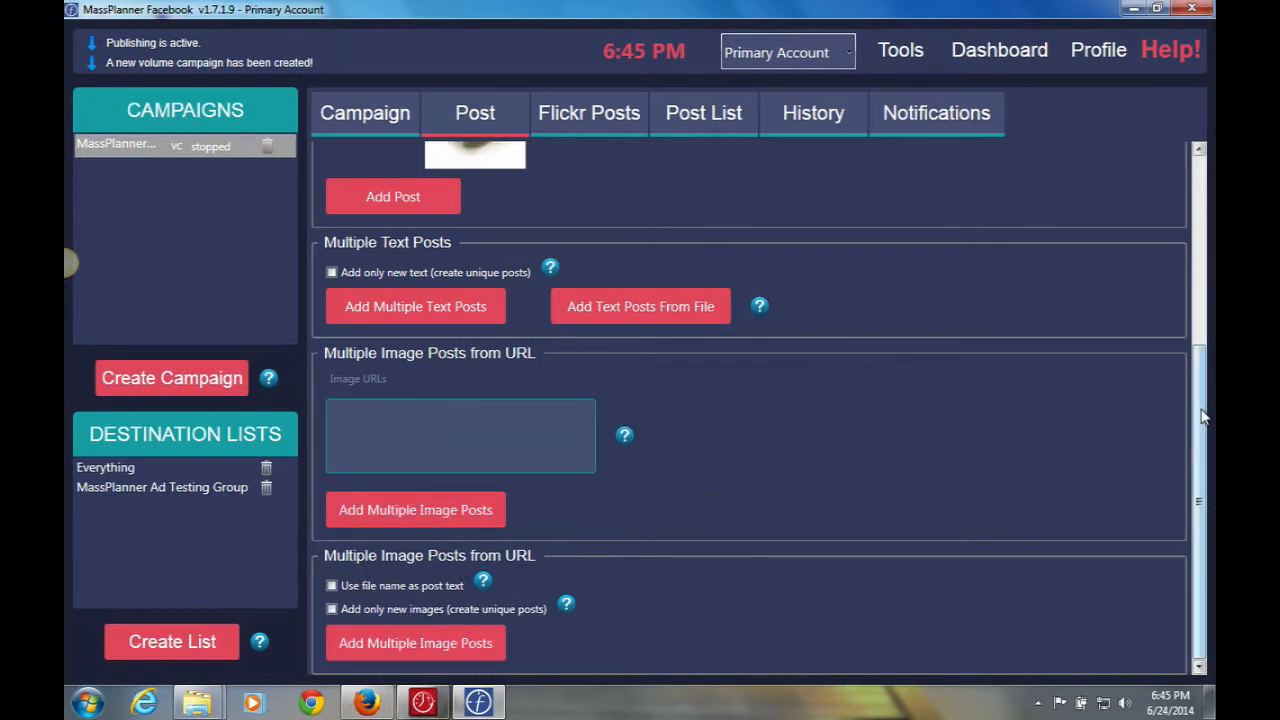
pyautogui.moveTo(1202, 410); pyautogui.dragTo(1198, 182)
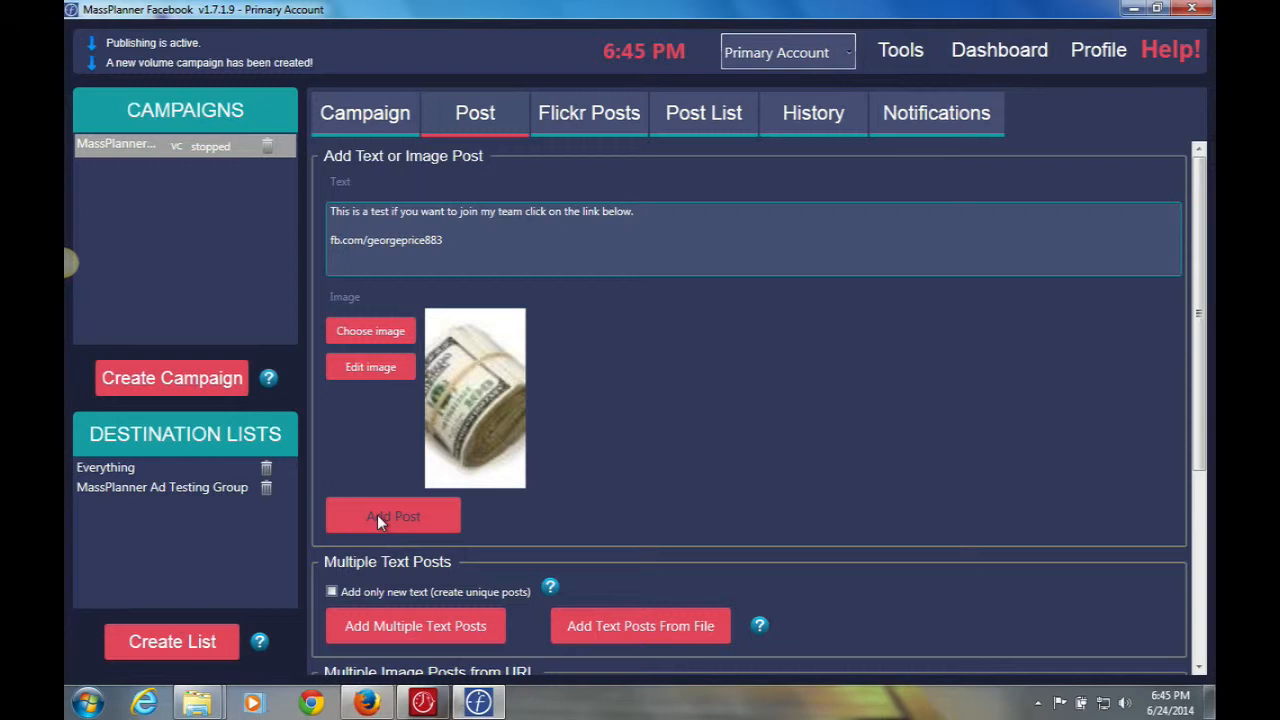
# Add the money-image post to the campaign and view the Flickr Posts section.
pyautogui.click(403, 516)
pyautogui.click(593, 115)
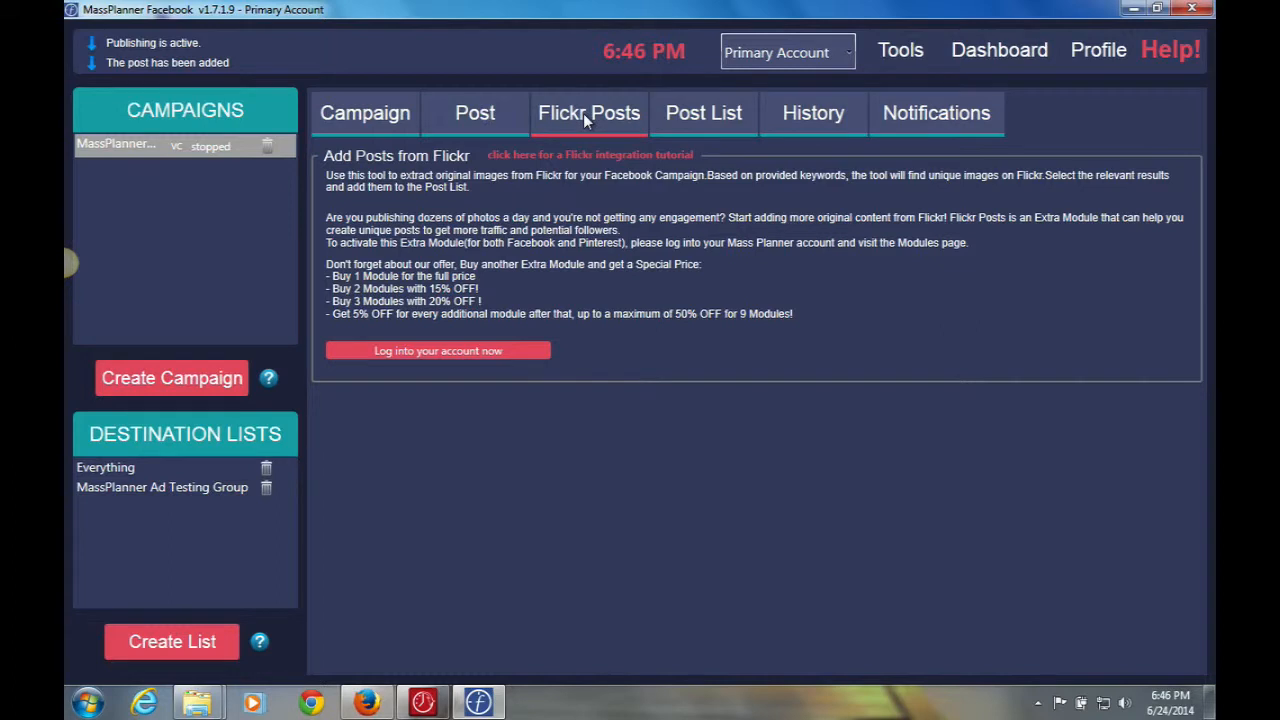
# Inspect post 1 and its money image in the Post List editor, closing without changes.
pyautogui.click(681, 119)
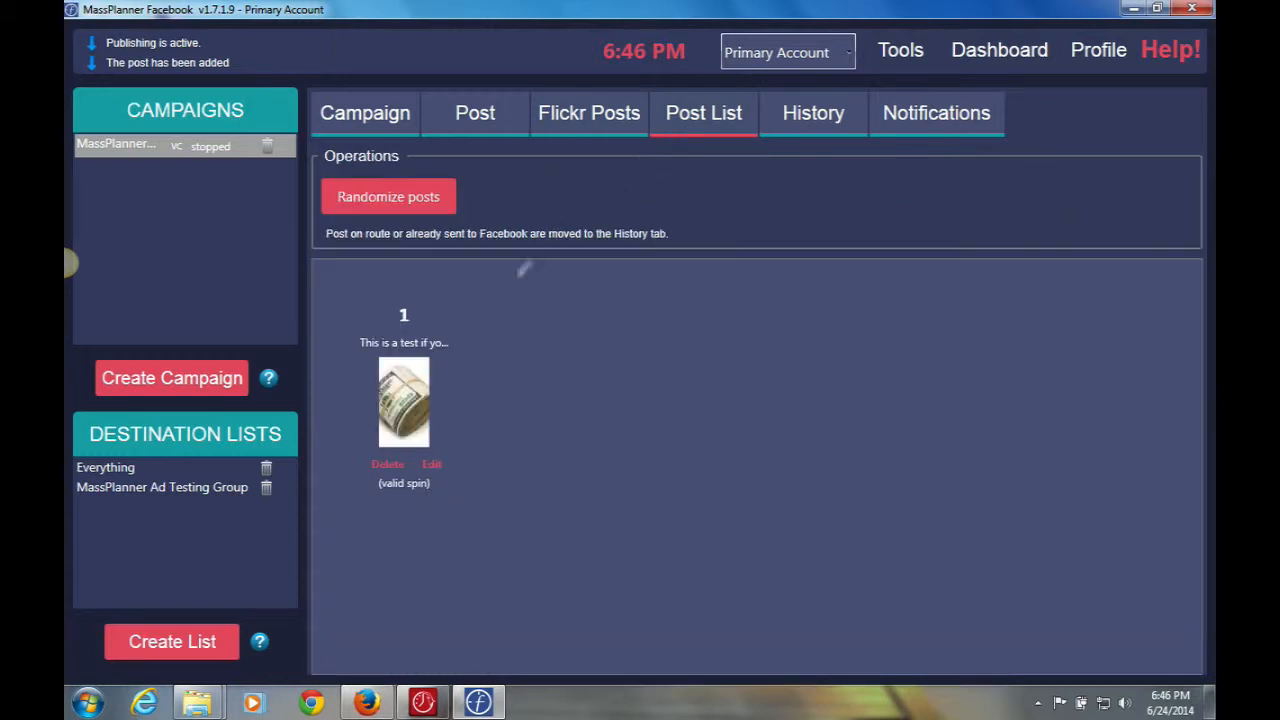
pyautogui.click(431, 465)
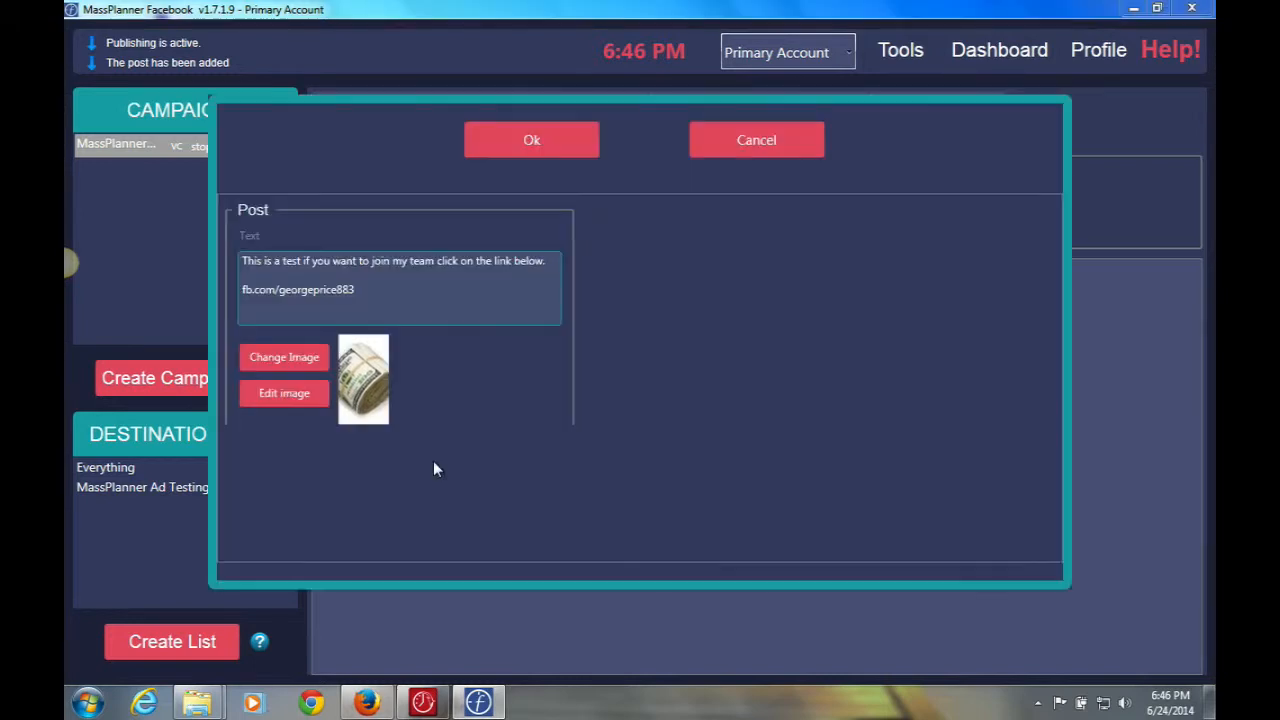
pyautogui.click(295, 395)
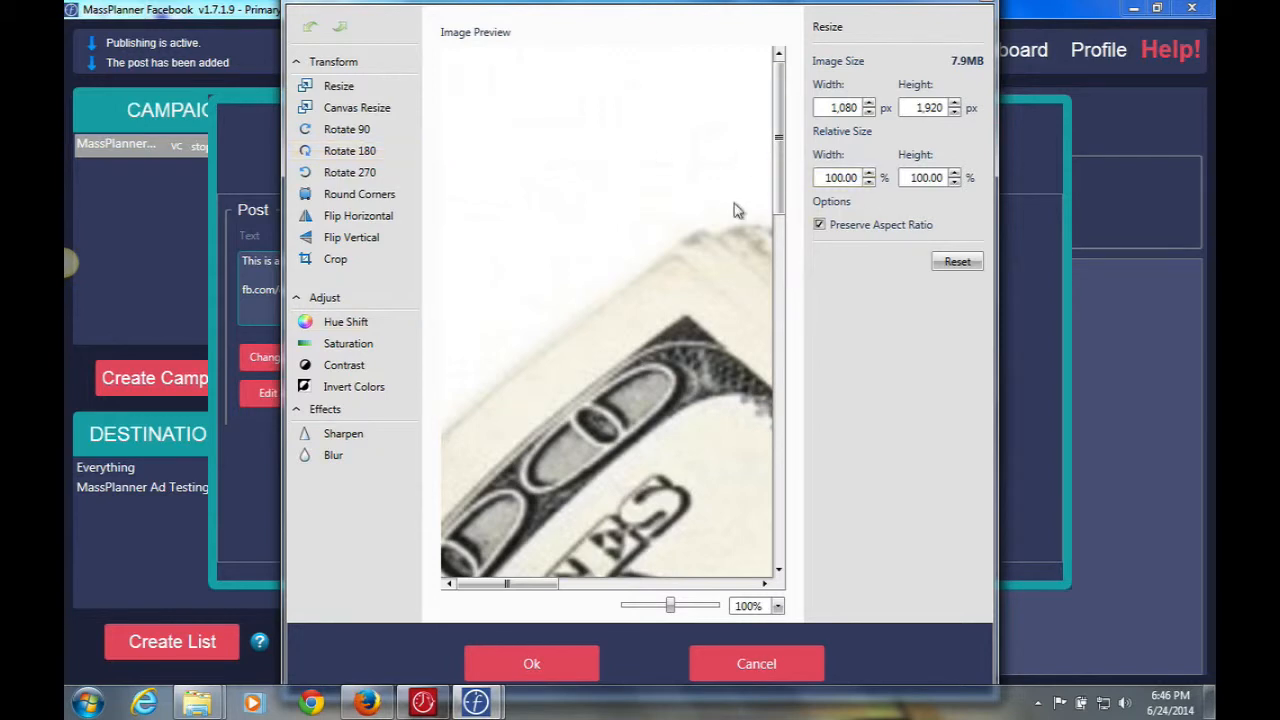
pyautogui.click(733, 663)
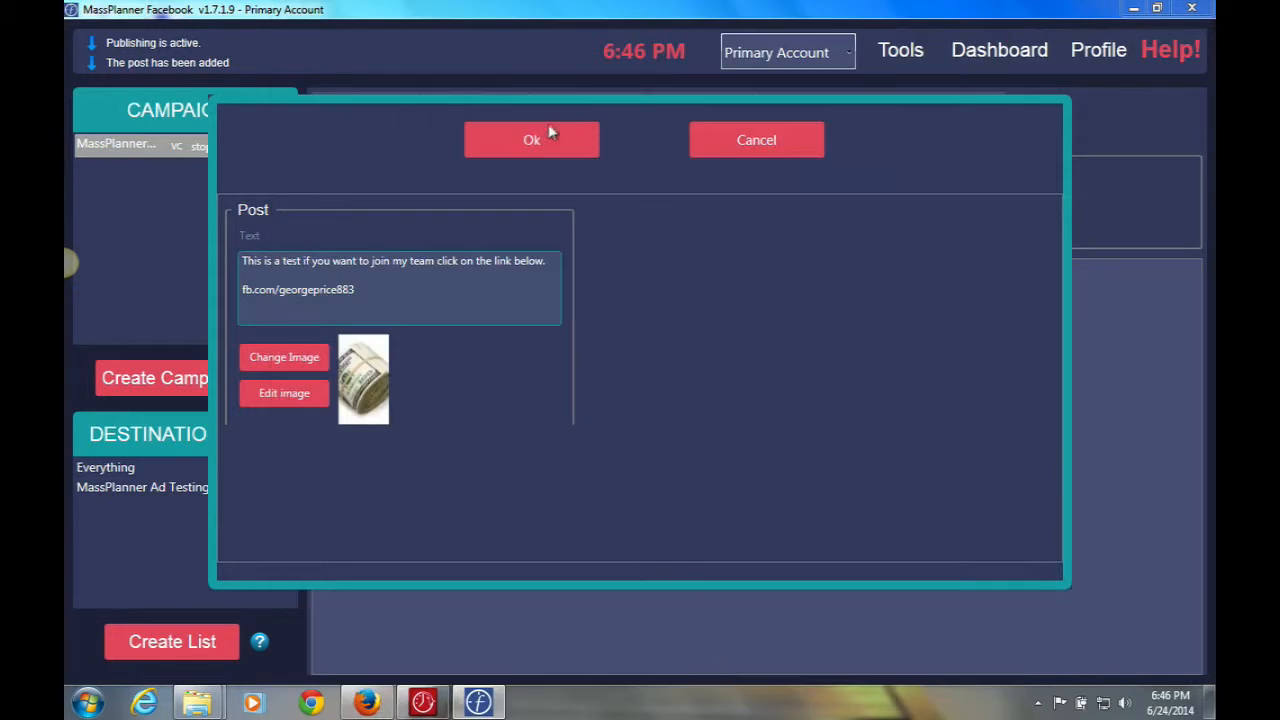
pyautogui.click(765, 141)
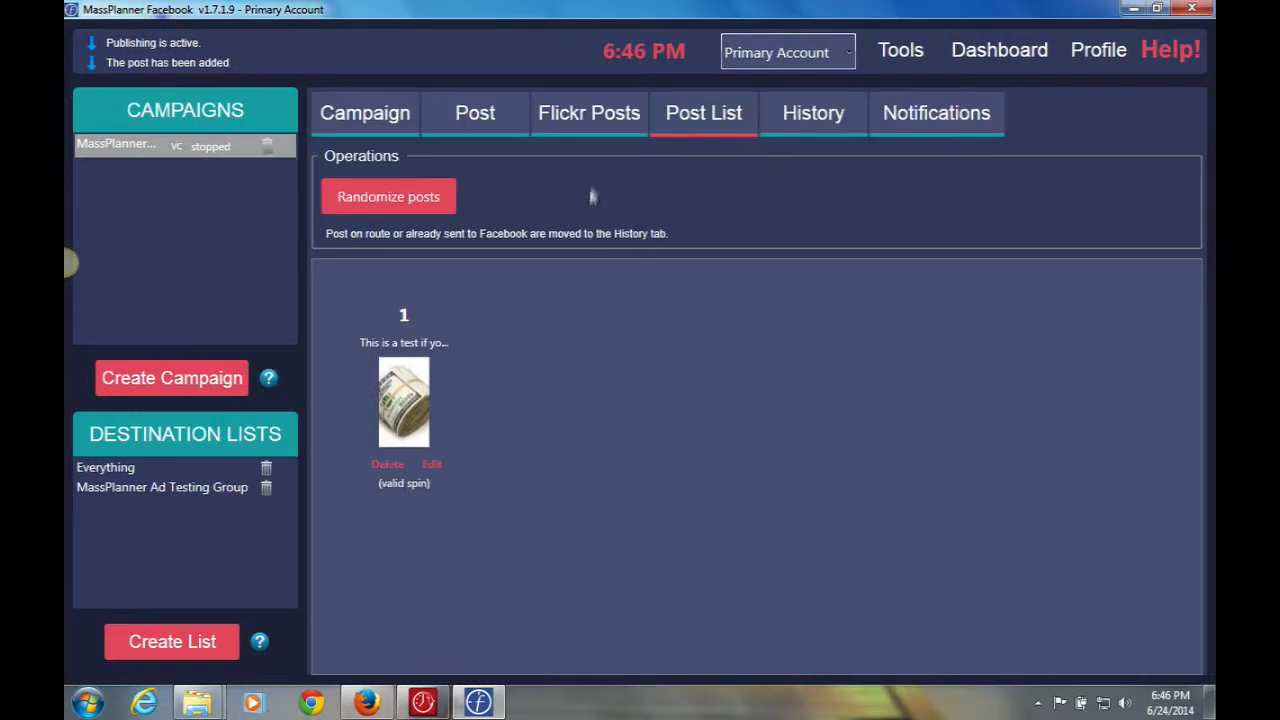
# Check the campaign's History, then its Notifications page with both thresholds at 5.
pyautogui.click(813, 117)
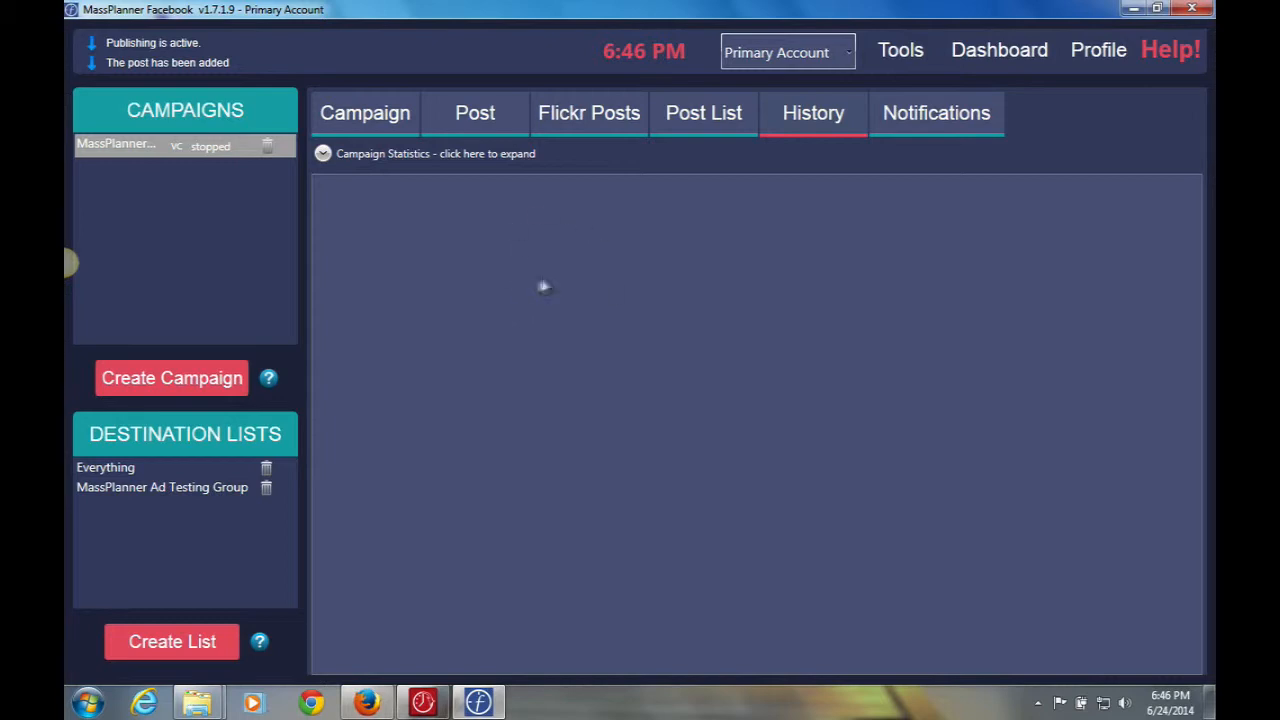
pyautogui.click(935, 116)
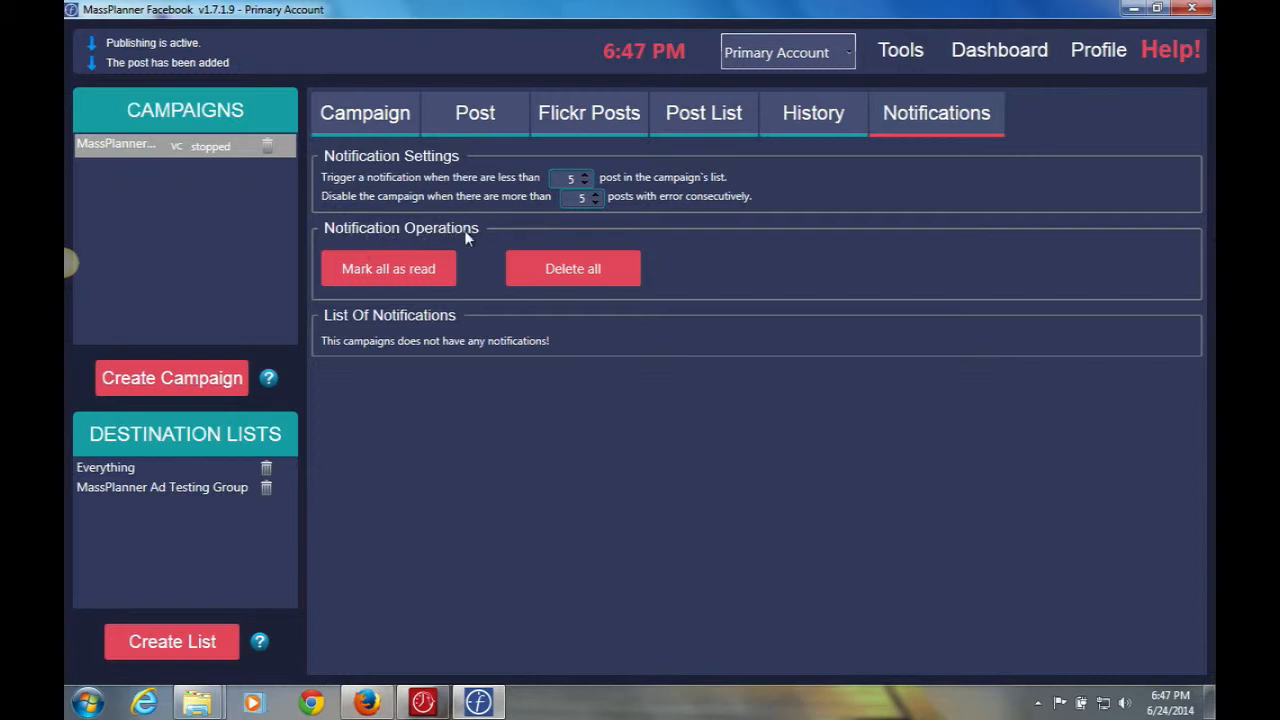
# Mark all empty notifications as read, delete them, and return to the campaign's History.
pyautogui.click(390, 262)
pyautogui.click(567, 276)
pyautogui.click(789, 116)
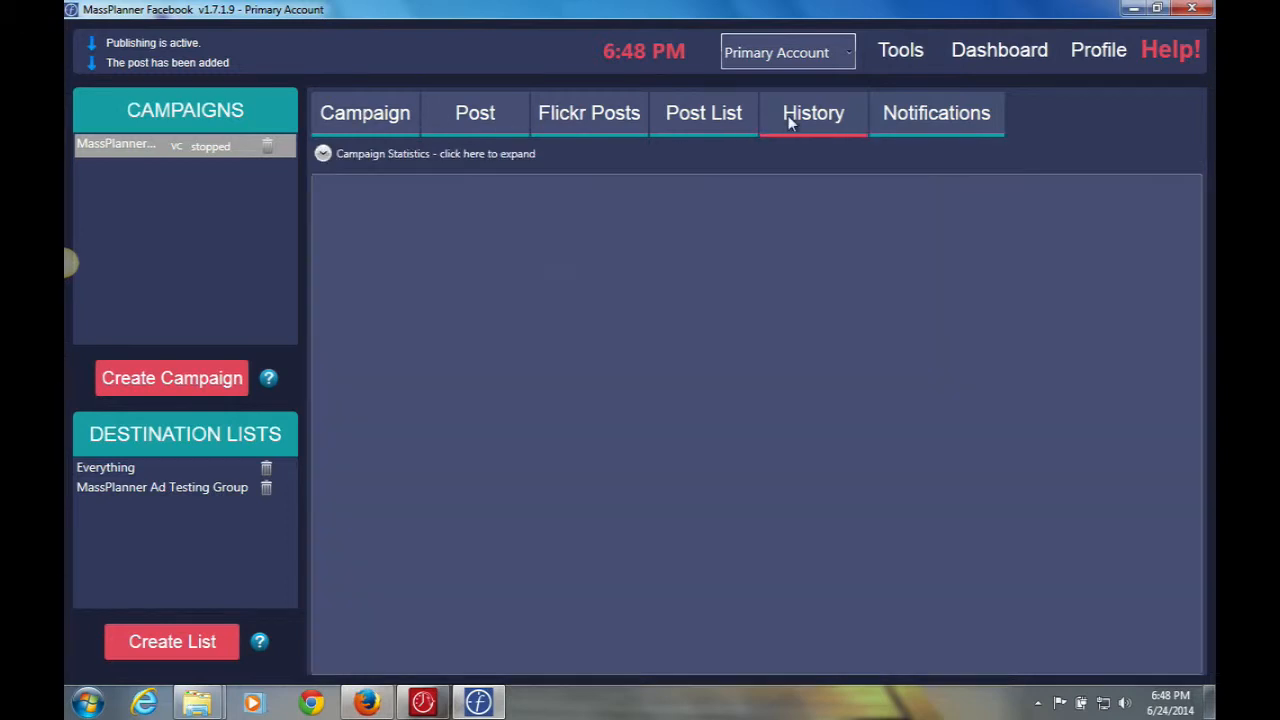
# Expand and collapse the Campaign Statistics chart, then return to the campaign's settings.
pyautogui.click(323, 155)
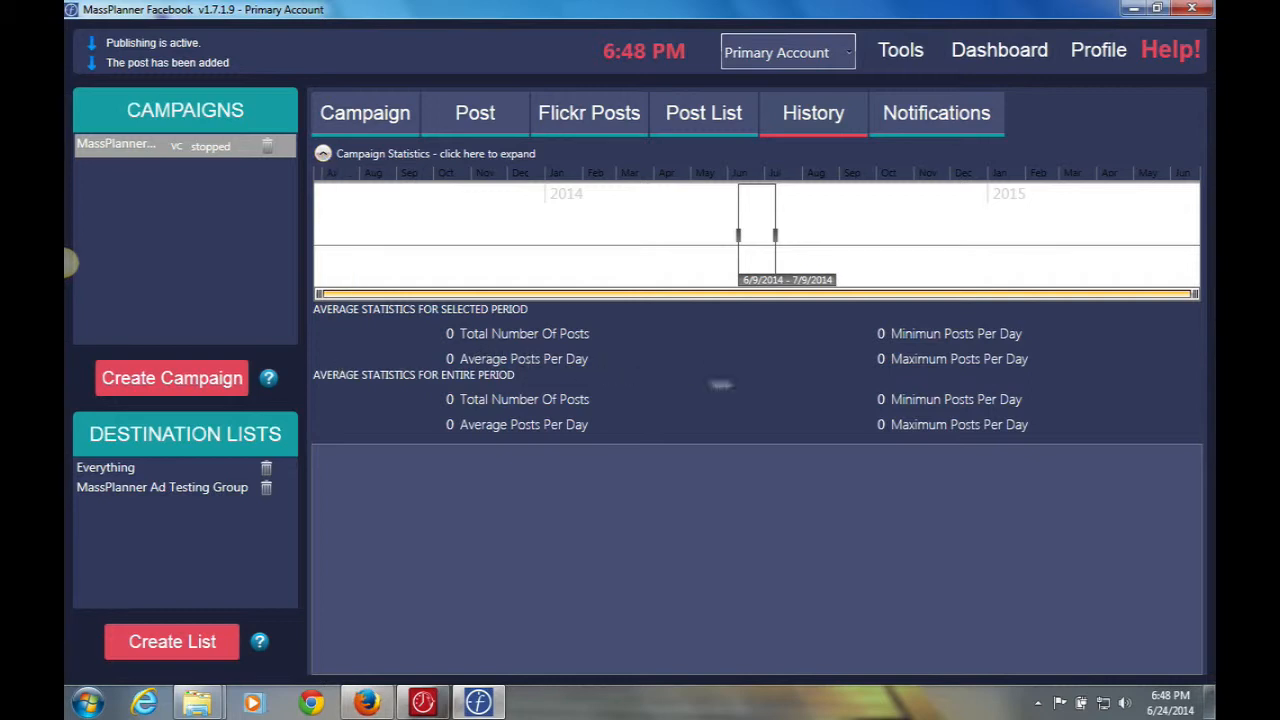
pyautogui.click(323, 154)
pyautogui.click(343, 115)
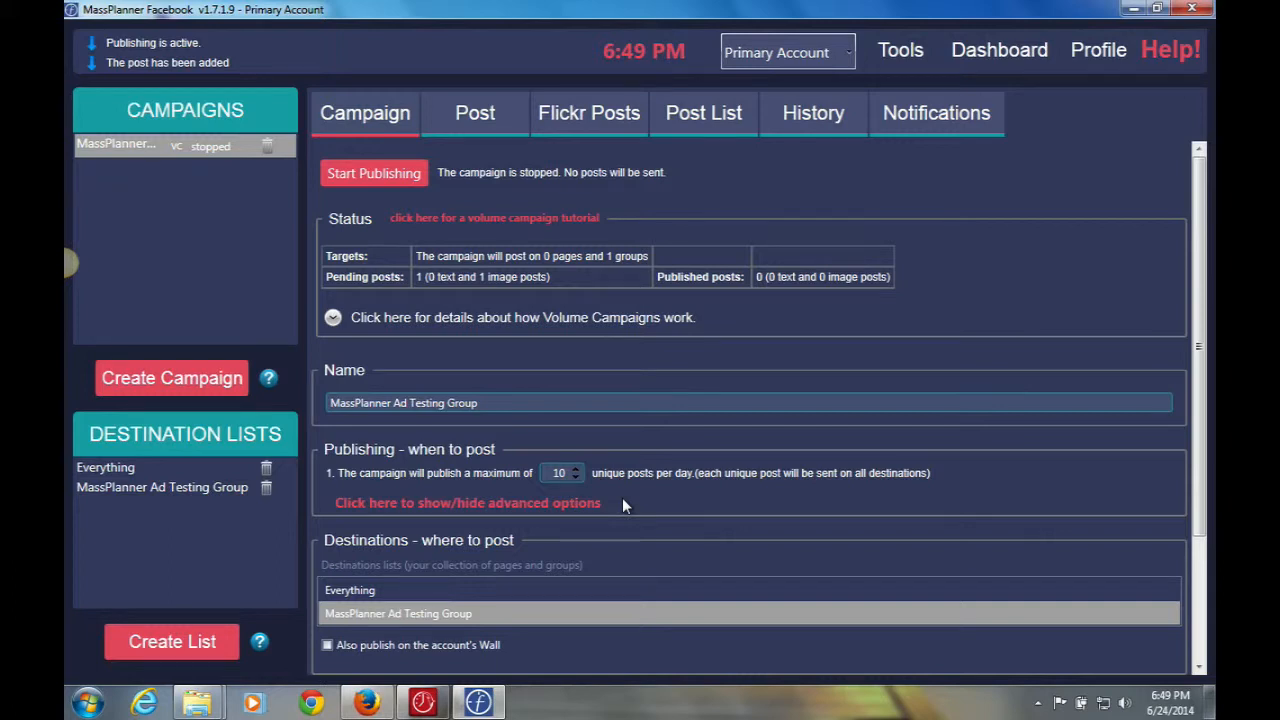
pyautogui.click(548, 505)
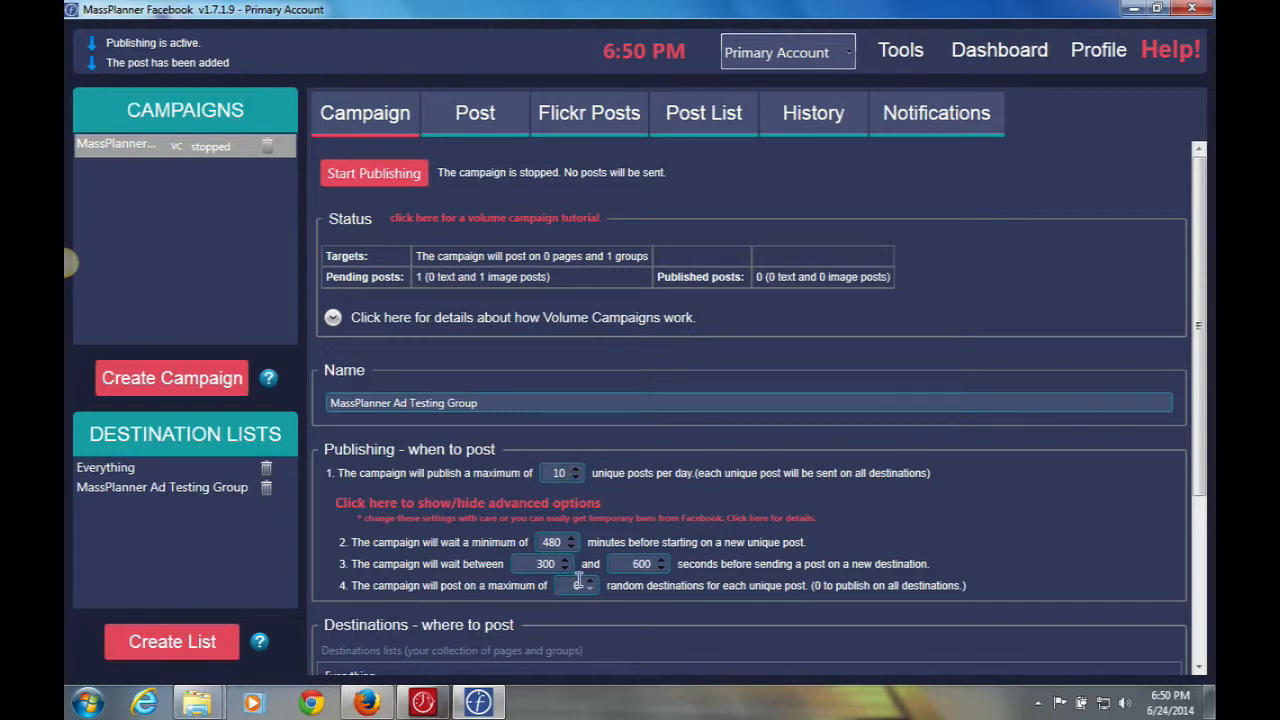
pyautogui.click(551, 505)
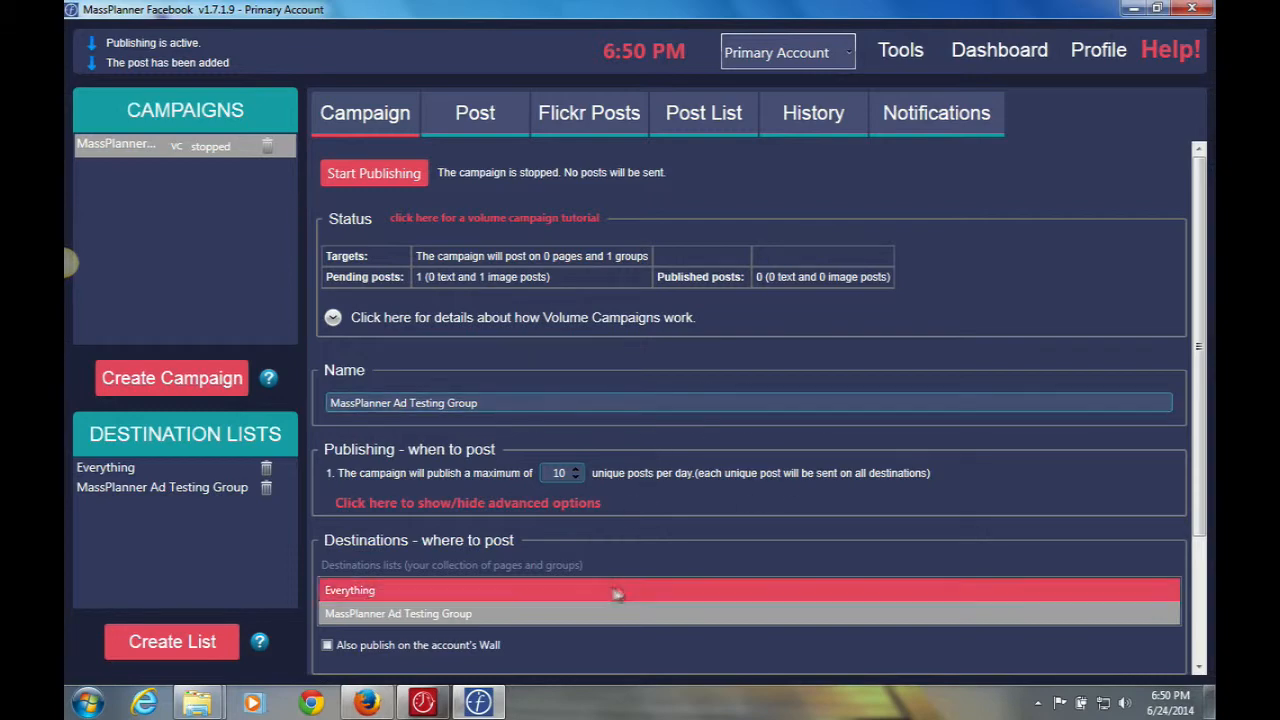
pyautogui.moveTo(1203, 225); pyautogui.dragTo(1198, 173)
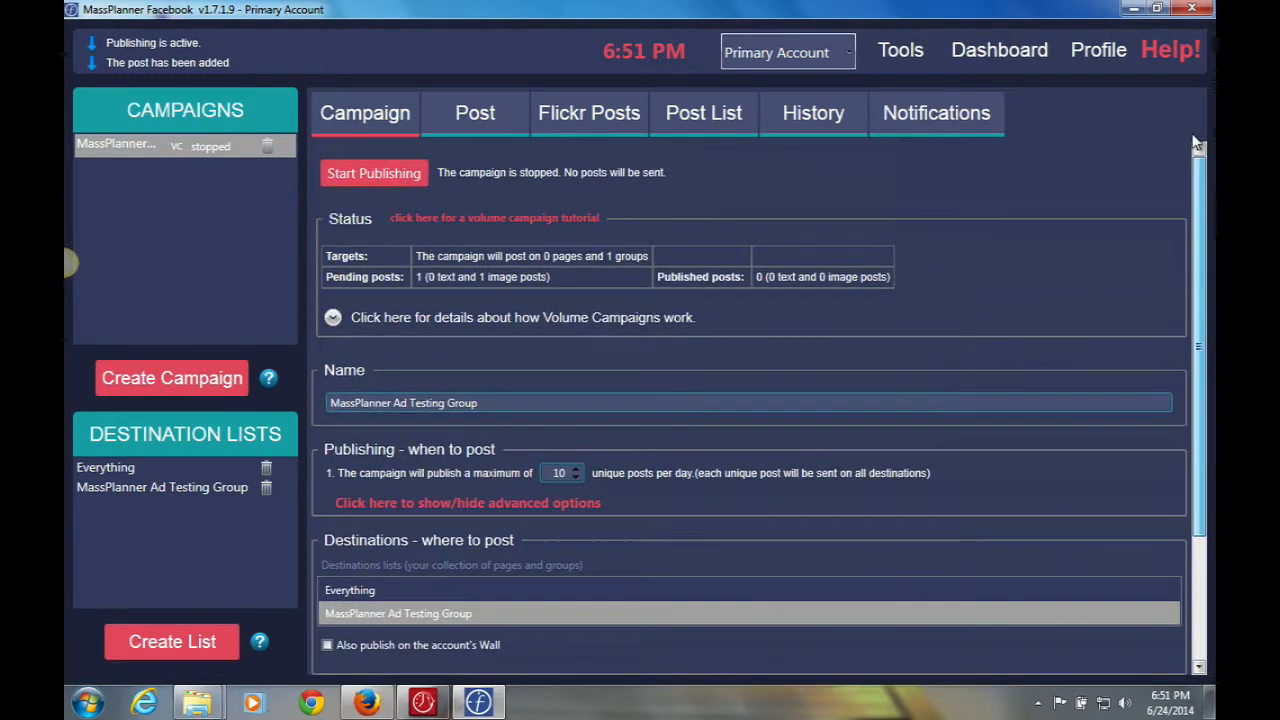
# Start publishing the campaign and check the money-image post's publishing status in History.
pyautogui.click(368, 171)
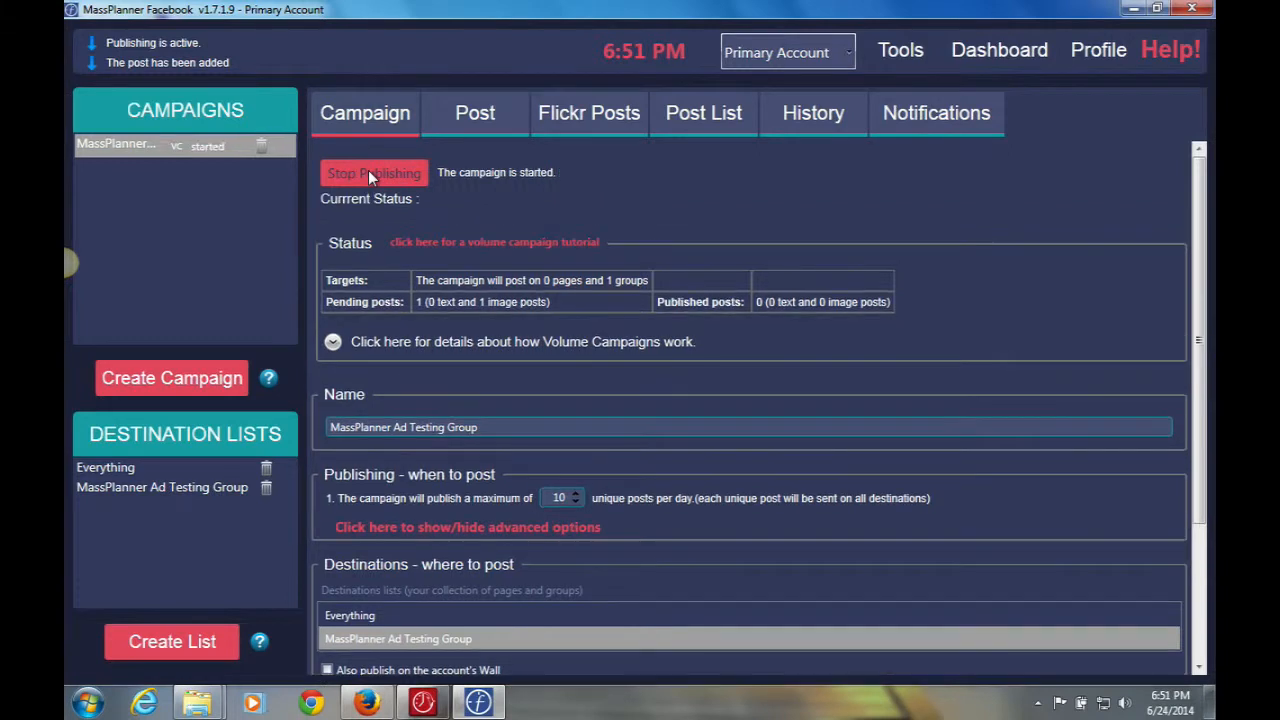
pyautogui.click(794, 113)
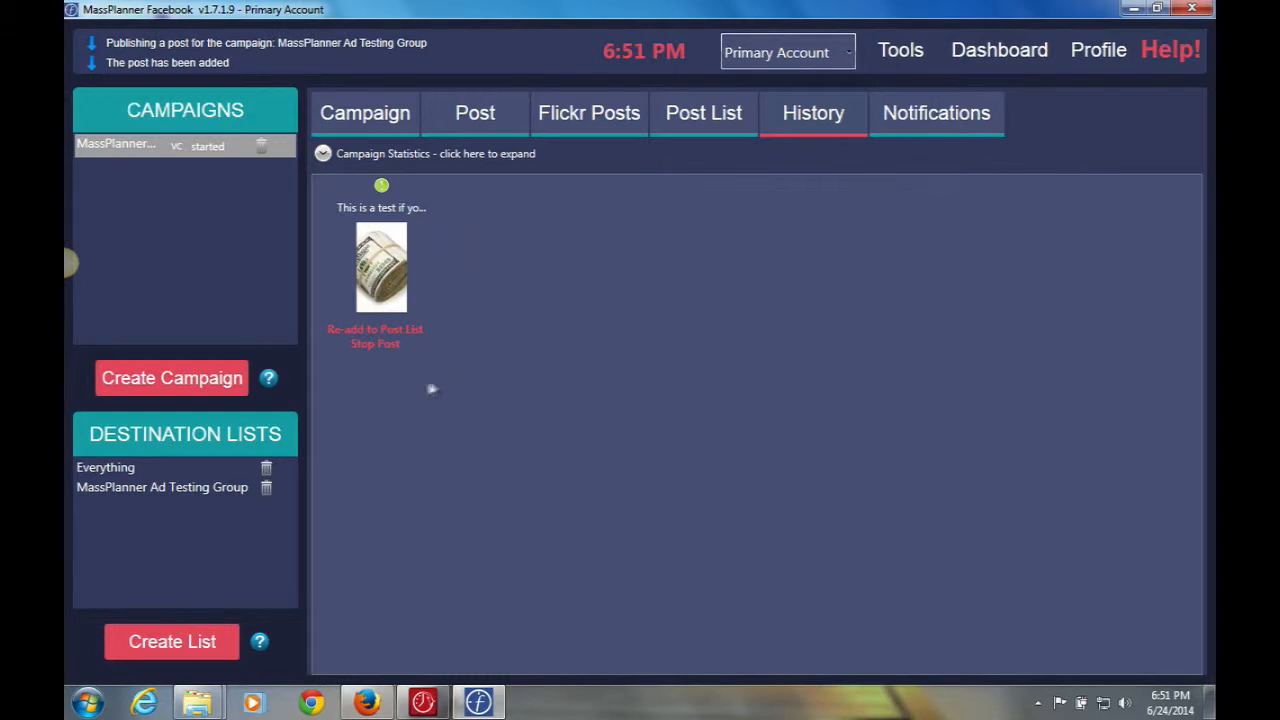
pyautogui.moveTo(336, 331)
pyautogui.moveTo(381, 190)
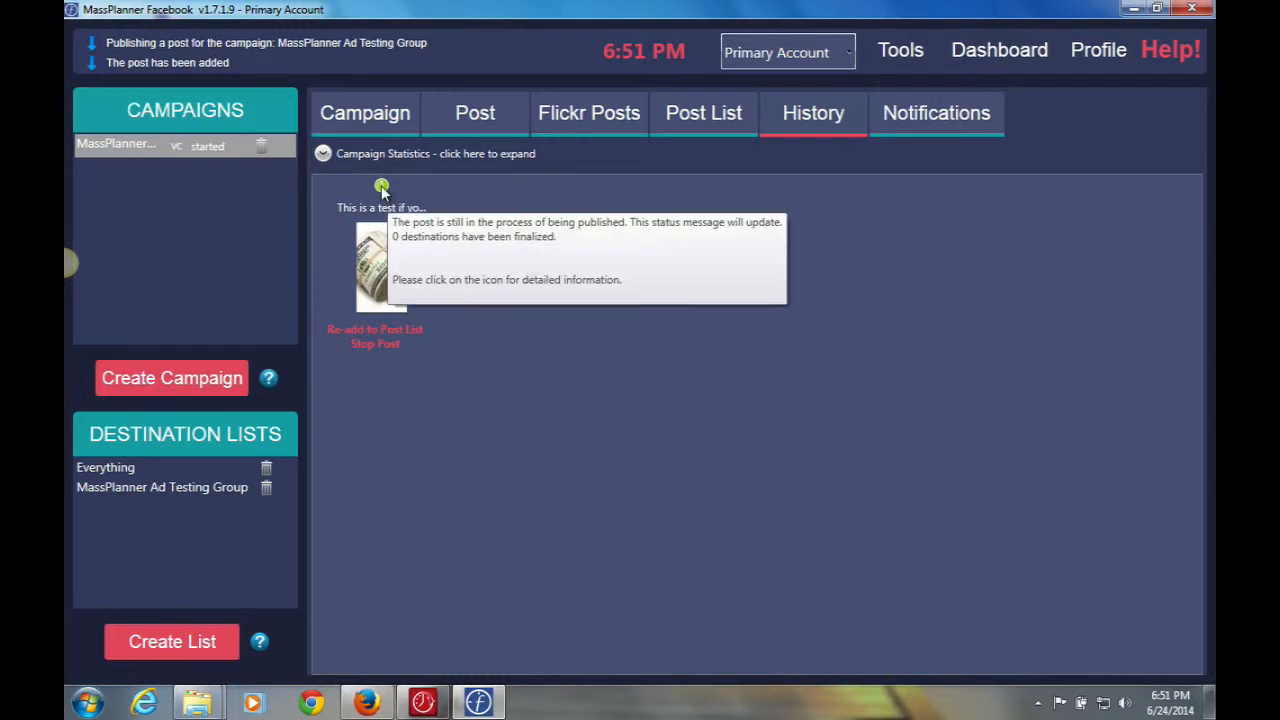
pyautogui.click(382, 188)
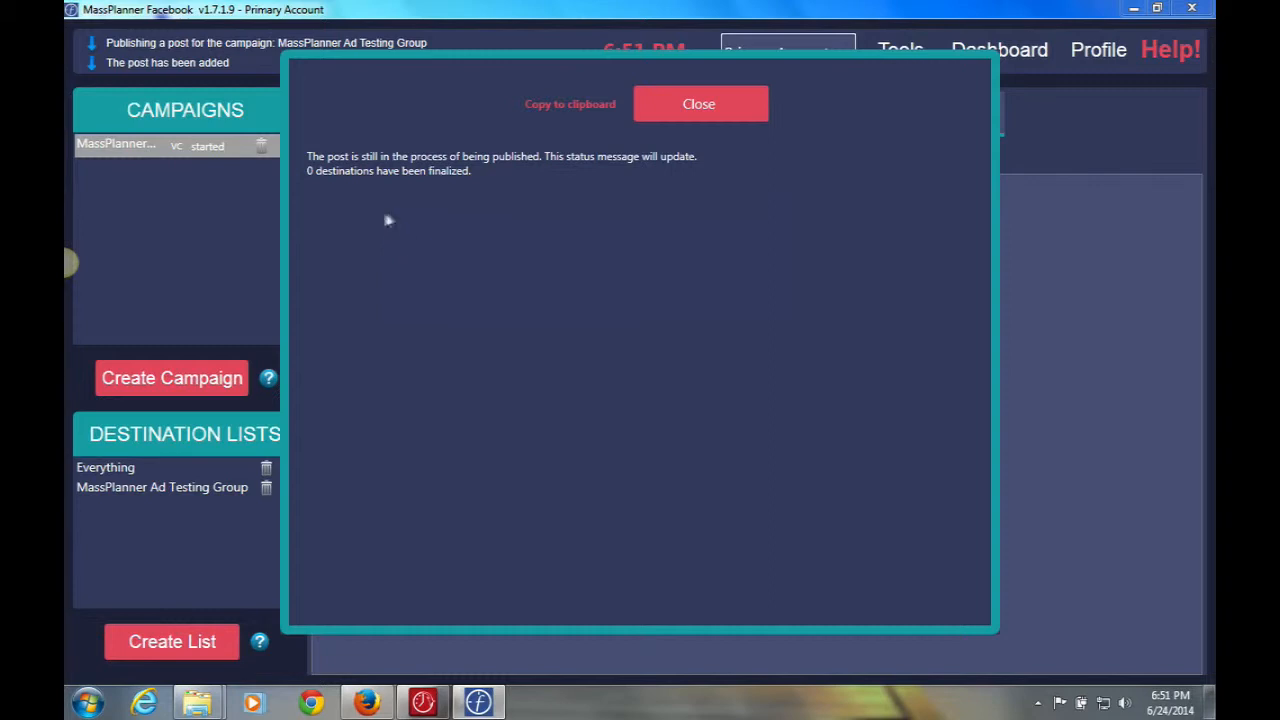
pyautogui.click(696, 99)
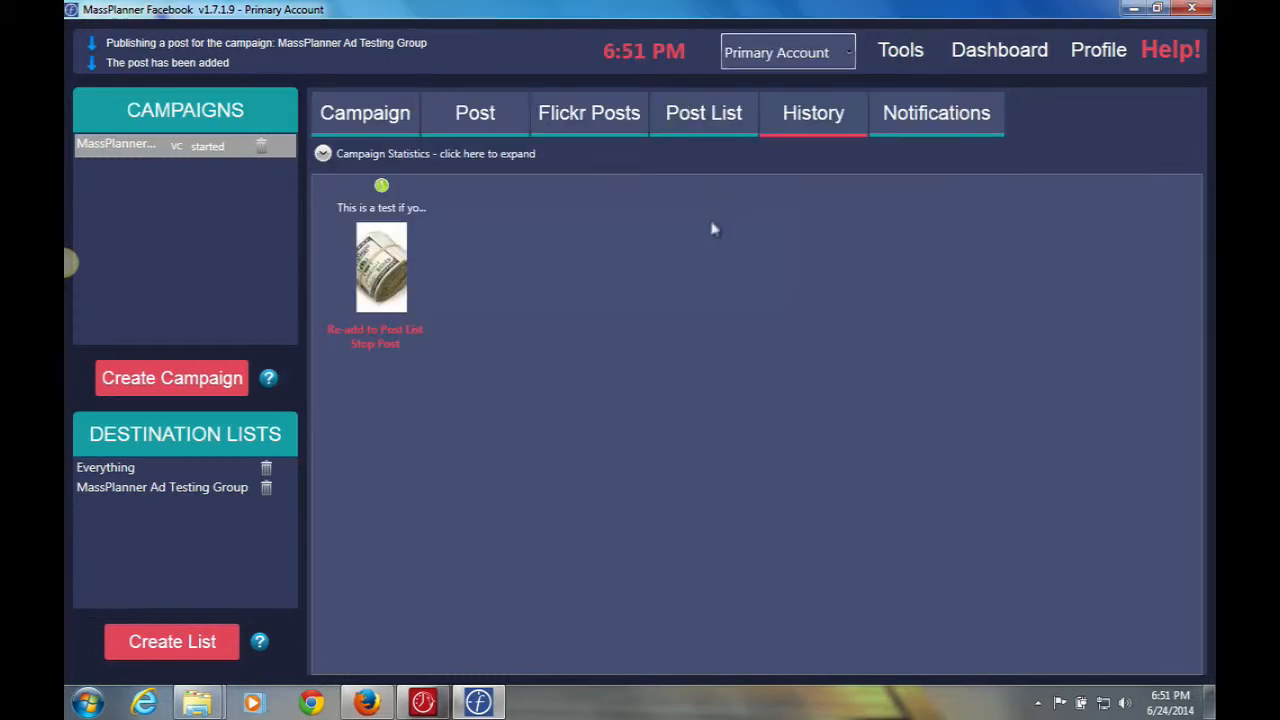
# Review the Post List, Notifications and History, confirming the money-image post reached its group.
pyautogui.click(358, 118)
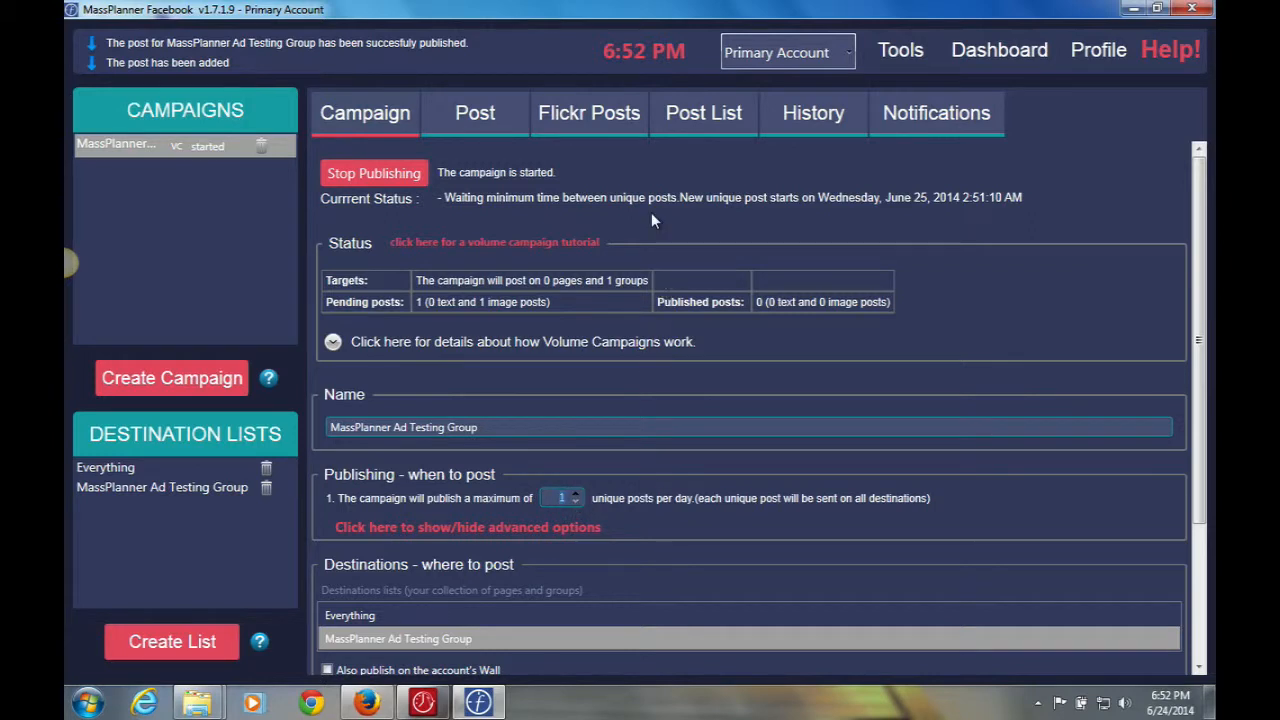
pyautogui.click(704, 121)
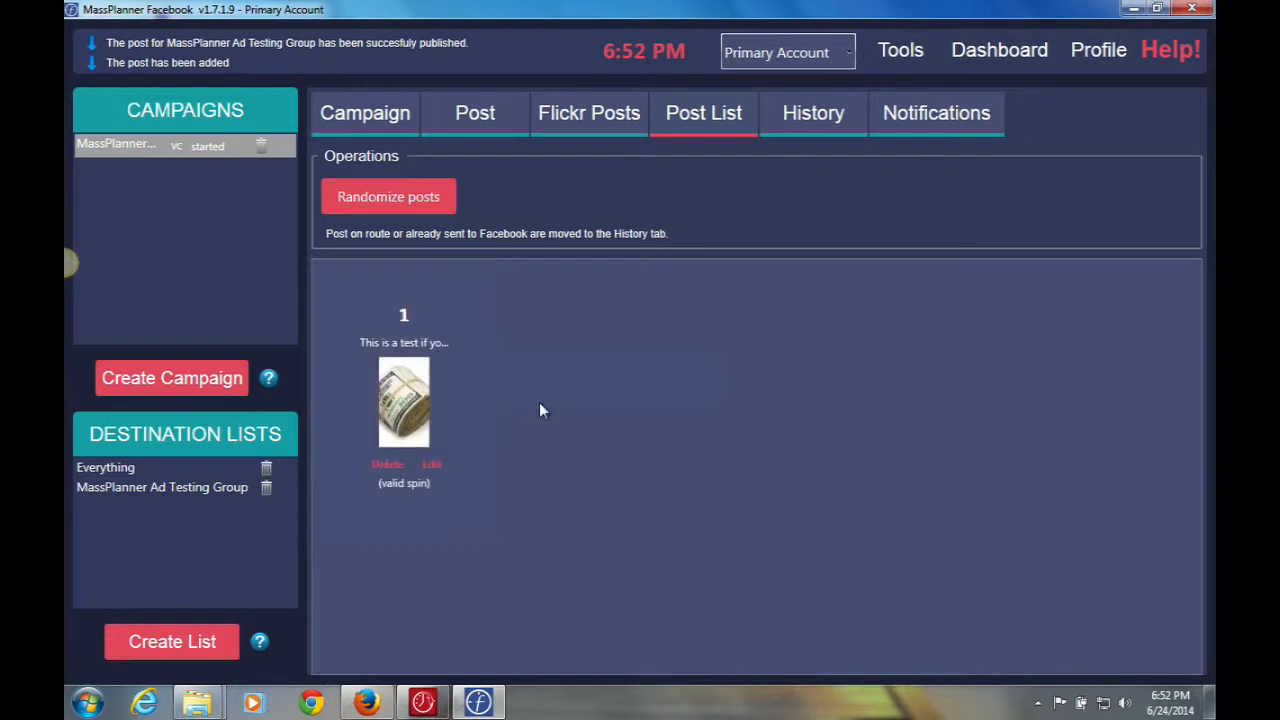
pyautogui.click(913, 113)
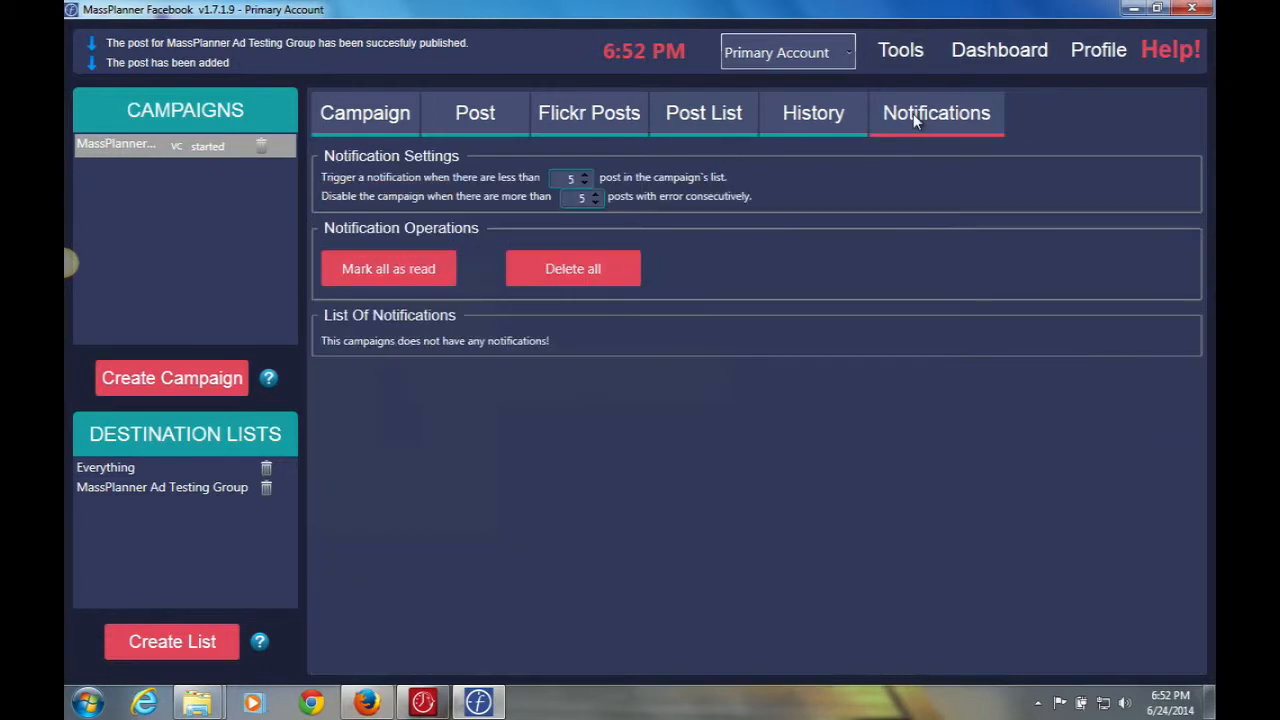
pyautogui.click(820, 115)
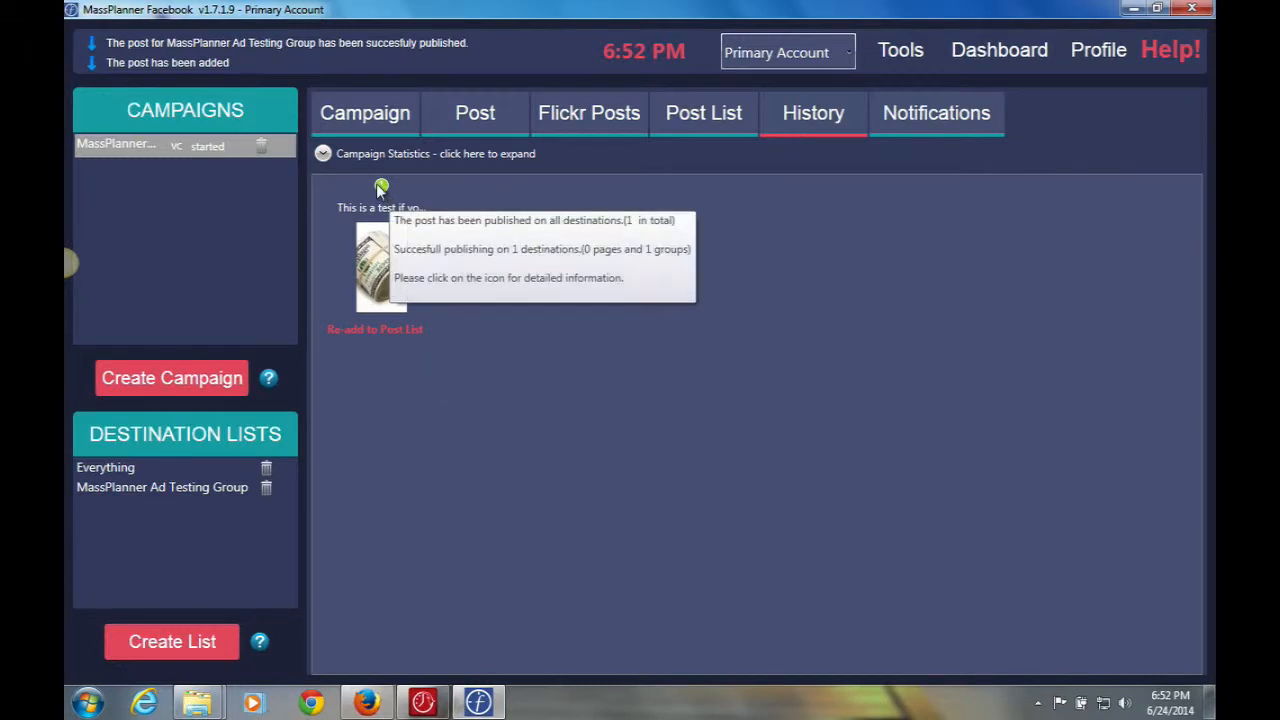
pyautogui.click(381, 188)
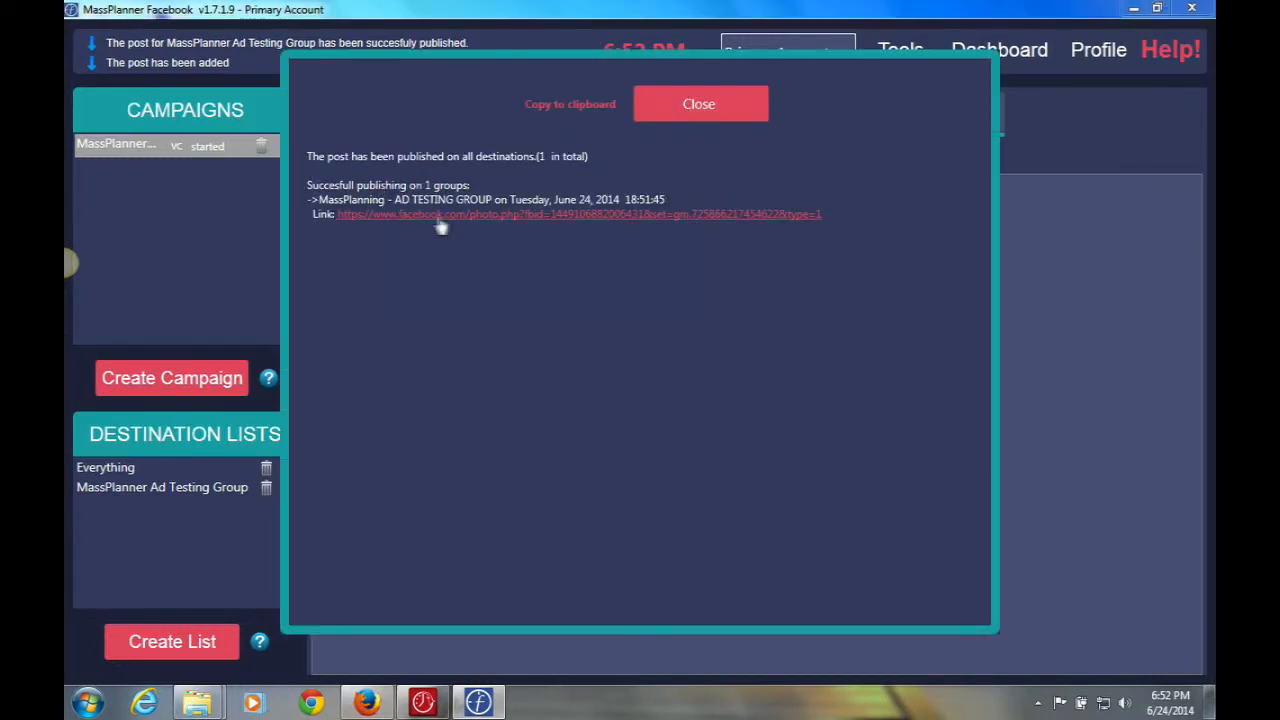
pyautogui.click(697, 112)
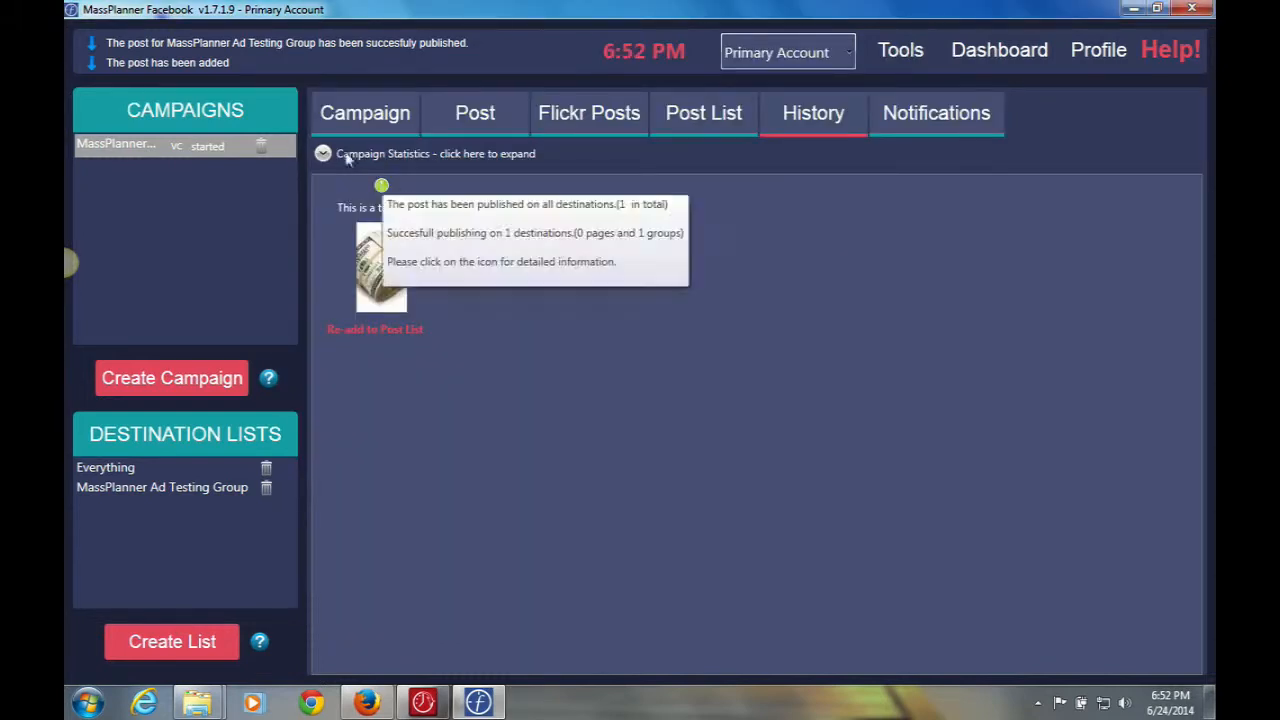
pyautogui.click(338, 113)
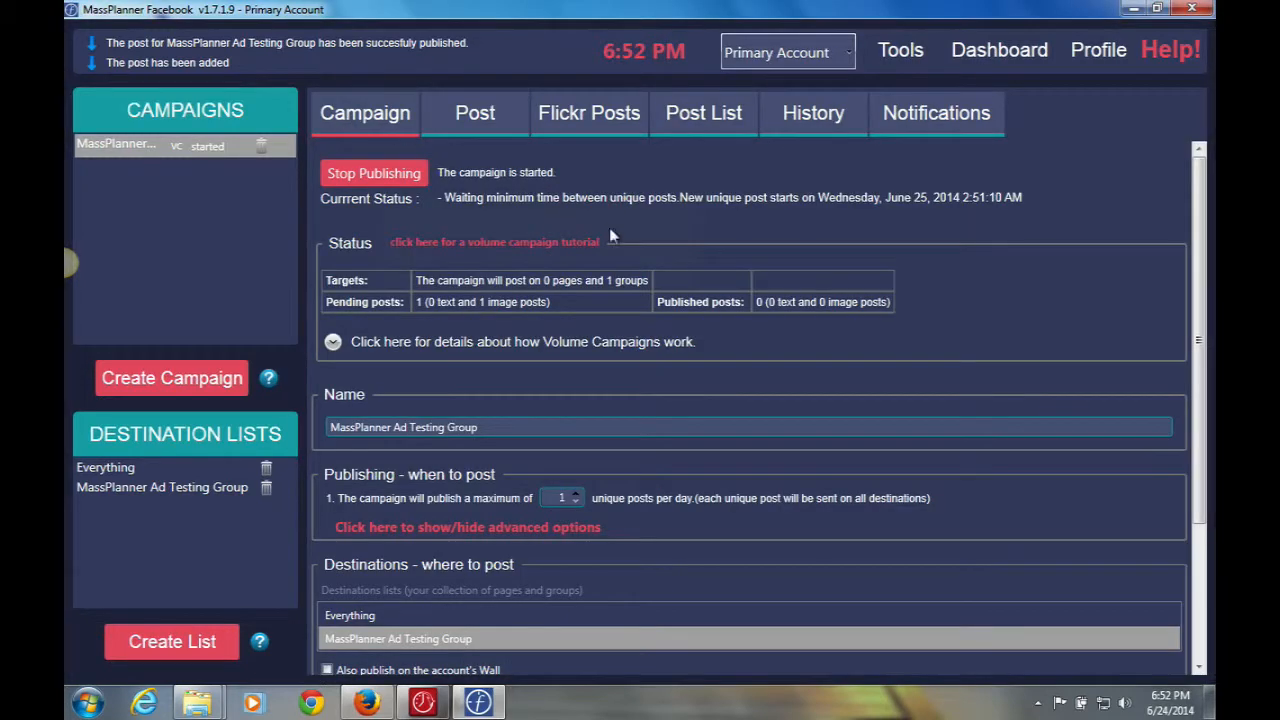
pyautogui.click(365, 703)
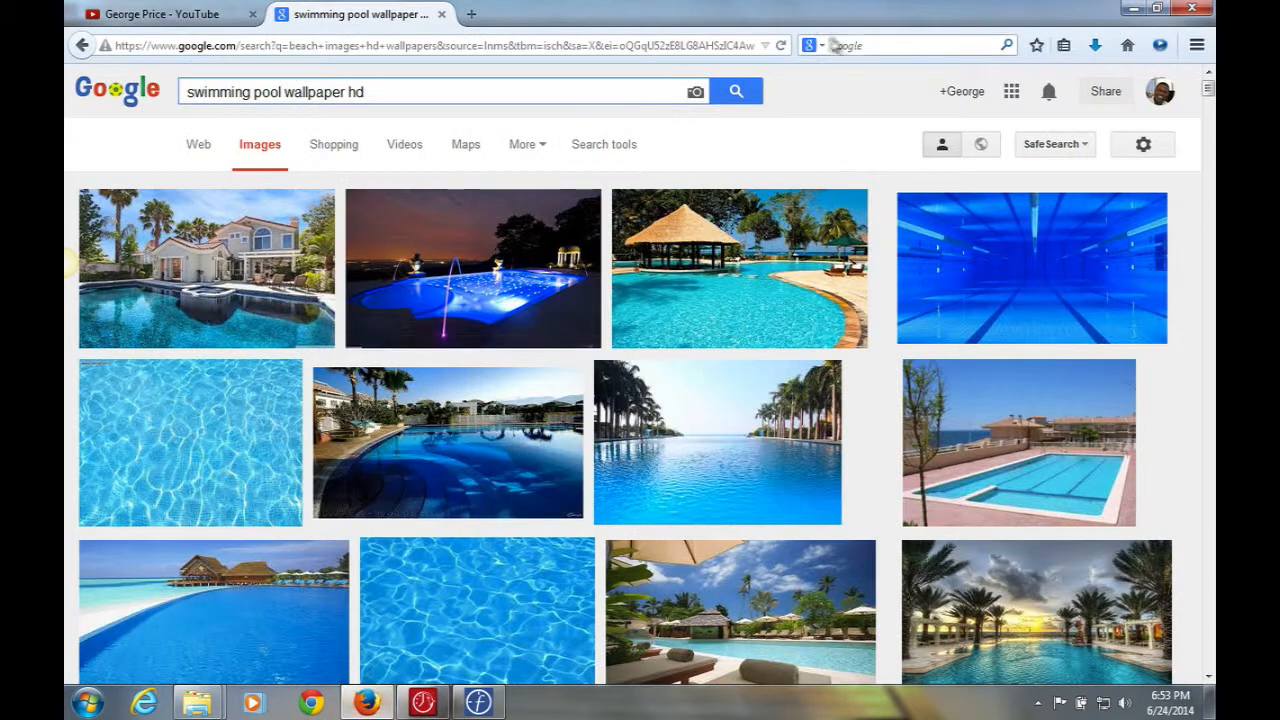
pyautogui.click(471, 14)
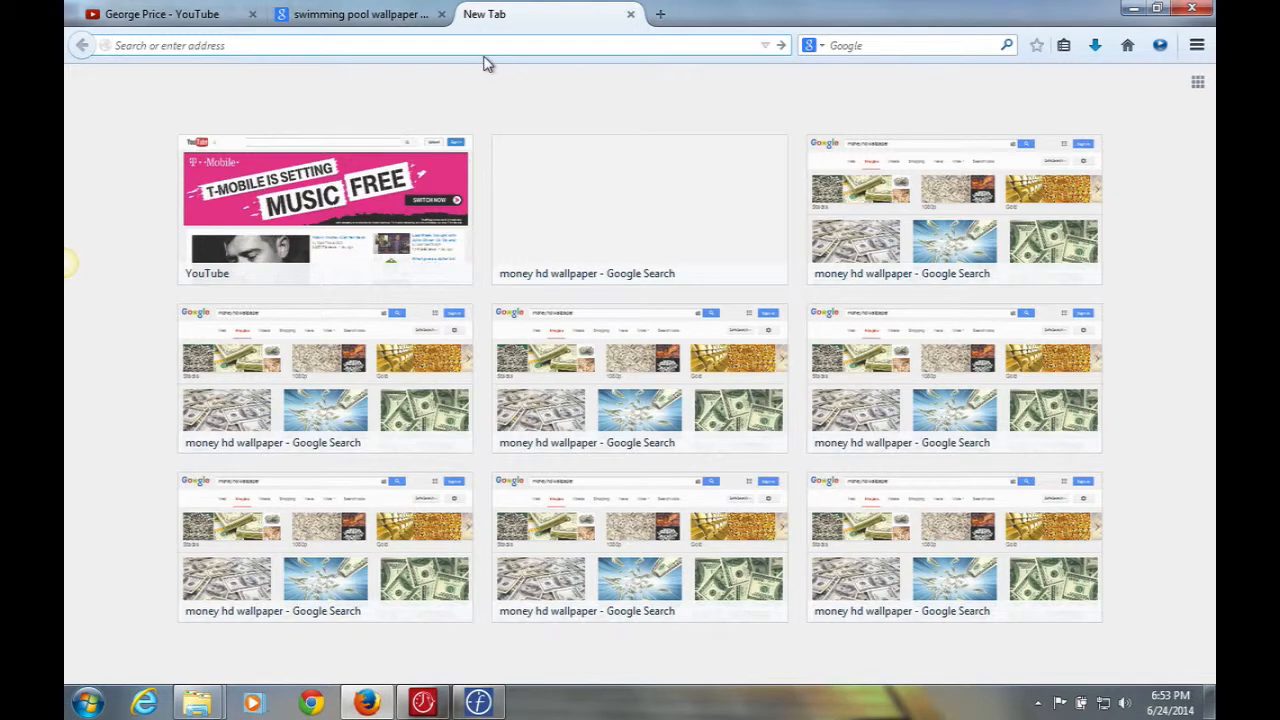
pyautogui.write('facebook.com')
pyautogui.press('Return')
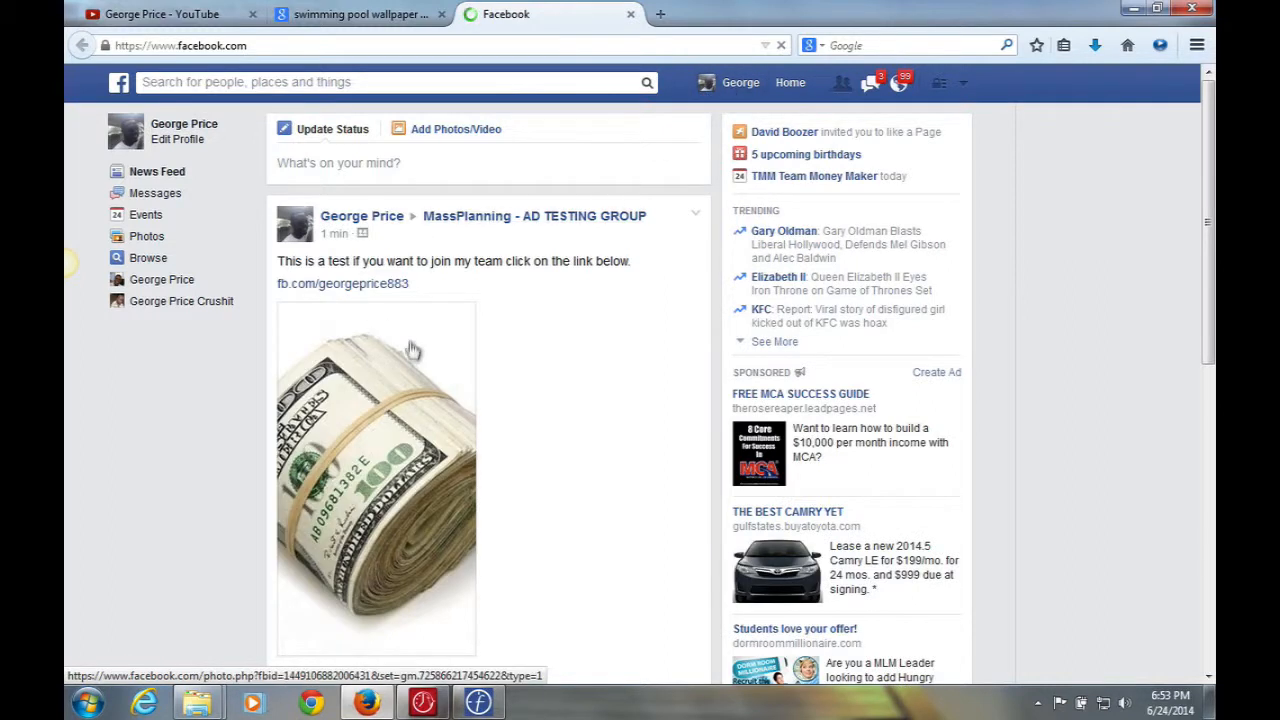
pyautogui.click(750, 85)
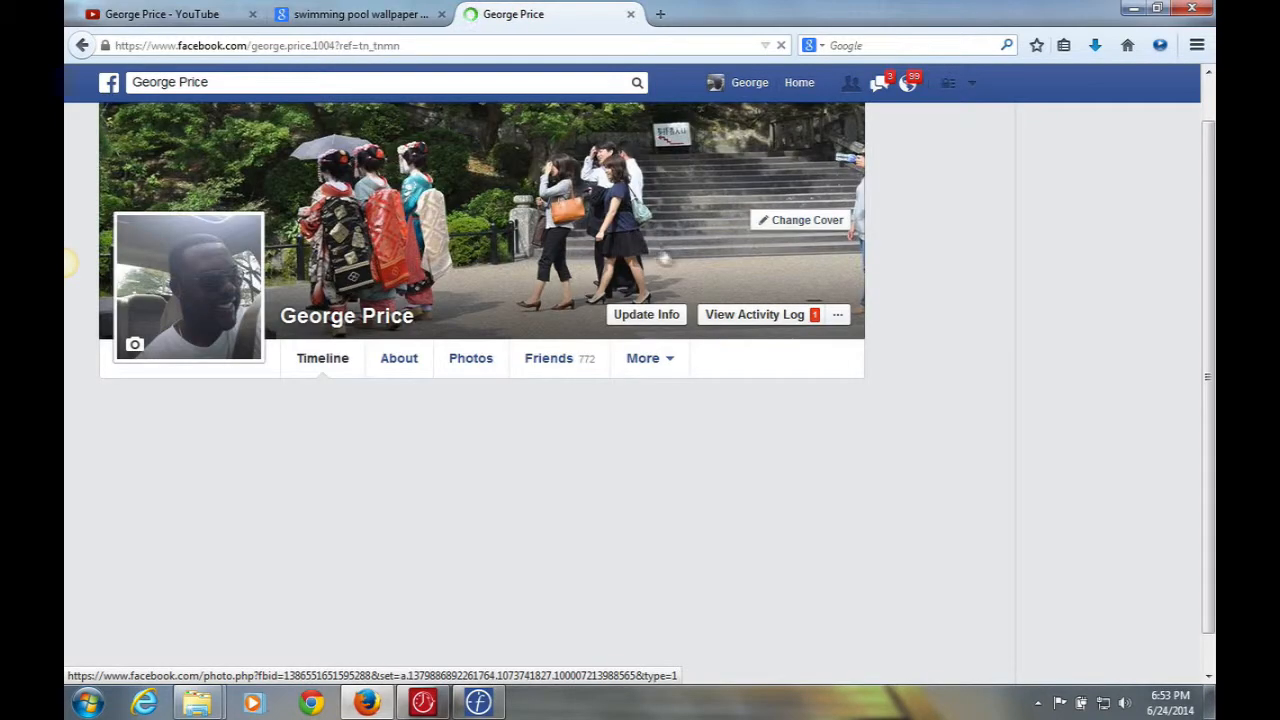
pyautogui.click(752, 316)
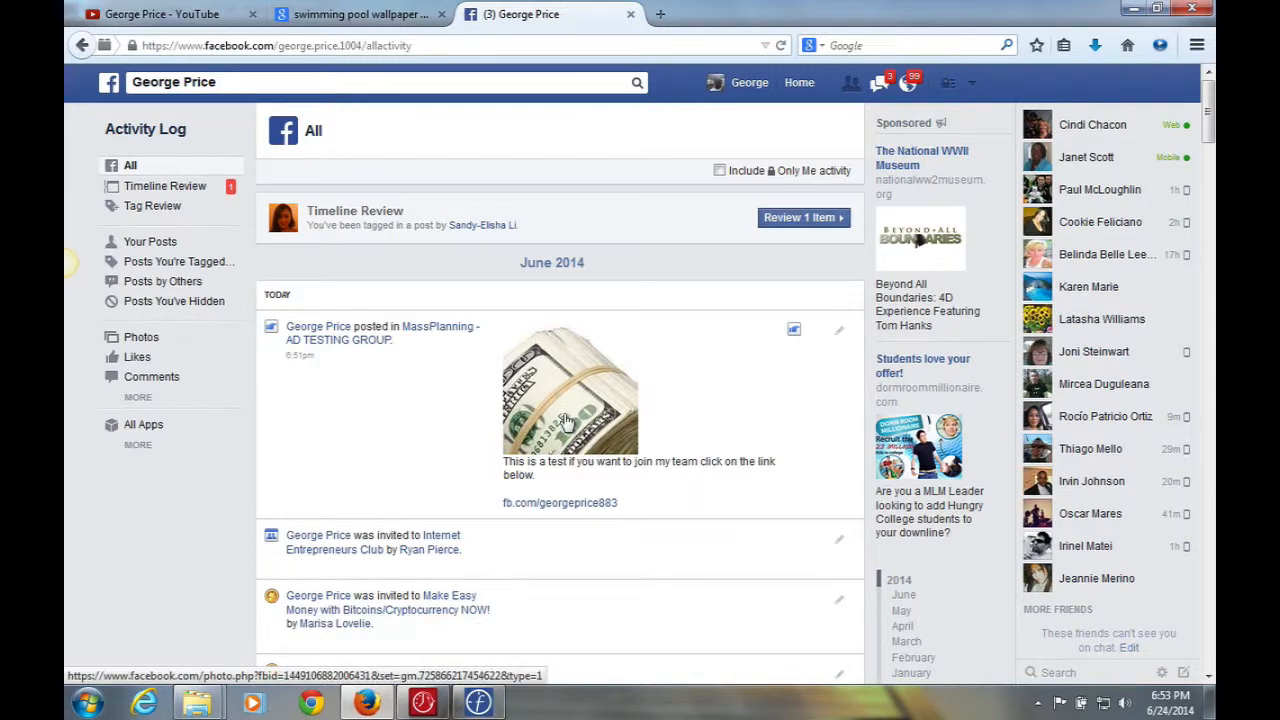
pyautogui.click(566, 421)
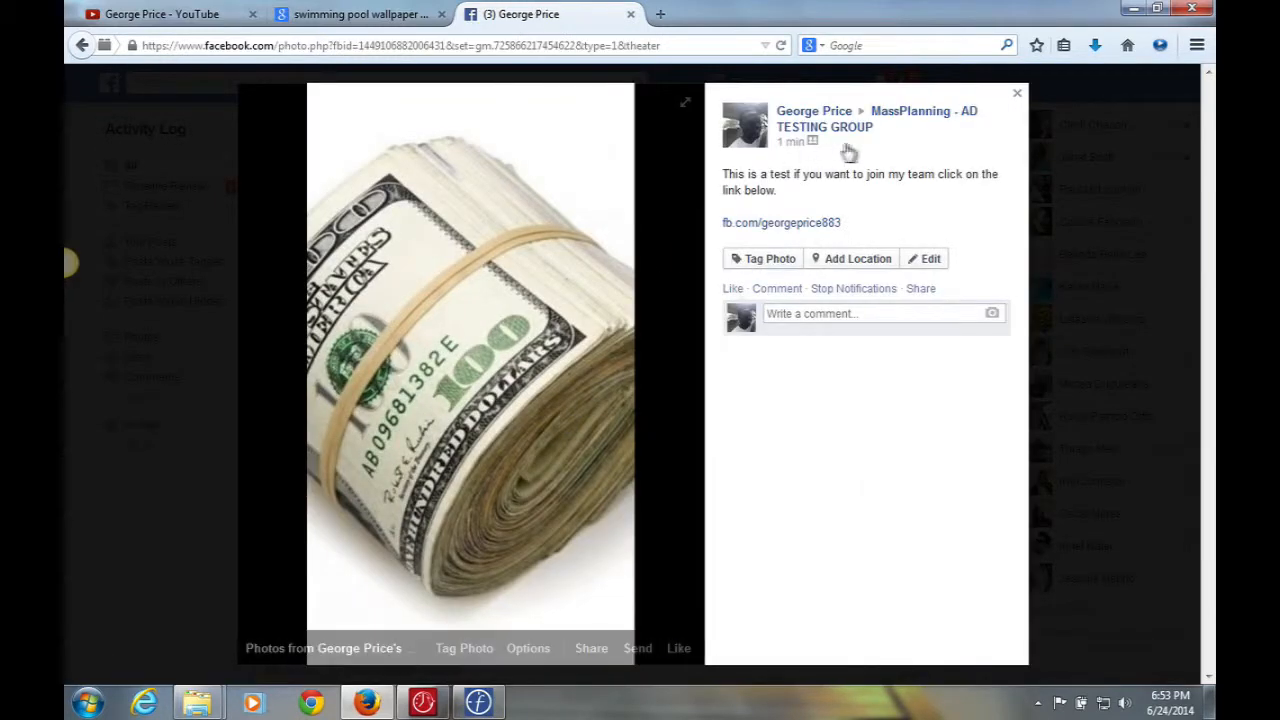
pyautogui.click(898, 116)
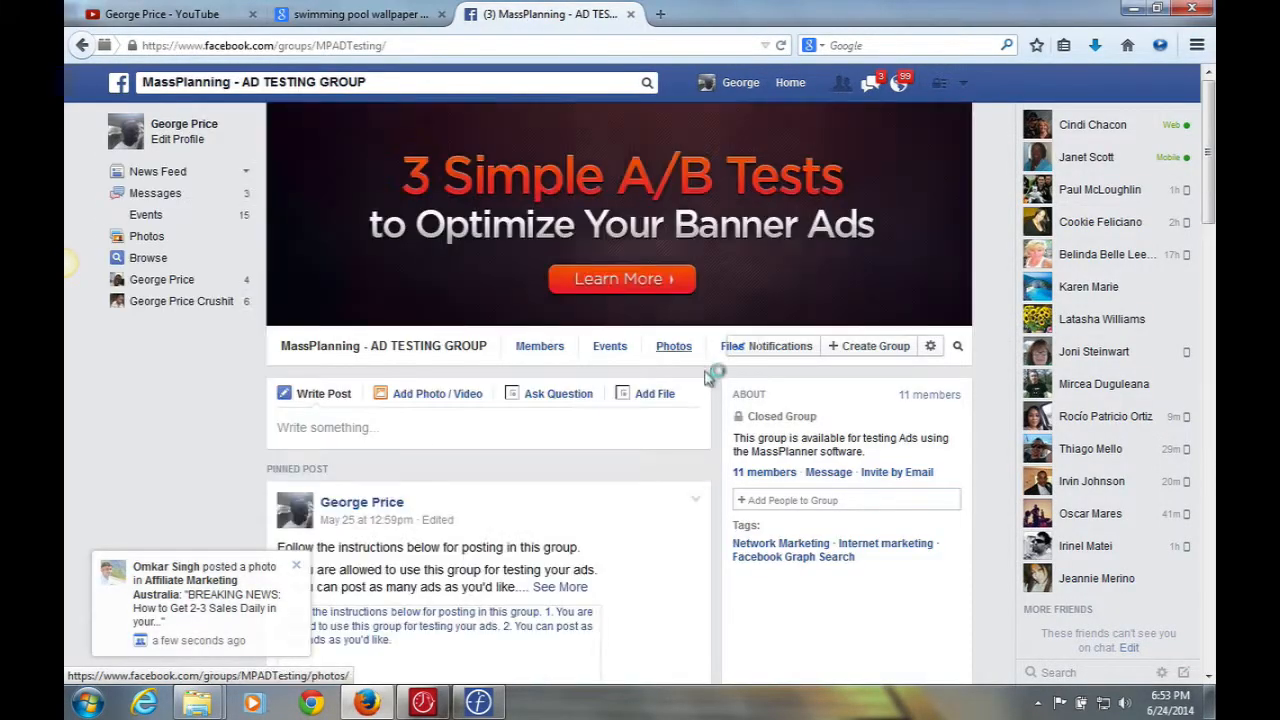
pyautogui.scroll(-5, 707, 385)
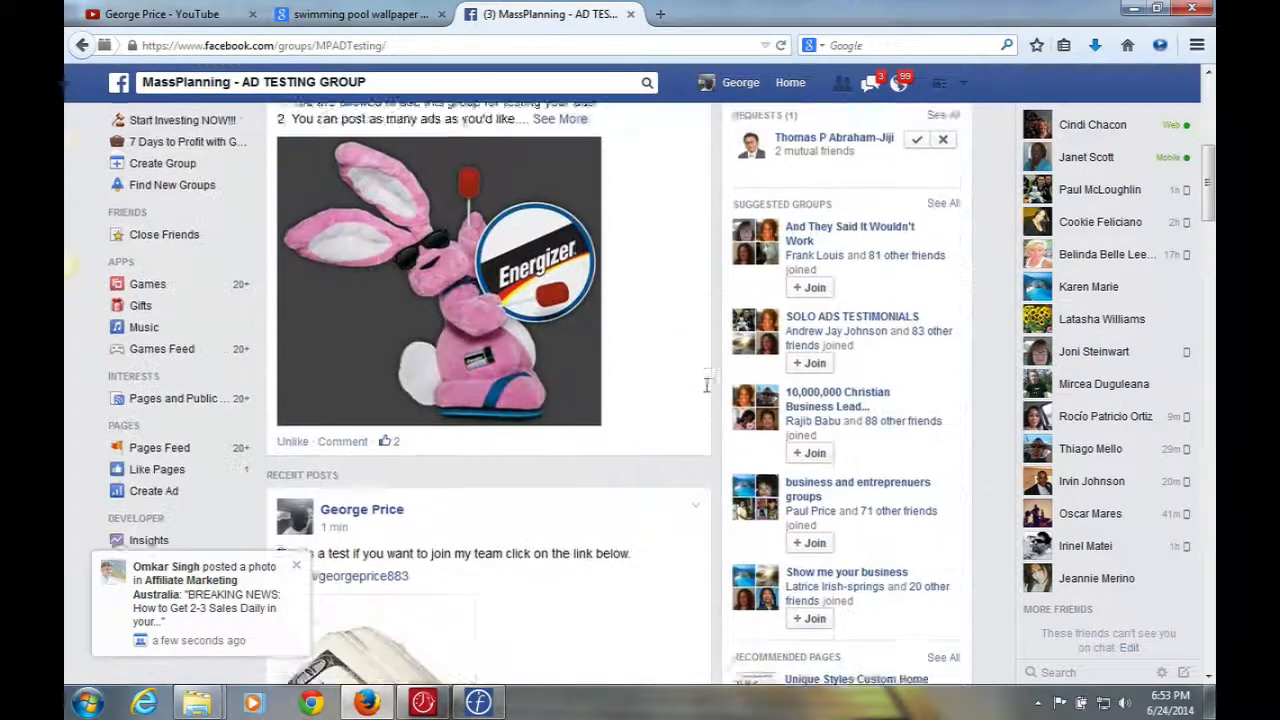
pyautogui.scroll(-6, 707, 385)
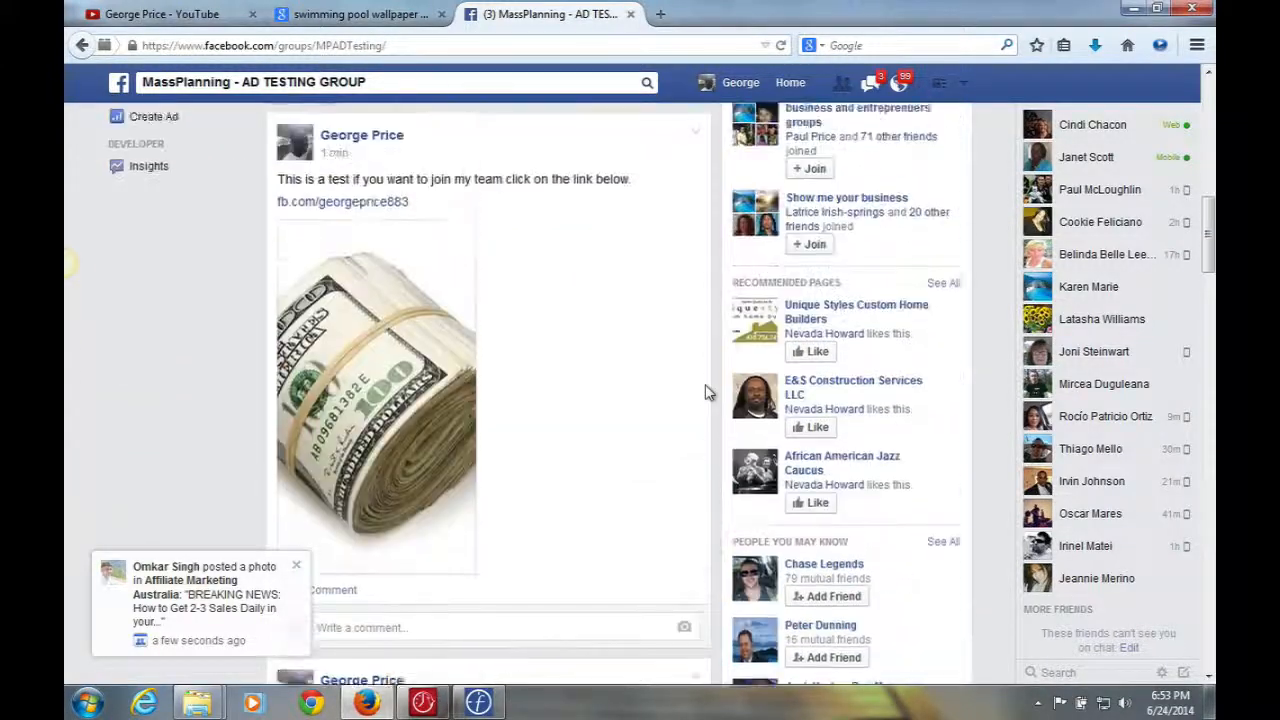
pyautogui.scroll(1, 708, 393)
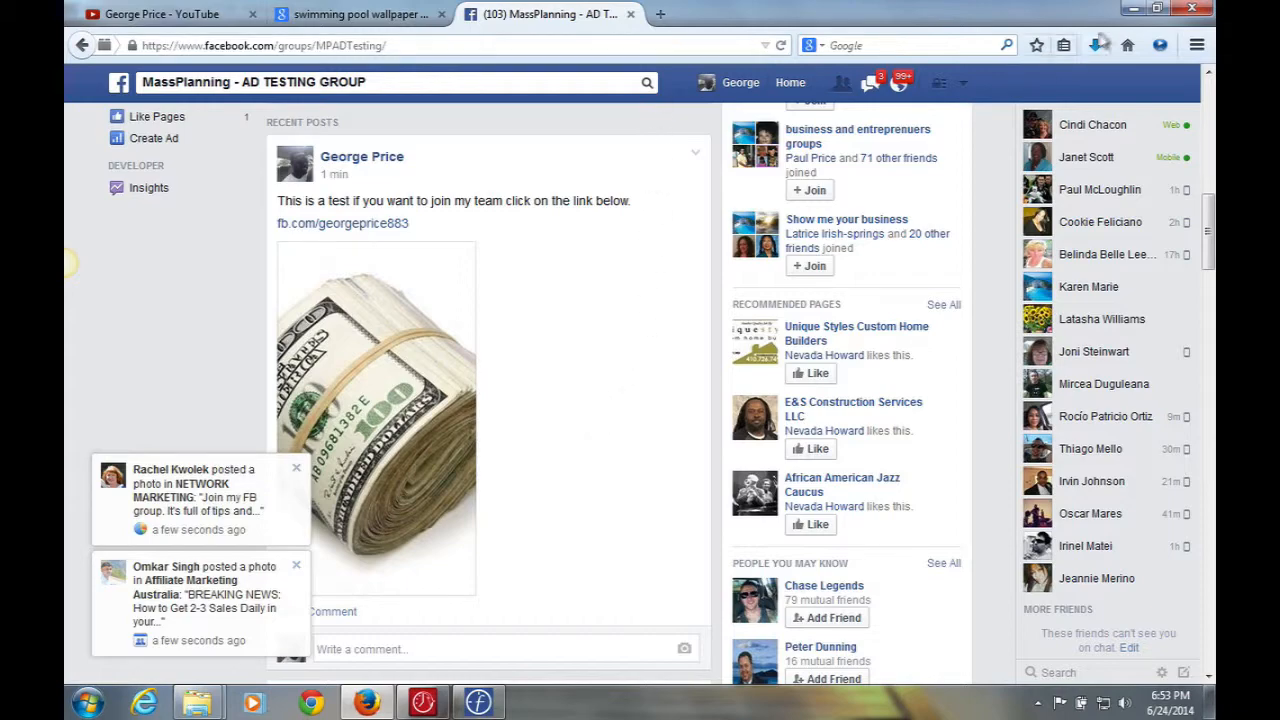
pyautogui.click(1130, 10)
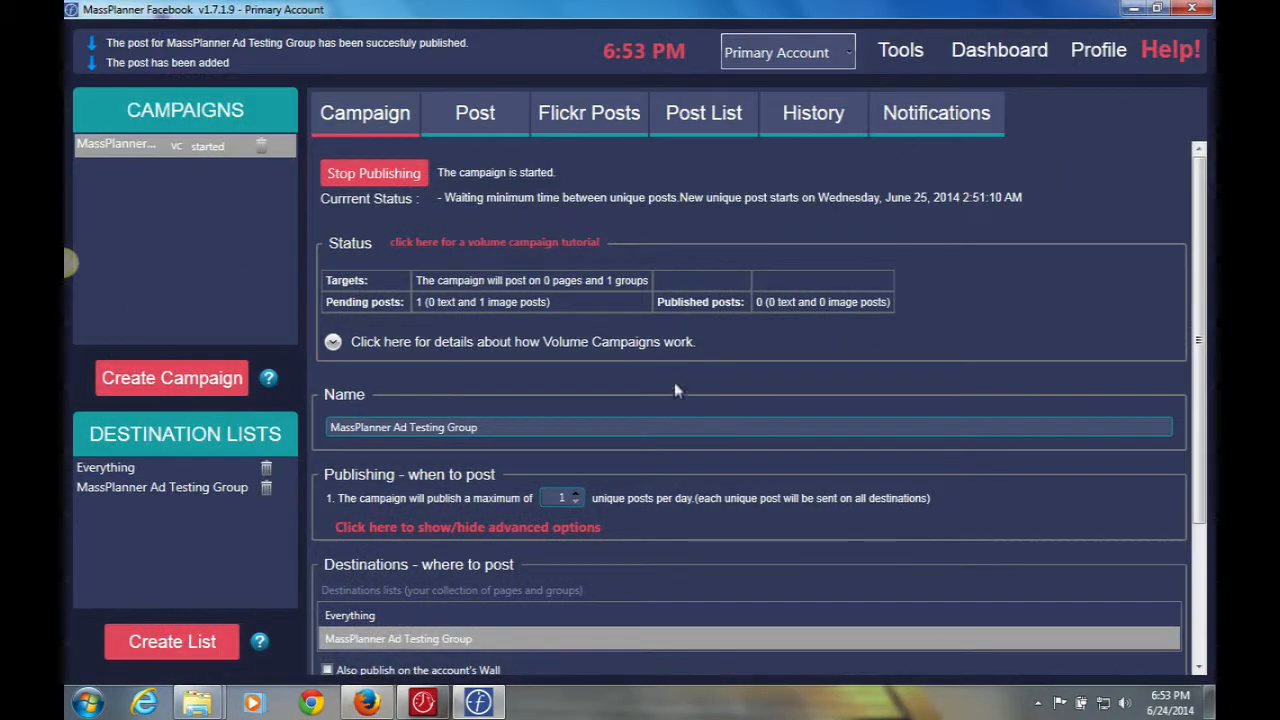